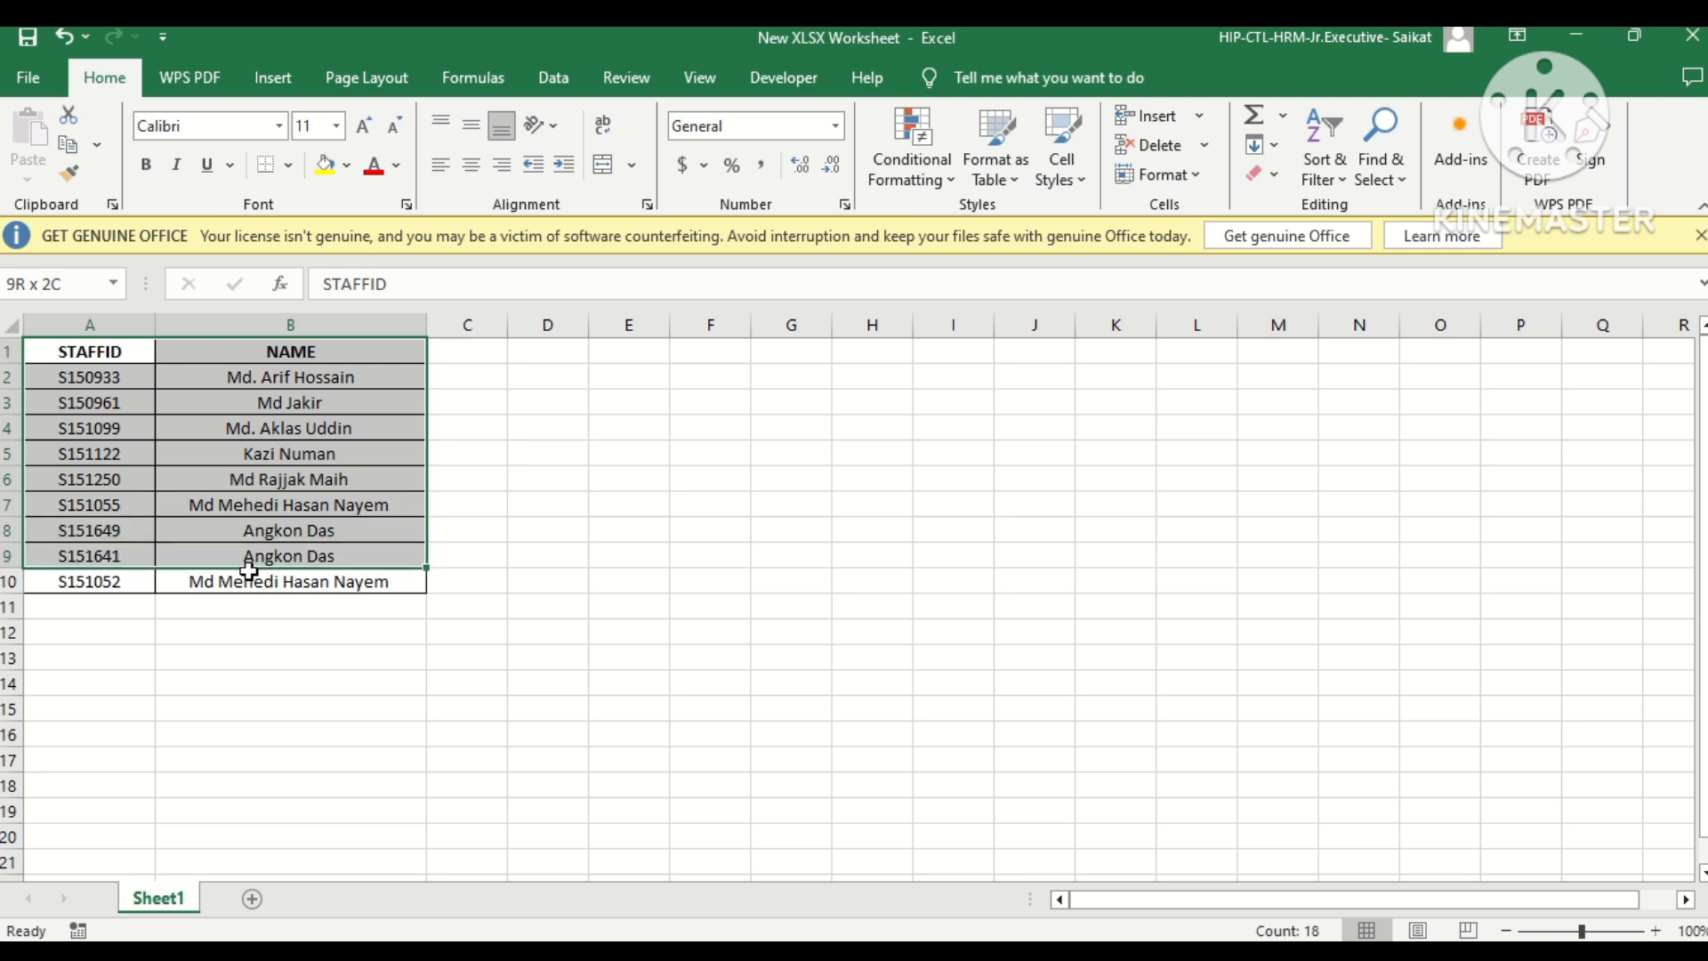
Remove the borders from the staff table A1:B10 and apply All Borders to it again.
{"action": "left_click", "coordinate": [287, 167]}
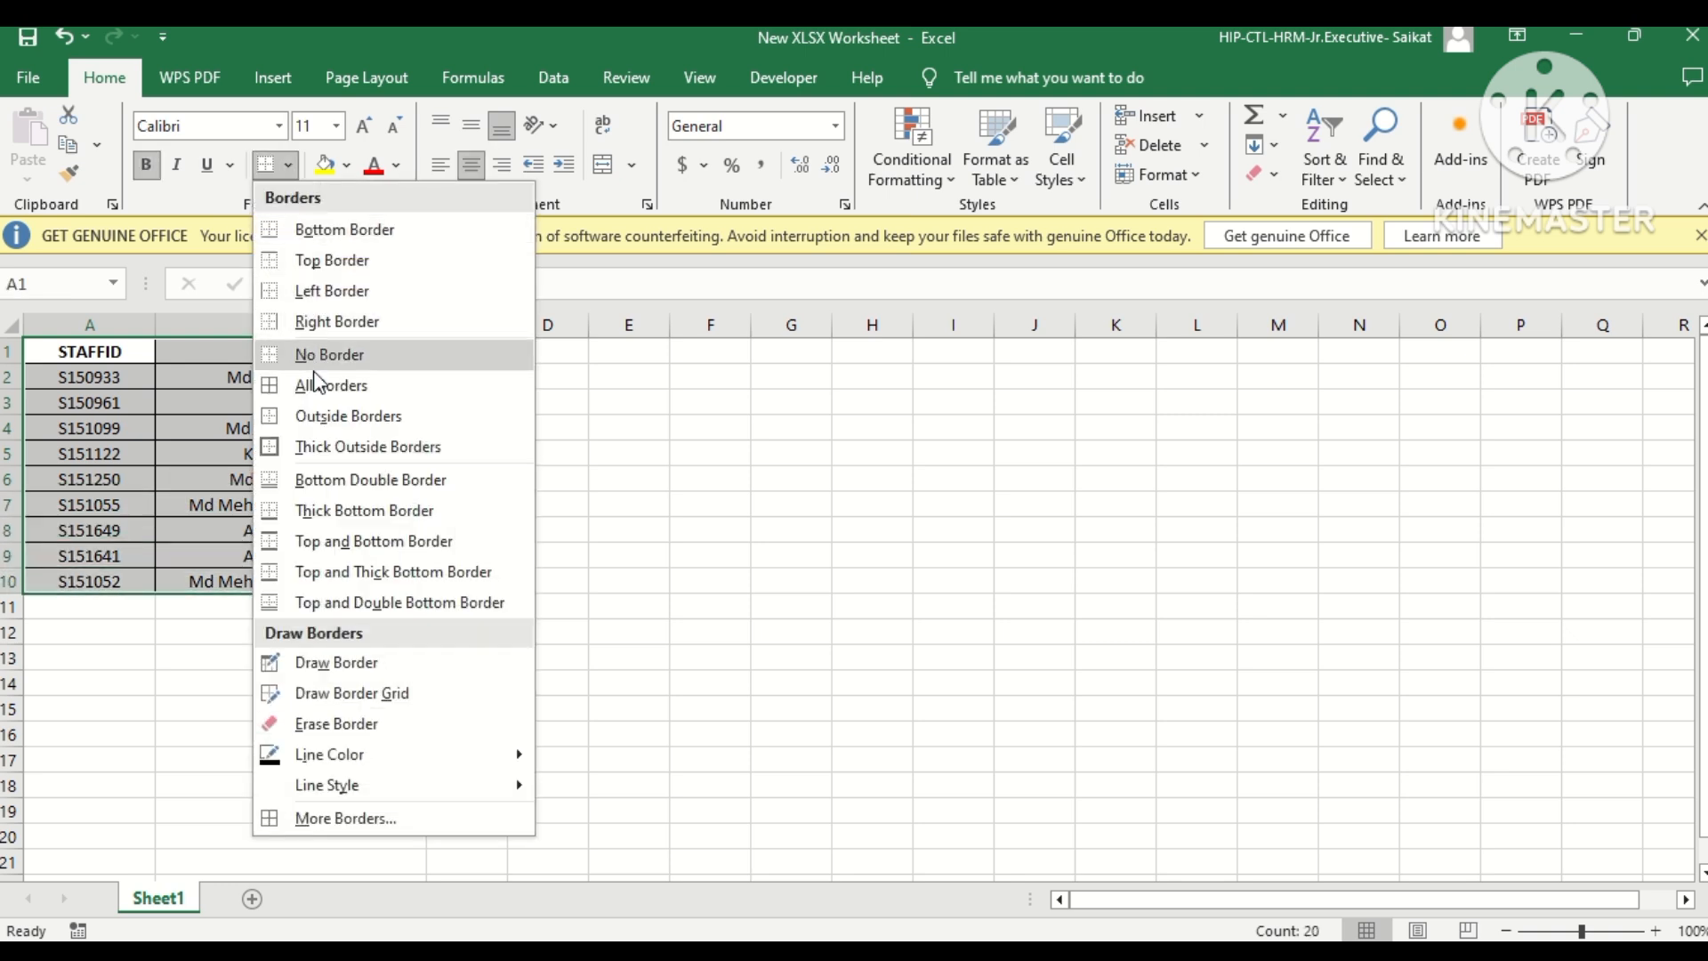
{"action": "left_click", "coordinate": [344, 384]}
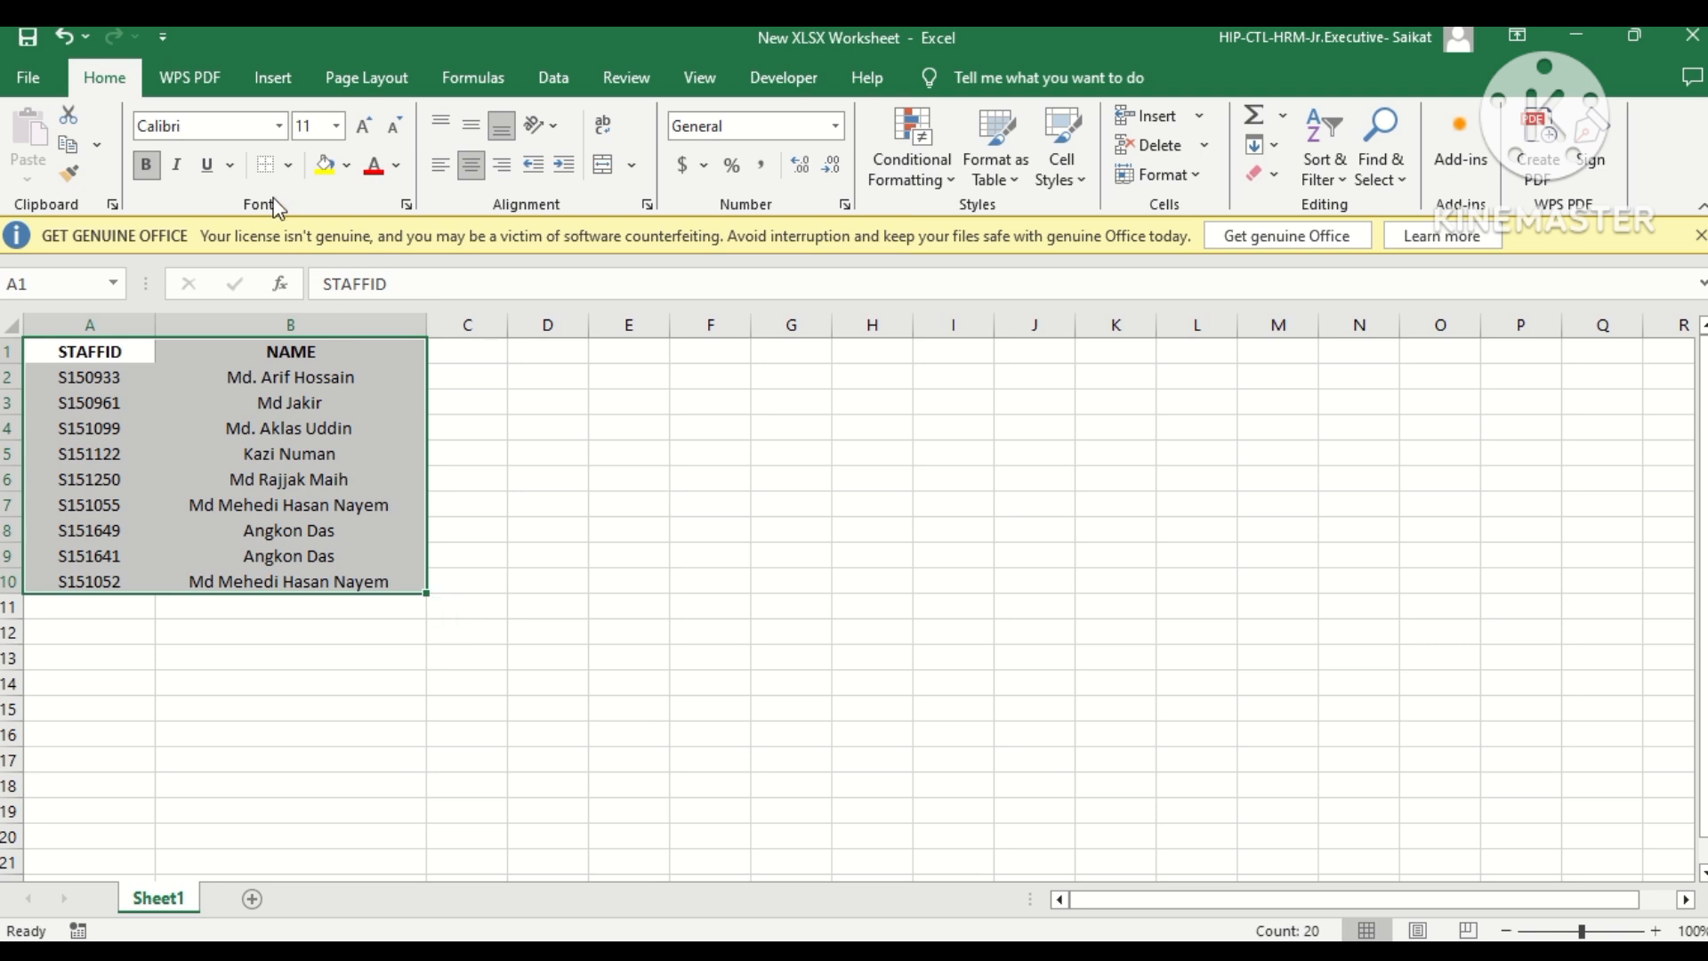
{"action": "left_click", "coordinate": [287, 166]}
{"action": "left_click", "coordinate": [283, 391]}
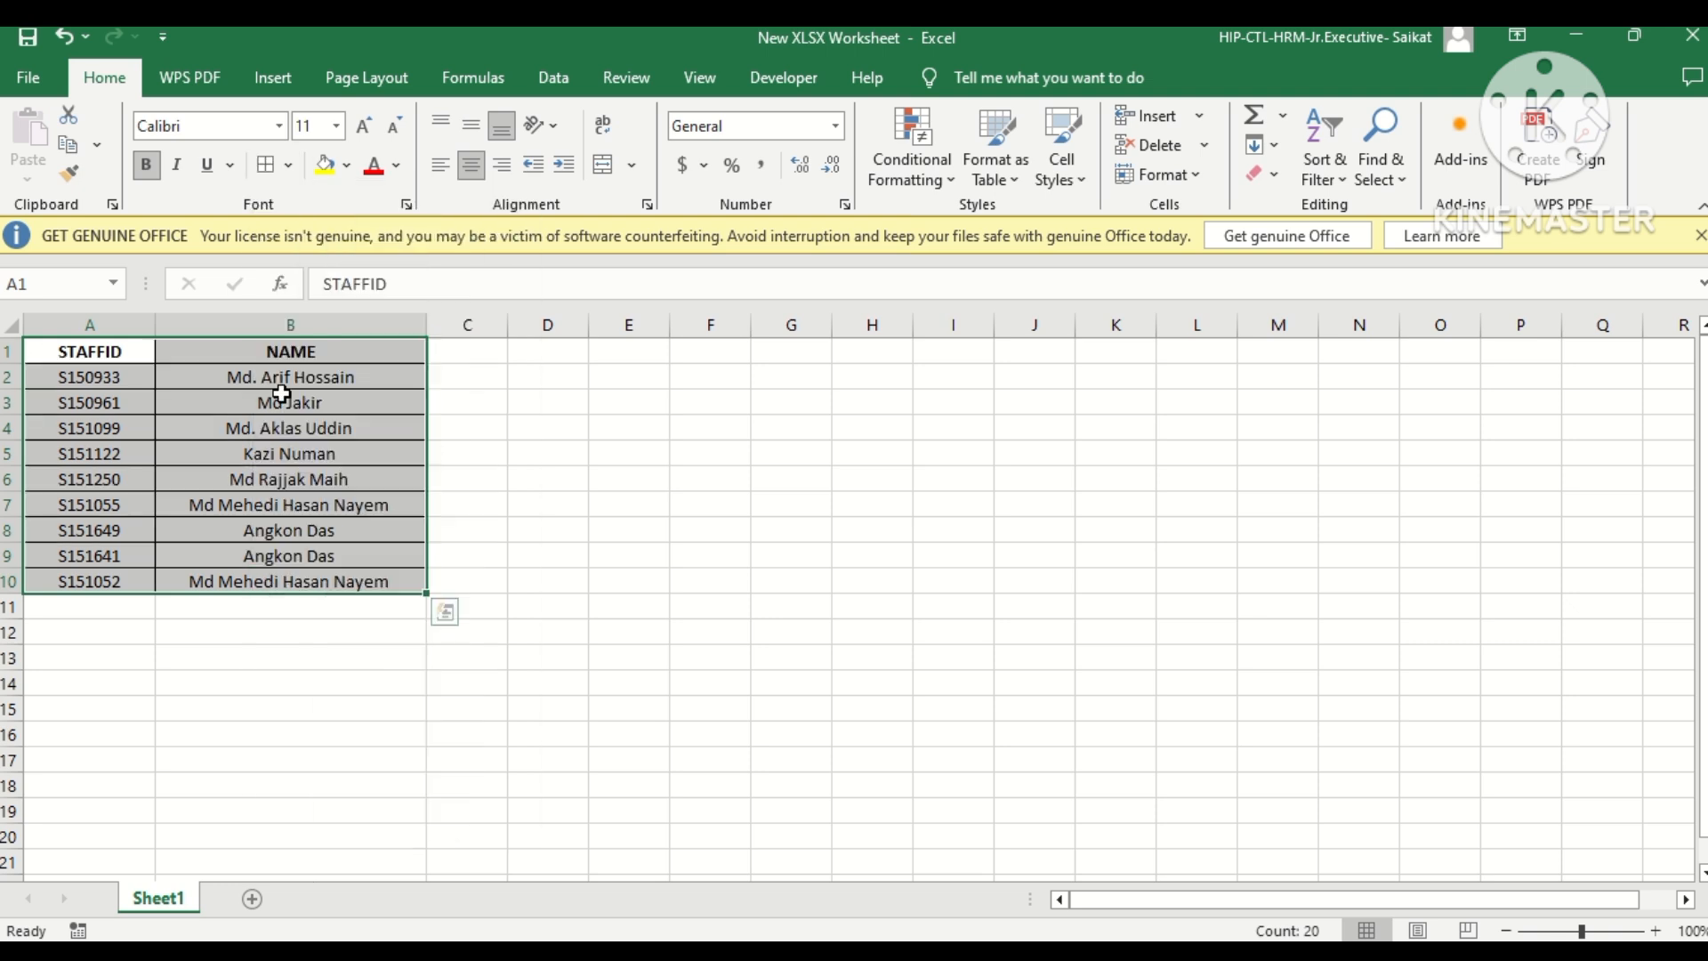
{"action": "left_click", "coordinate": [545, 478]}
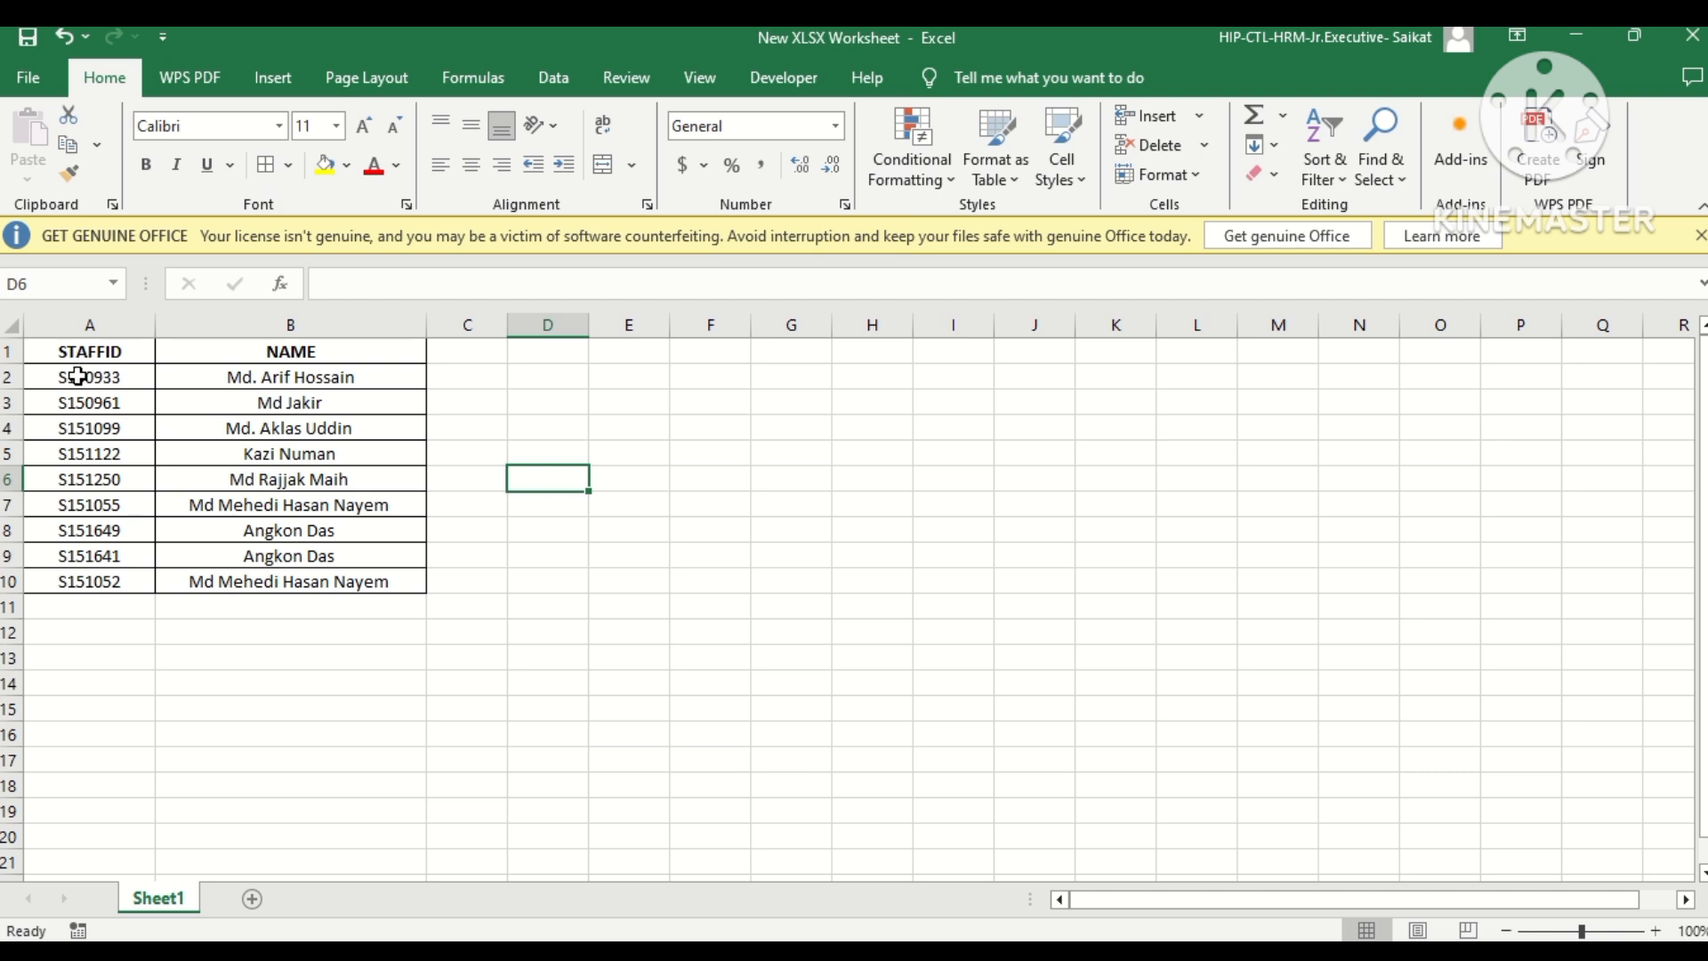
Make the first staff record in A2:B2 bold.
{"action": "left_click_drag", "start_coordinate": [77, 377], "coordinate": [248, 370]}
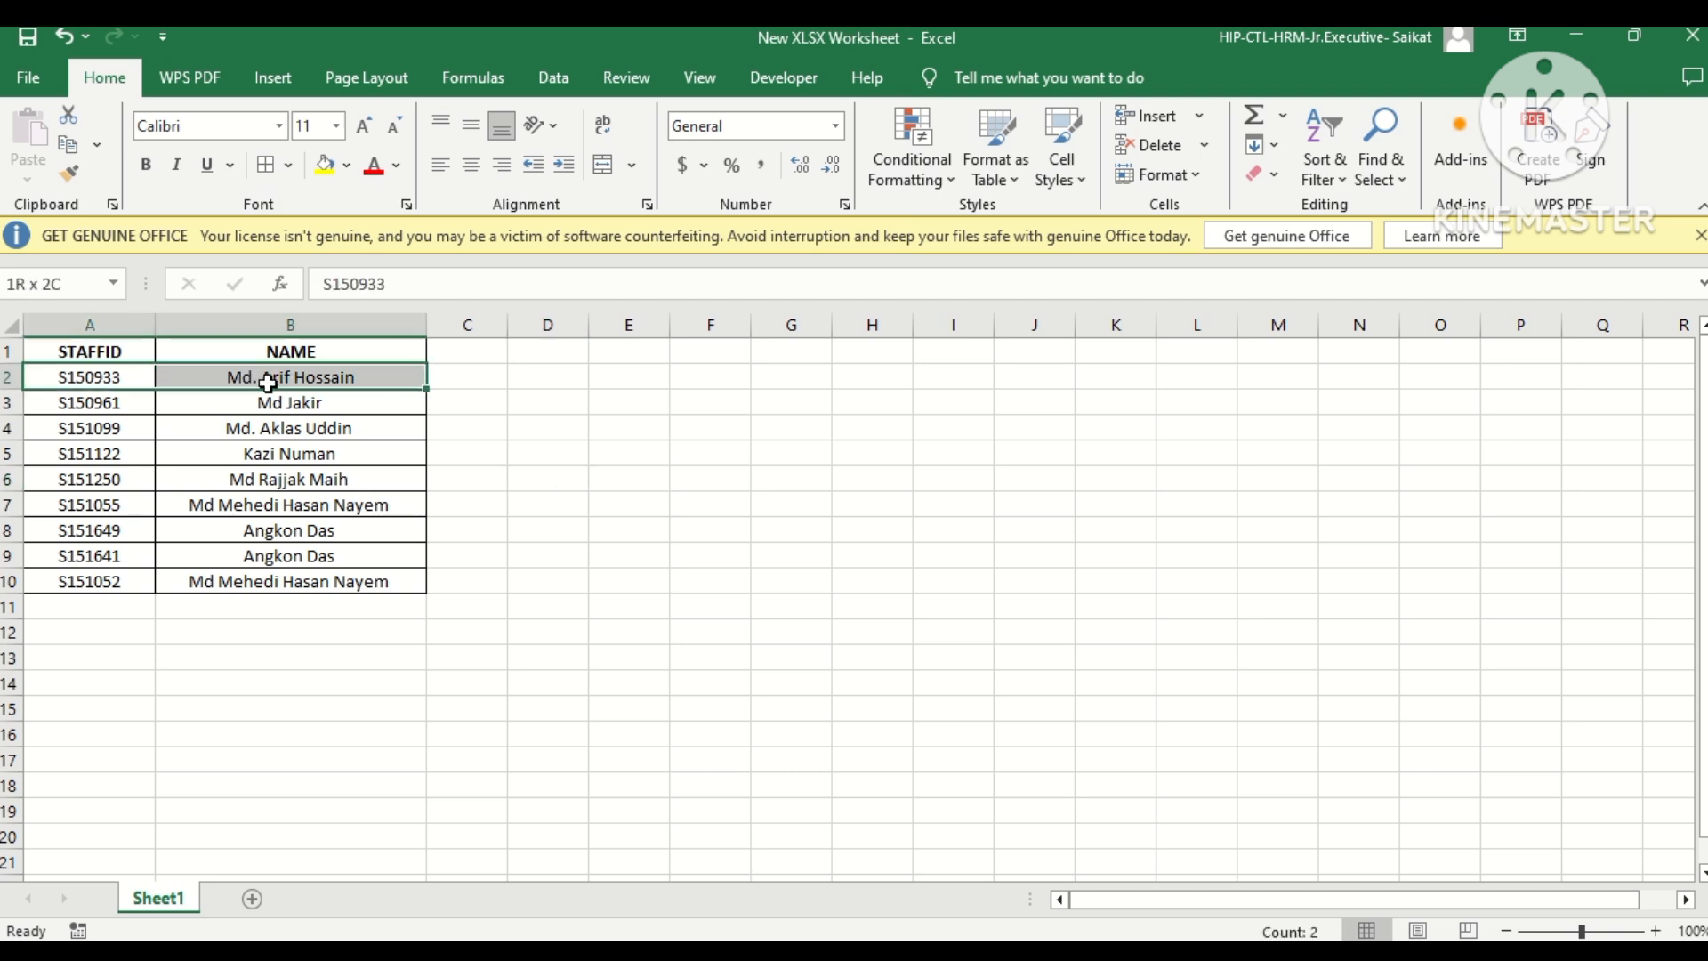
{"action": "left_click", "coordinate": [145, 165]}
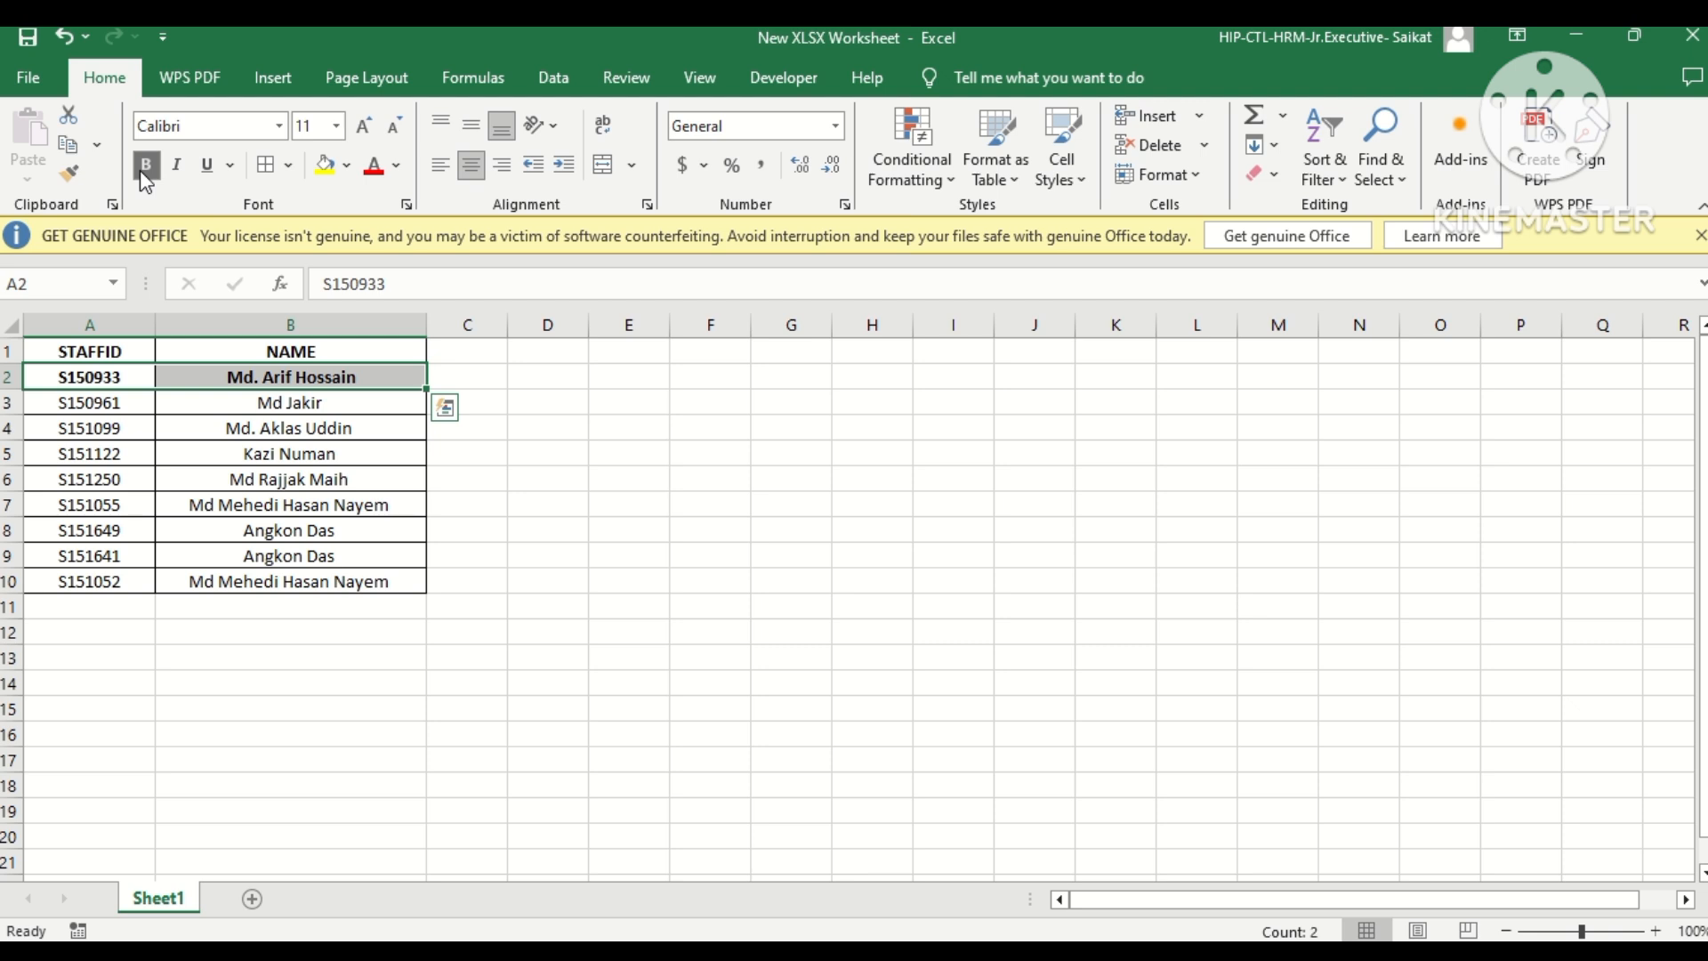
{"action": "left_click", "coordinate": [145, 165]}
{"action": "left_click", "coordinate": [145, 165]}
{"action": "left_click", "coordinate": [545, 477]}
Insert a new column before the NAME column and enter the header TK in B1.
{"action": "left_click", "coordinate": [294, 327]}
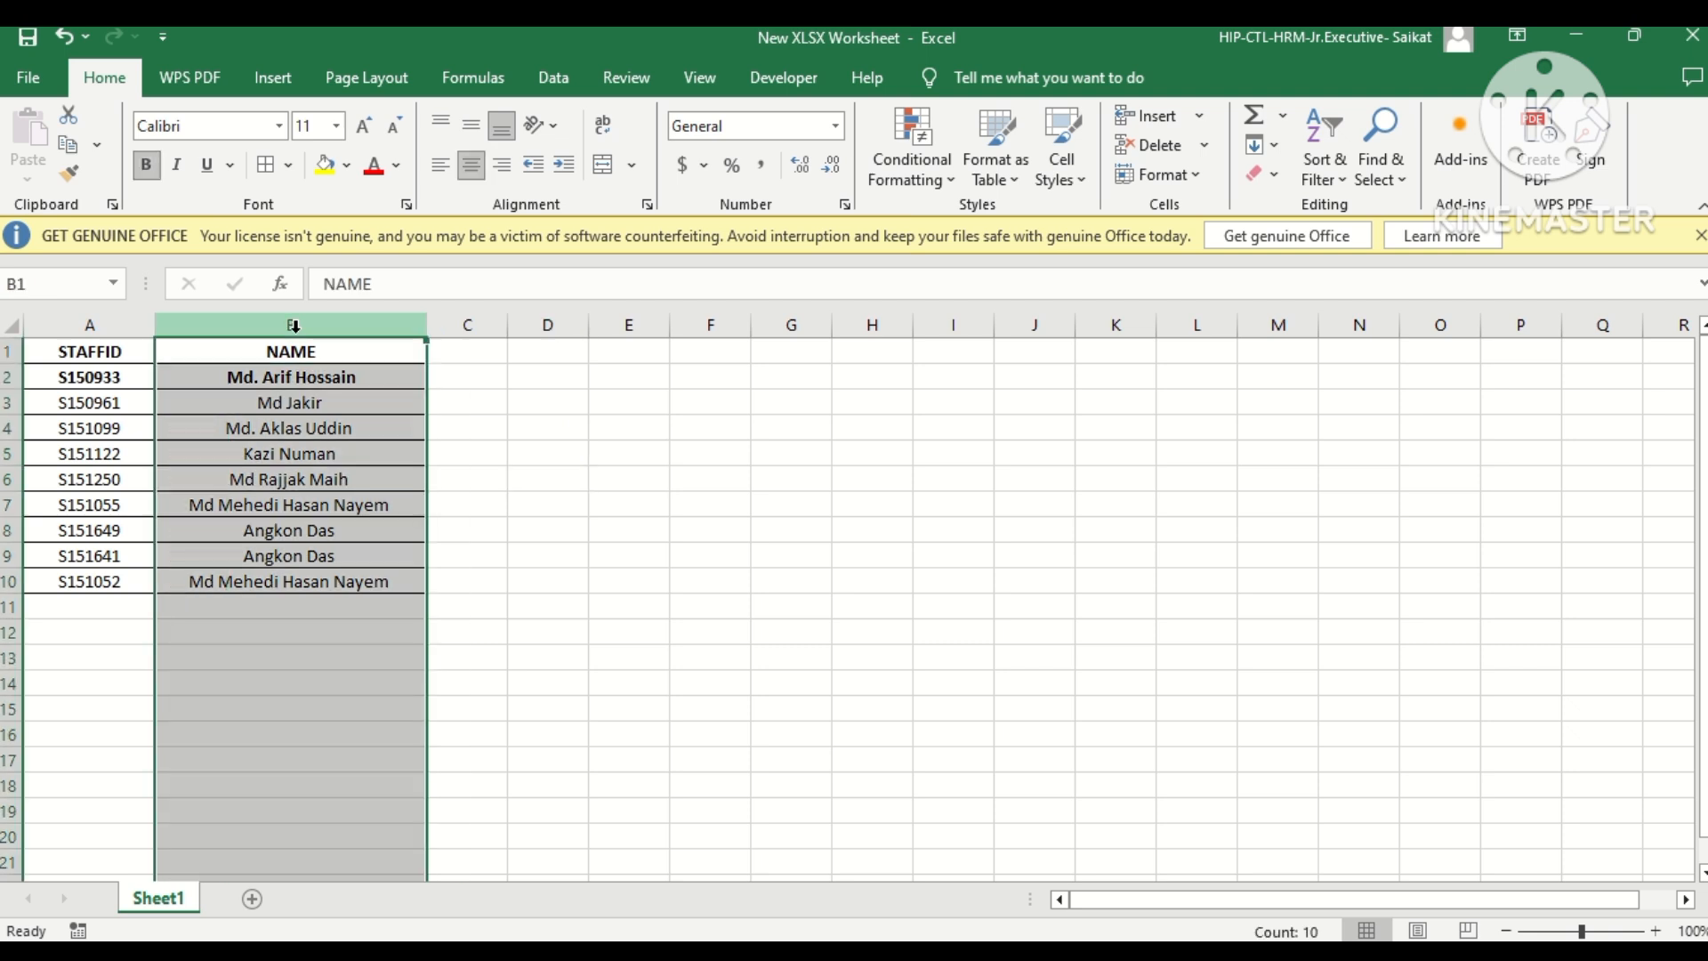
{"action": "right_click", "coordinate": [293, 326]}
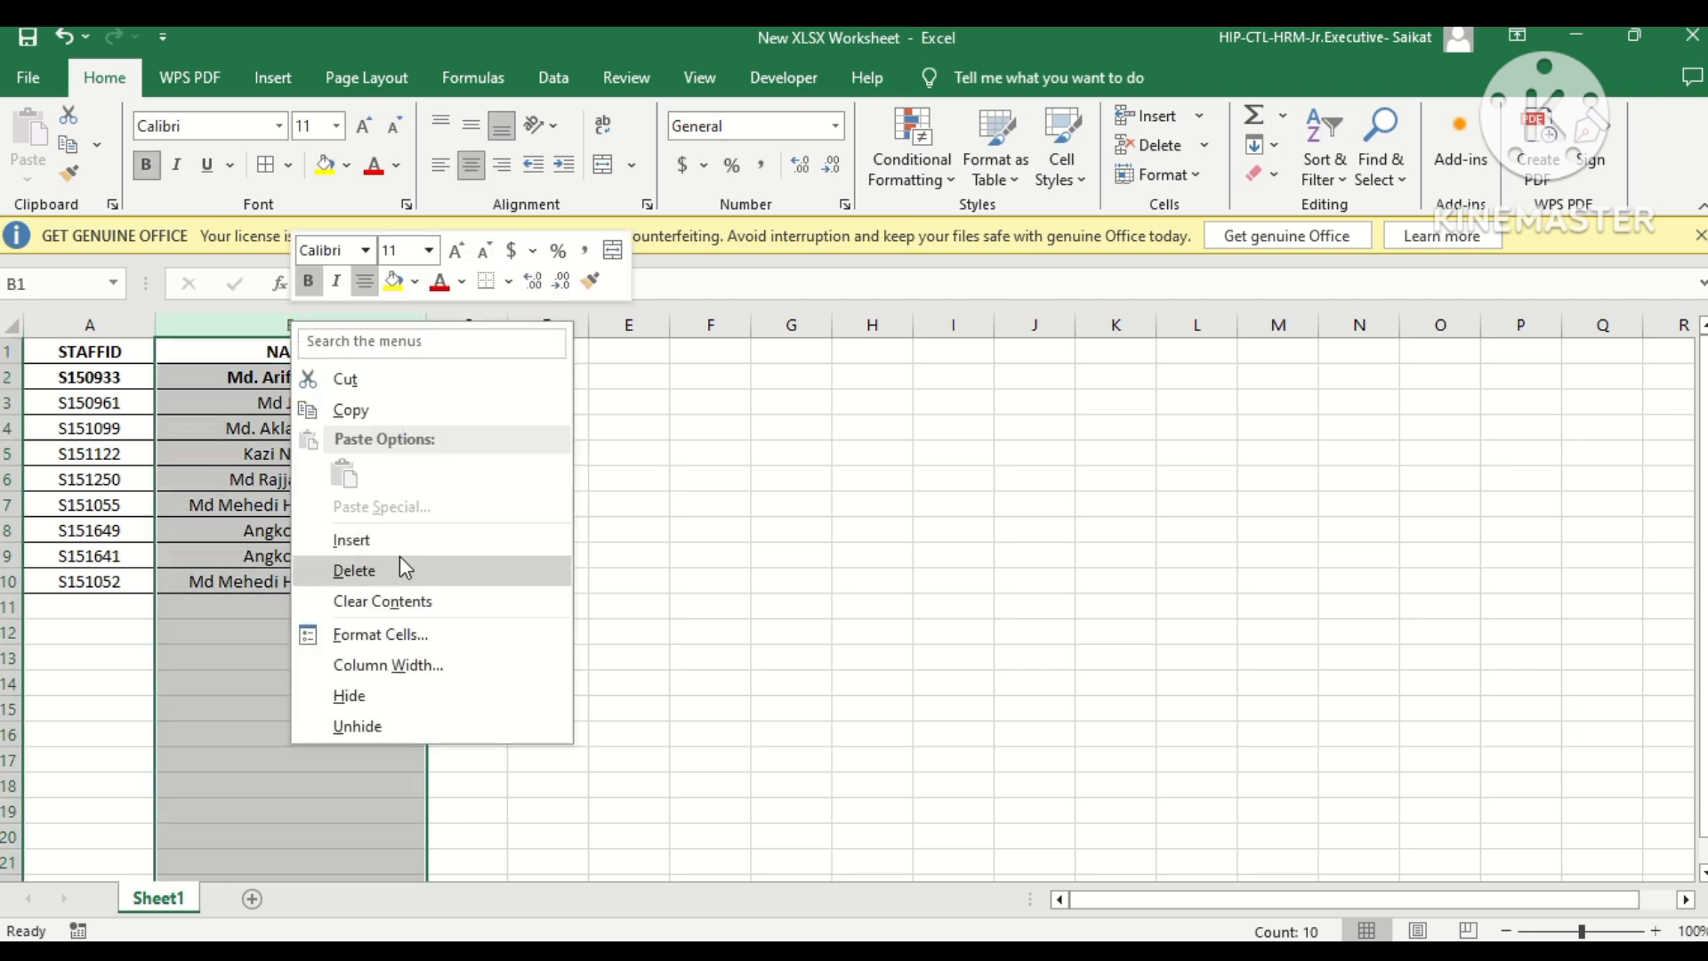
{"action": "left_click", "coordinate": [365, 543]}
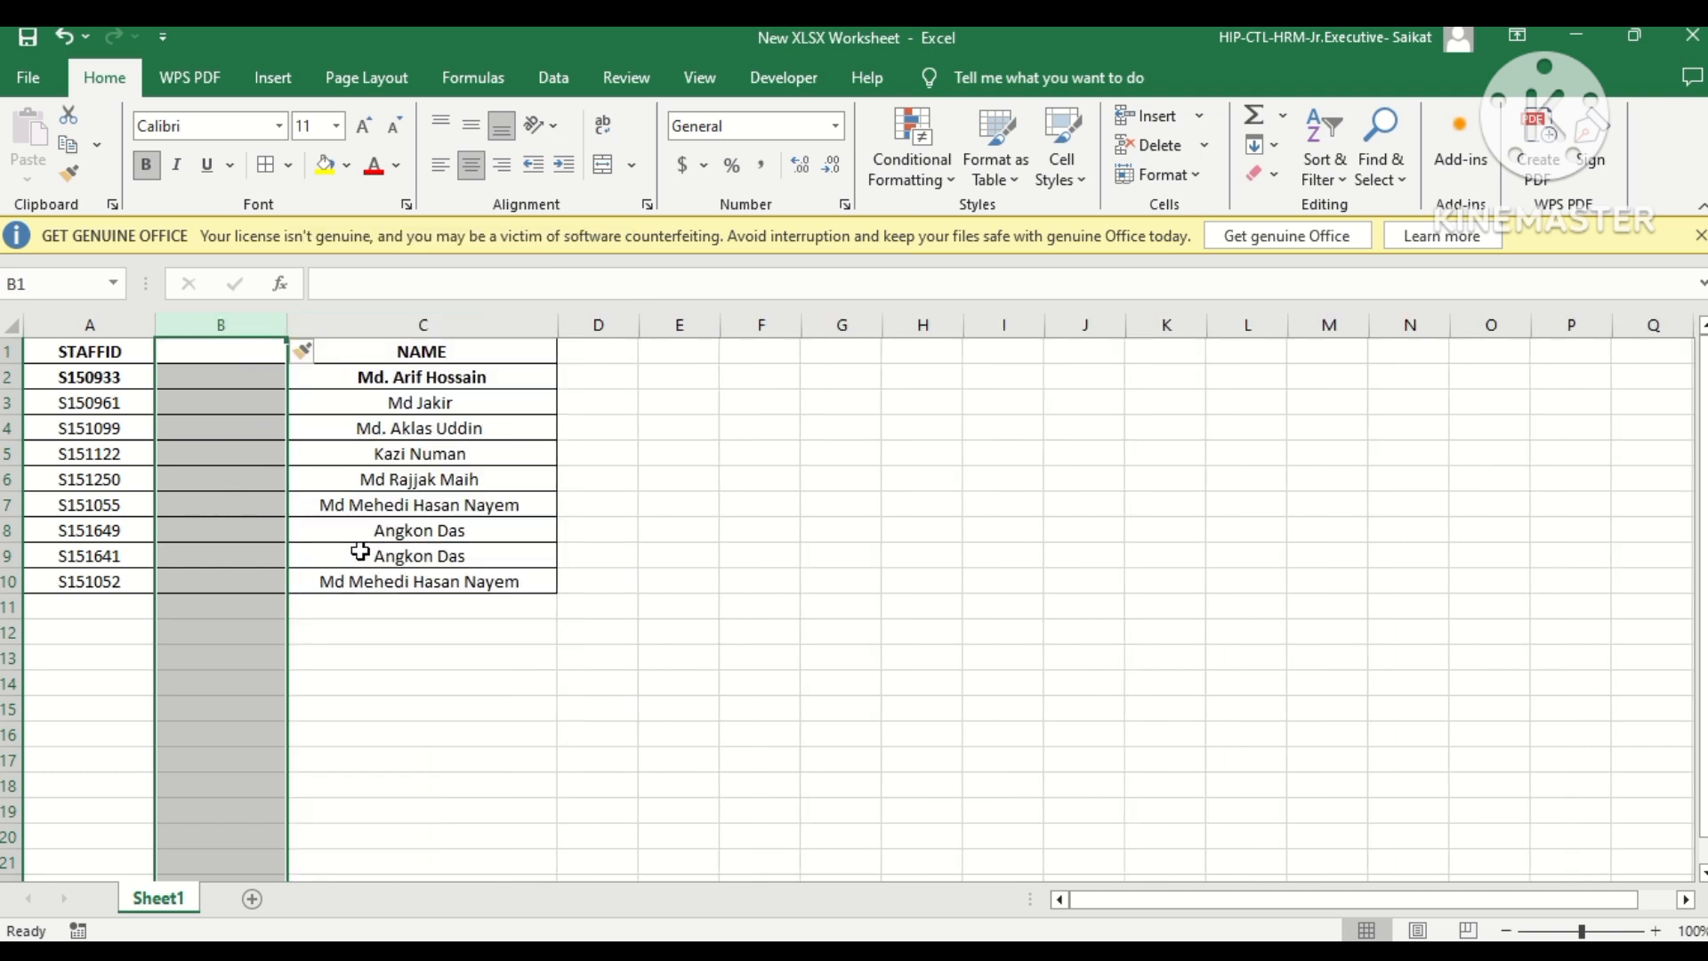
{"action": "left_click", "coordinate": [212, 354]}
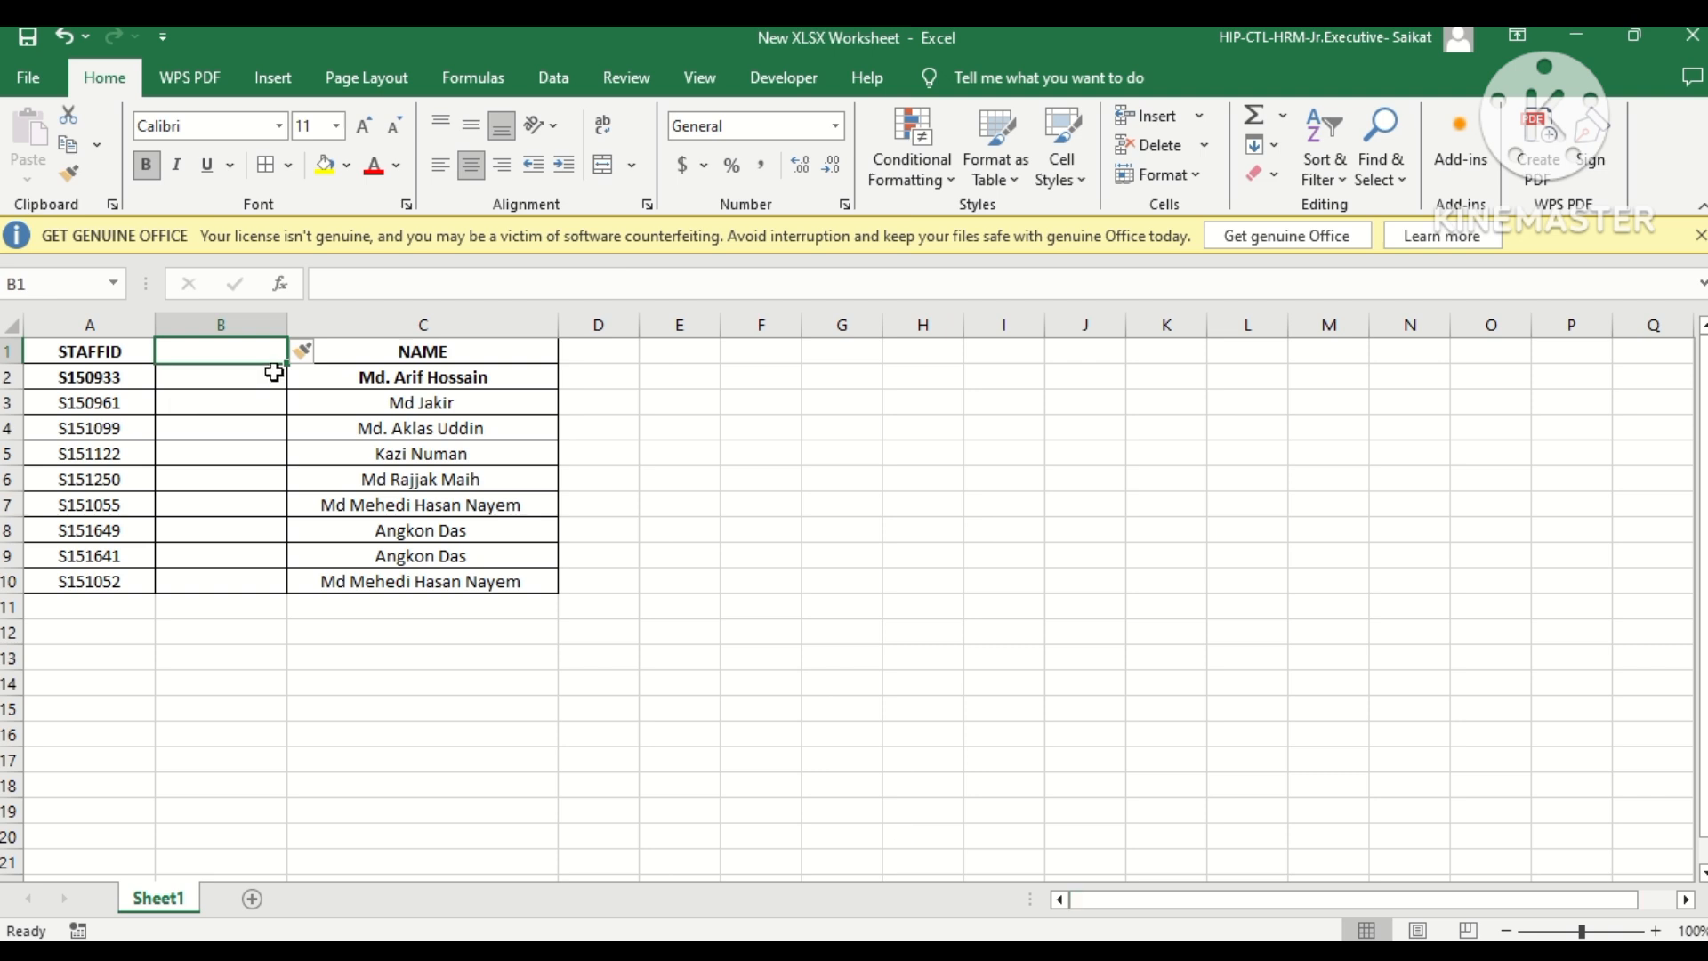
{"action": "type", "text": "TK"}
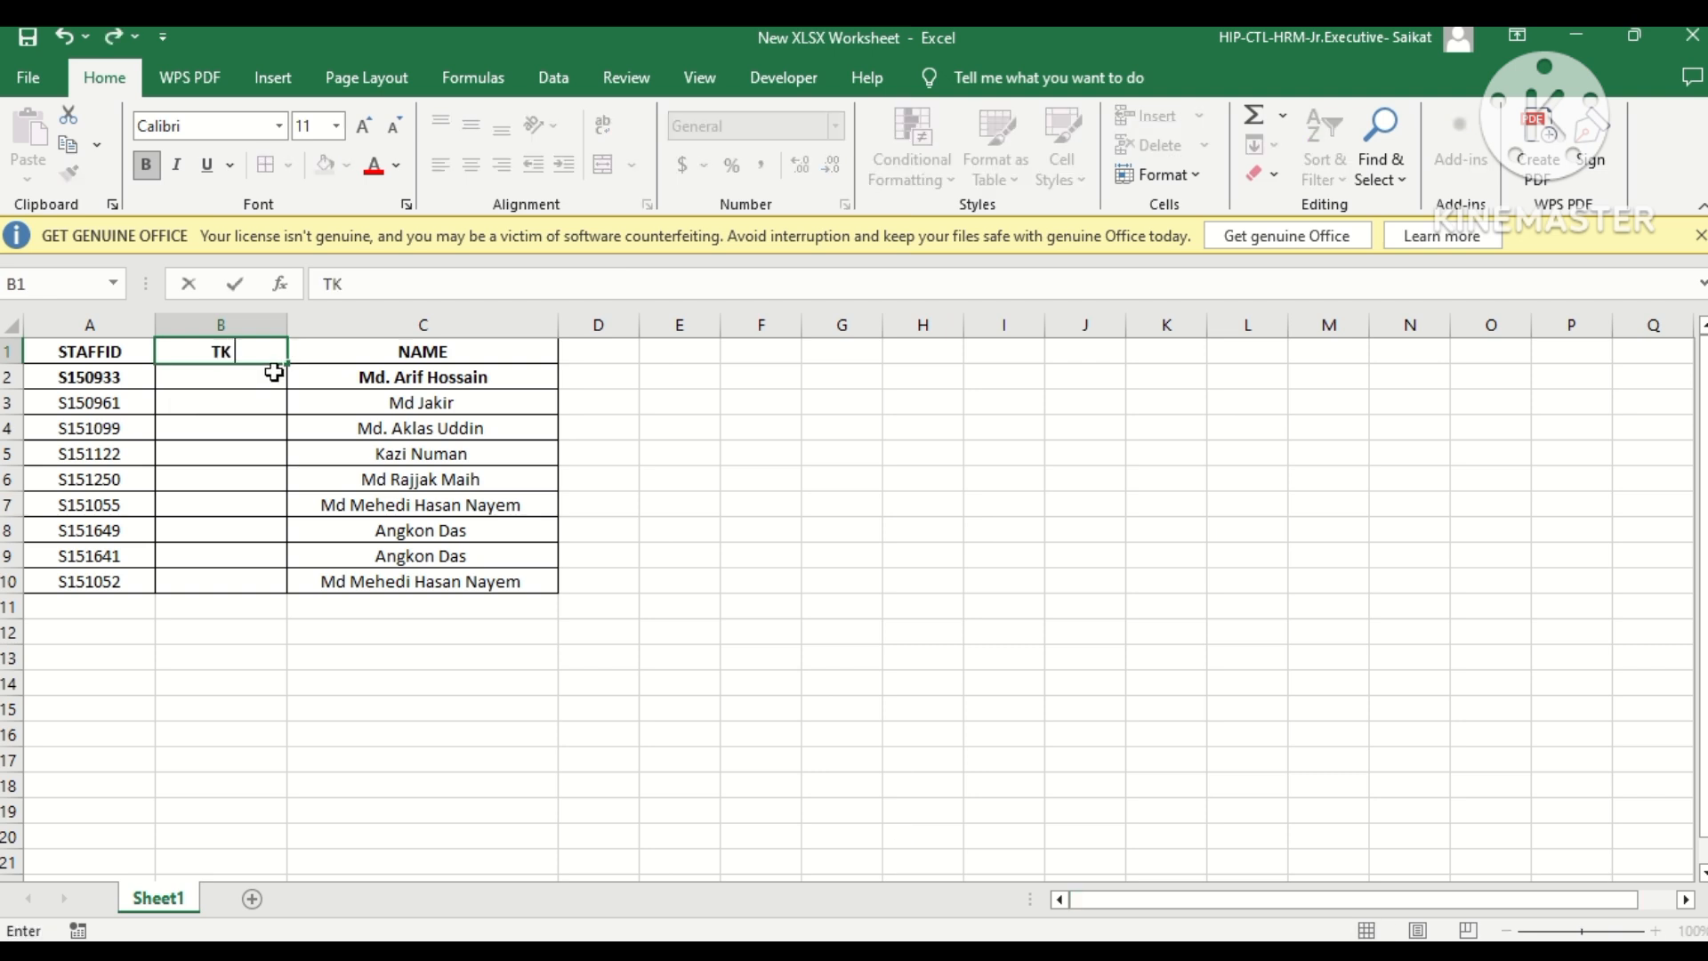
{"action": "key", "text": "Return"}
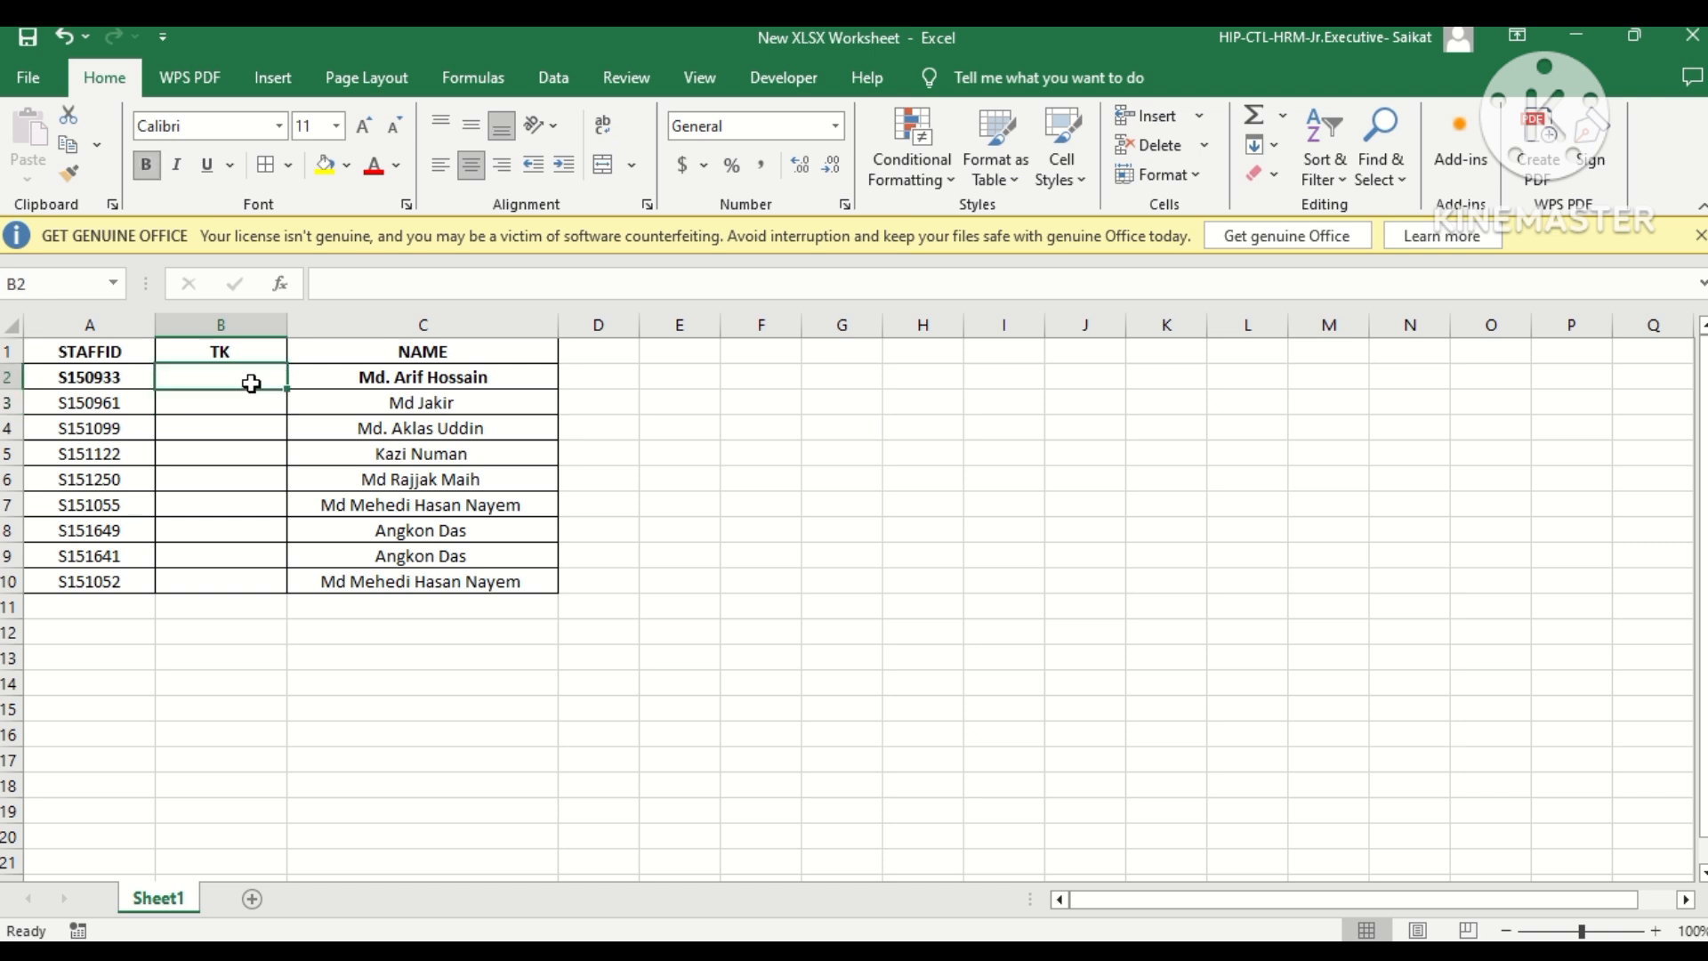
Enter the amounts 124, 52 and 89 in cells B2 to B4 of the TK column.
{"action": "type", "text": "124"}
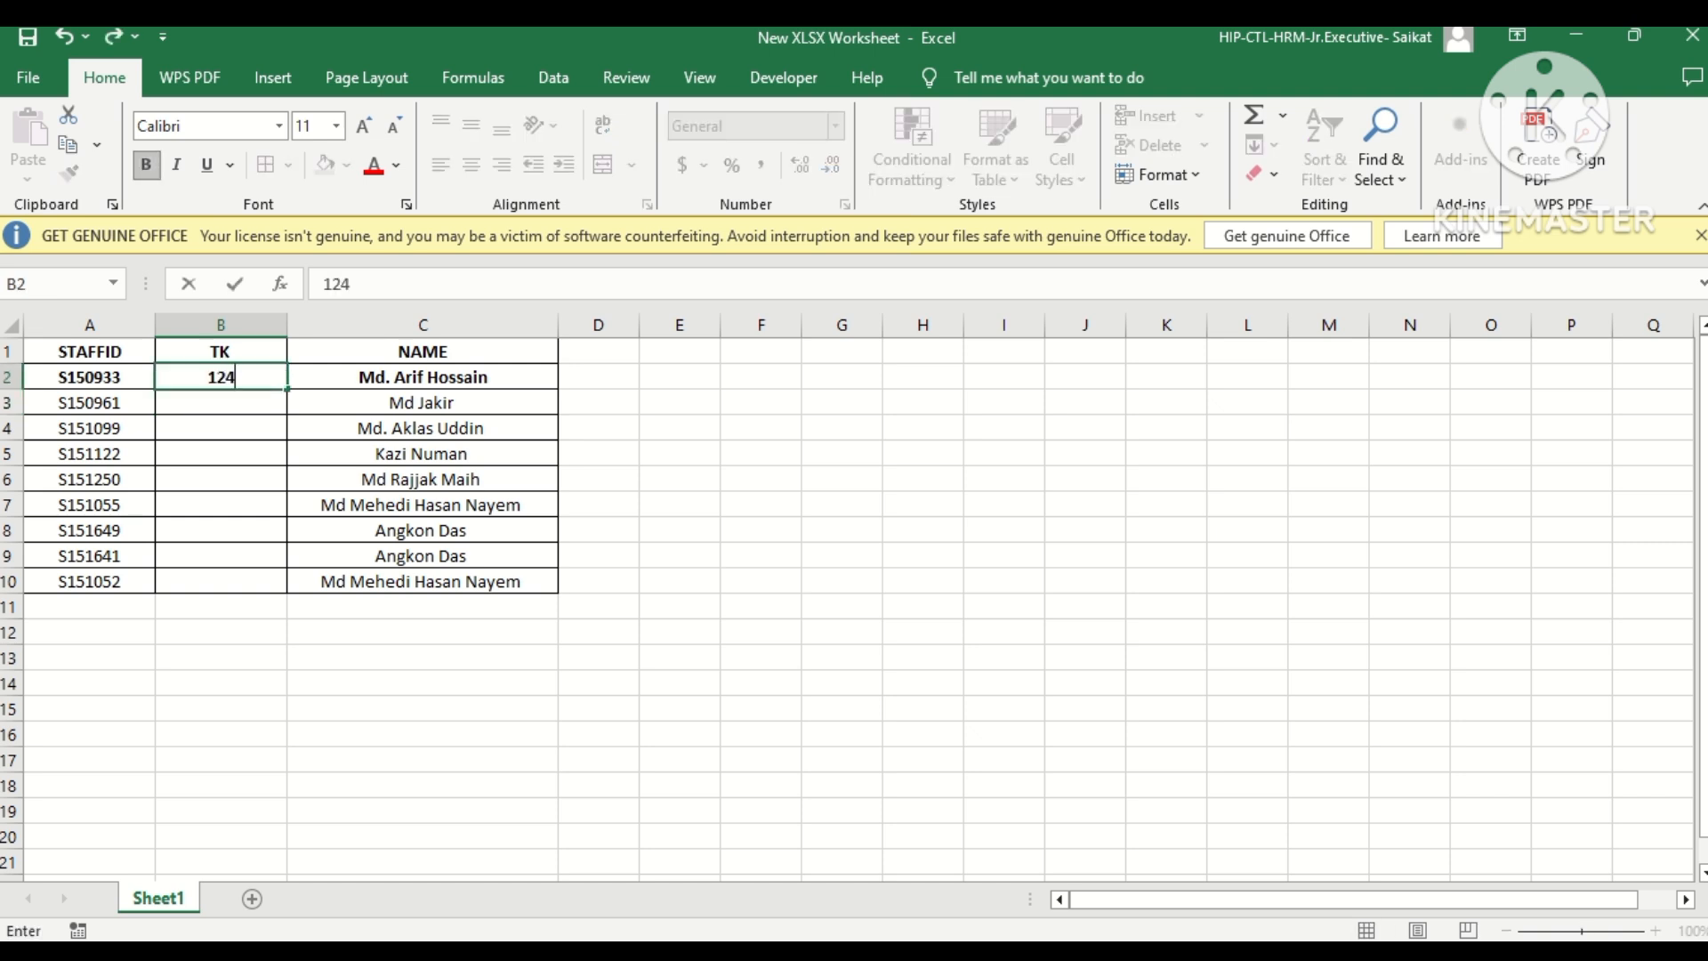
{"action": "key", "text": "Return"}
{"action": "type", "text": "52"}
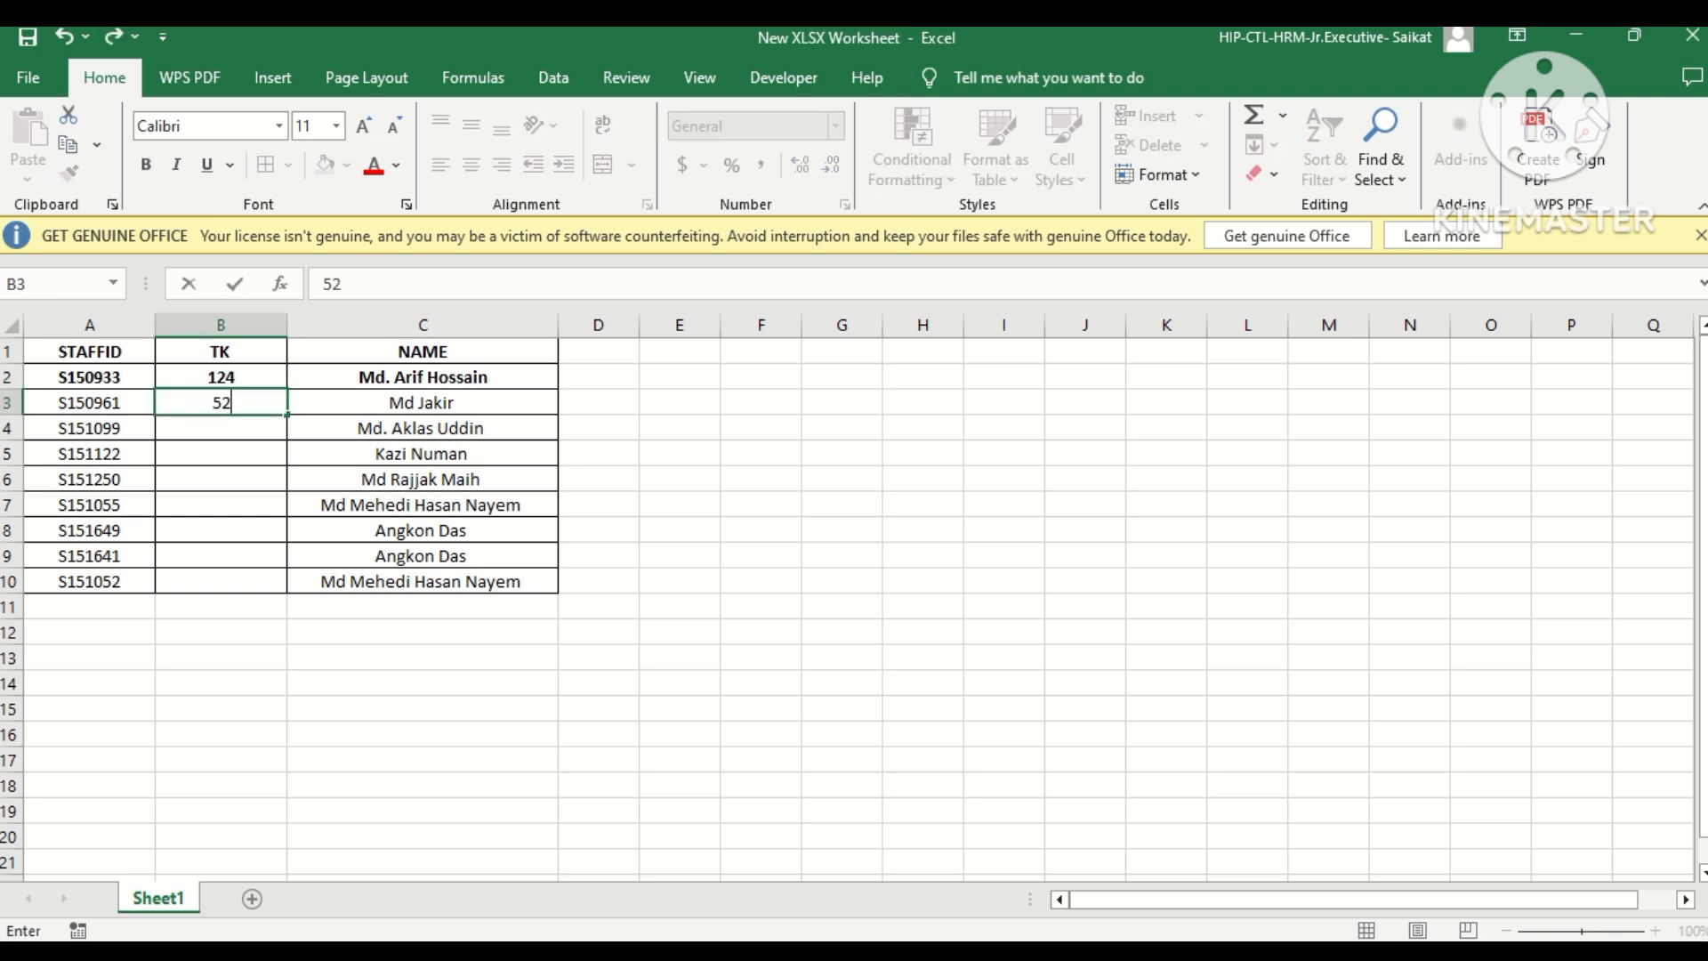
{"action": "key", "text": "Return"}
{"action": "type", "text": "89"}
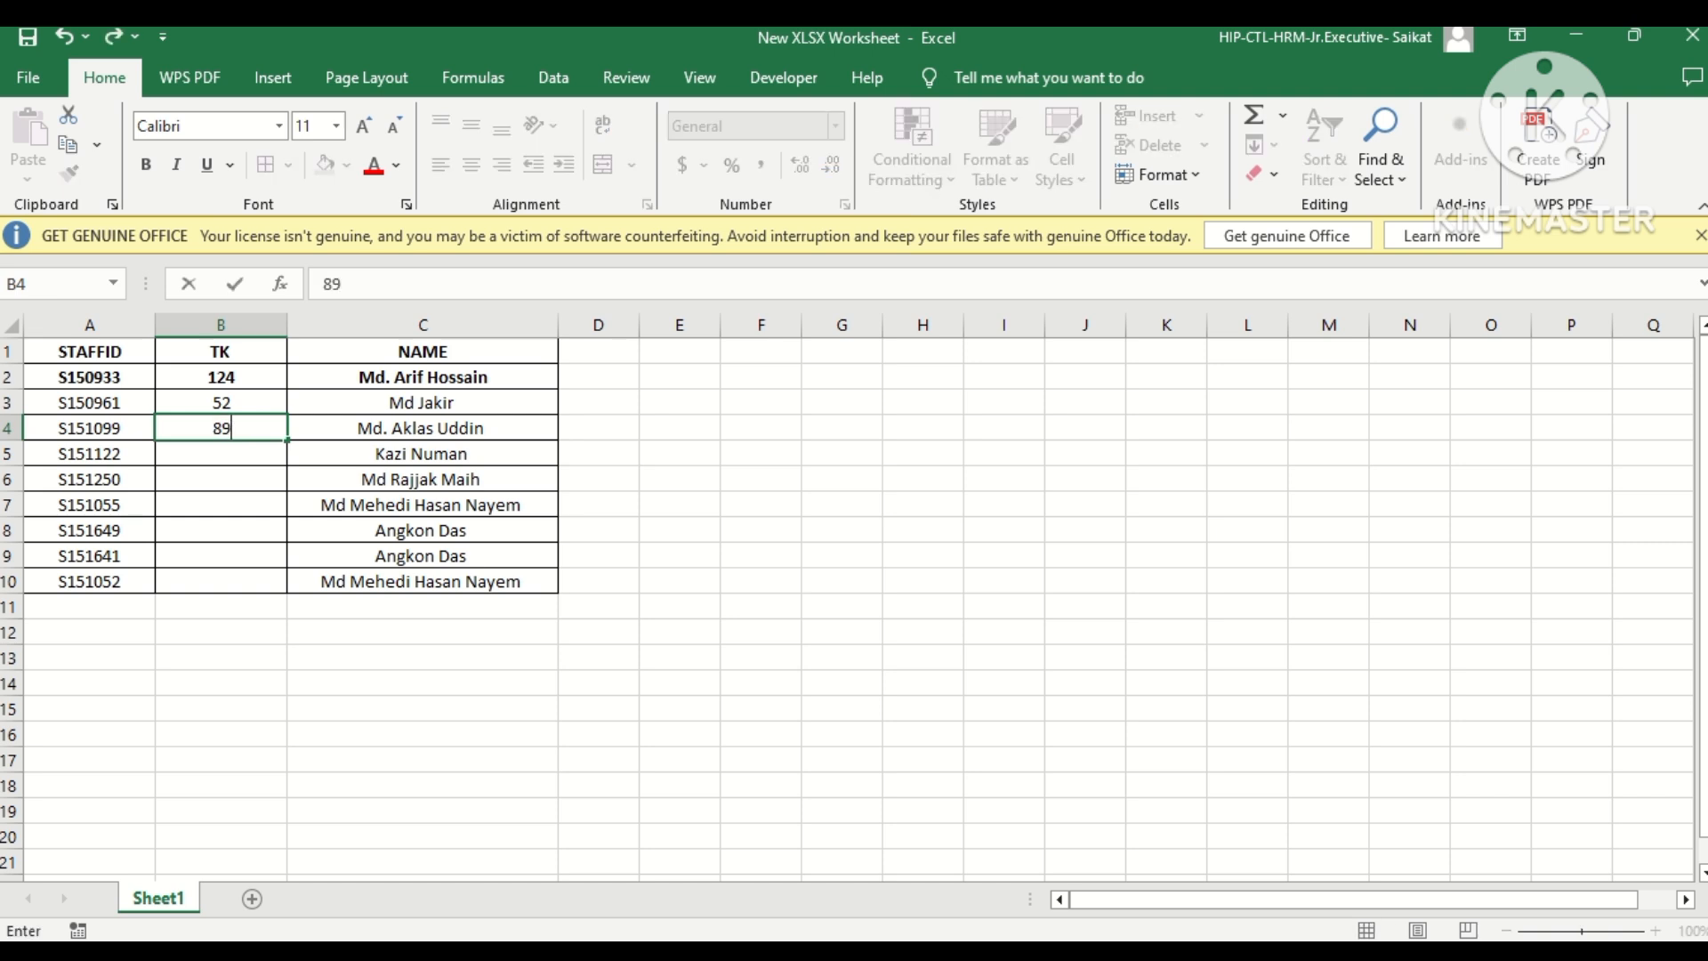
{"action": "key", "text": "Return"}
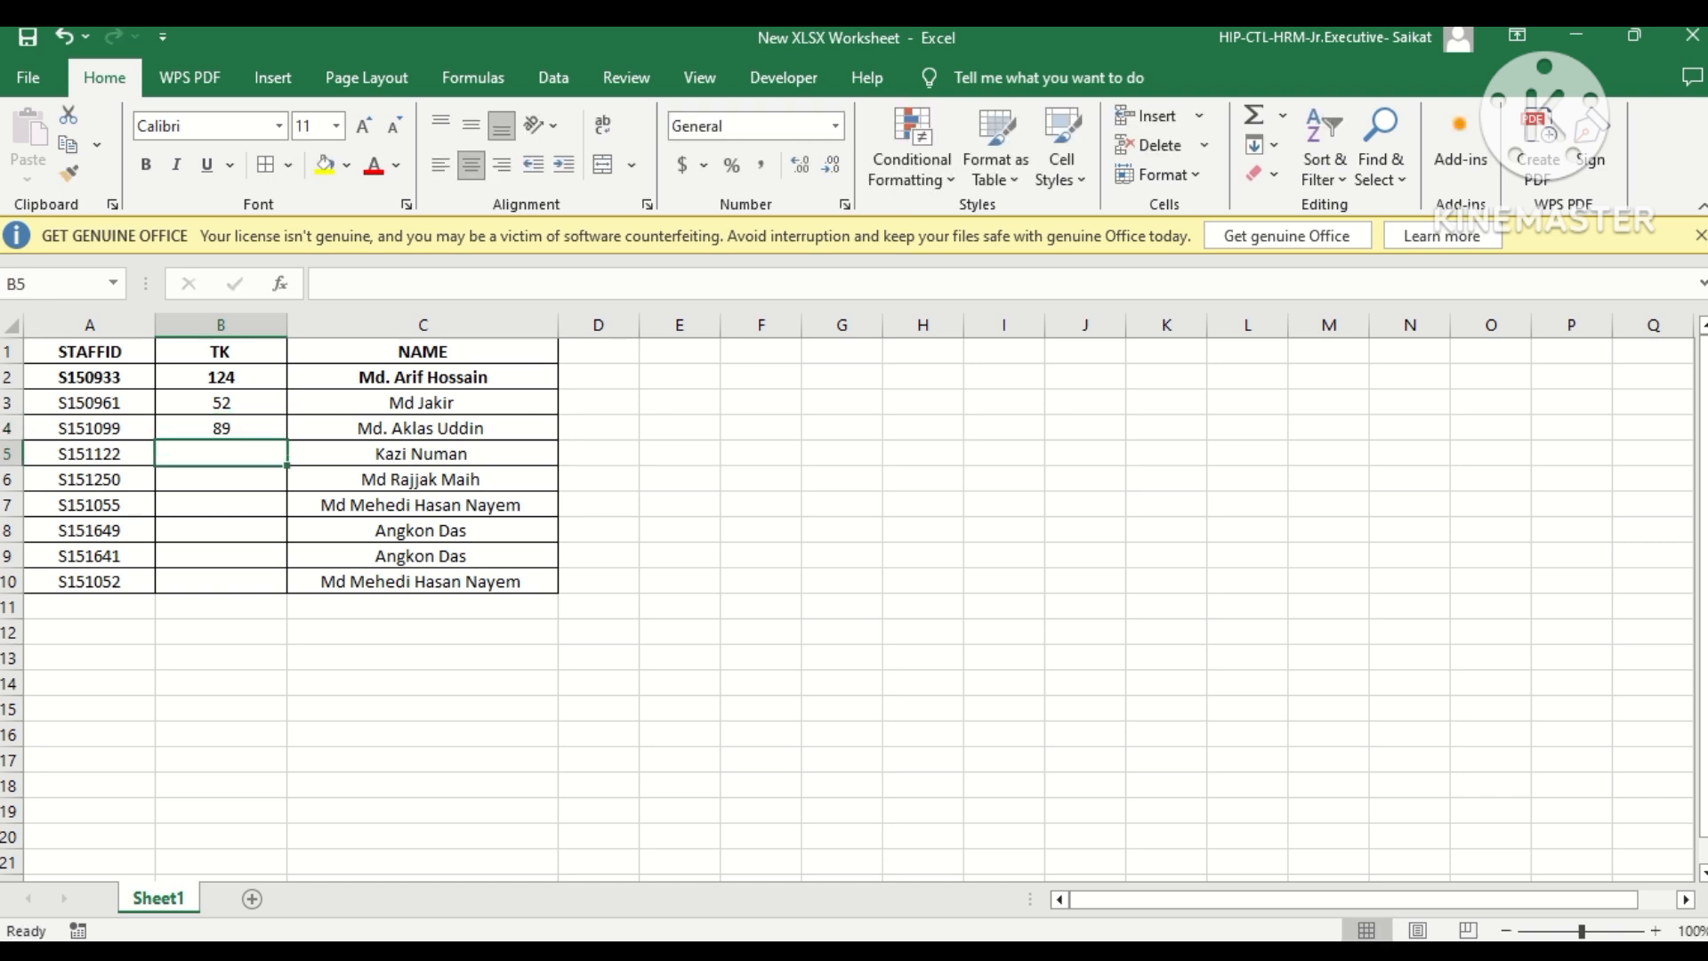
Copy the amounts in B3:B4 into B5:B6 and fill the value of B6 down through B10.
{"action": "left_click_drag", "start_coordinate": [222, 402], "coordinate": [222, 419]}
{"action": "key", "text": "ctrl+c"}
{"action": "left_click", "coordinate": [216, 450]}
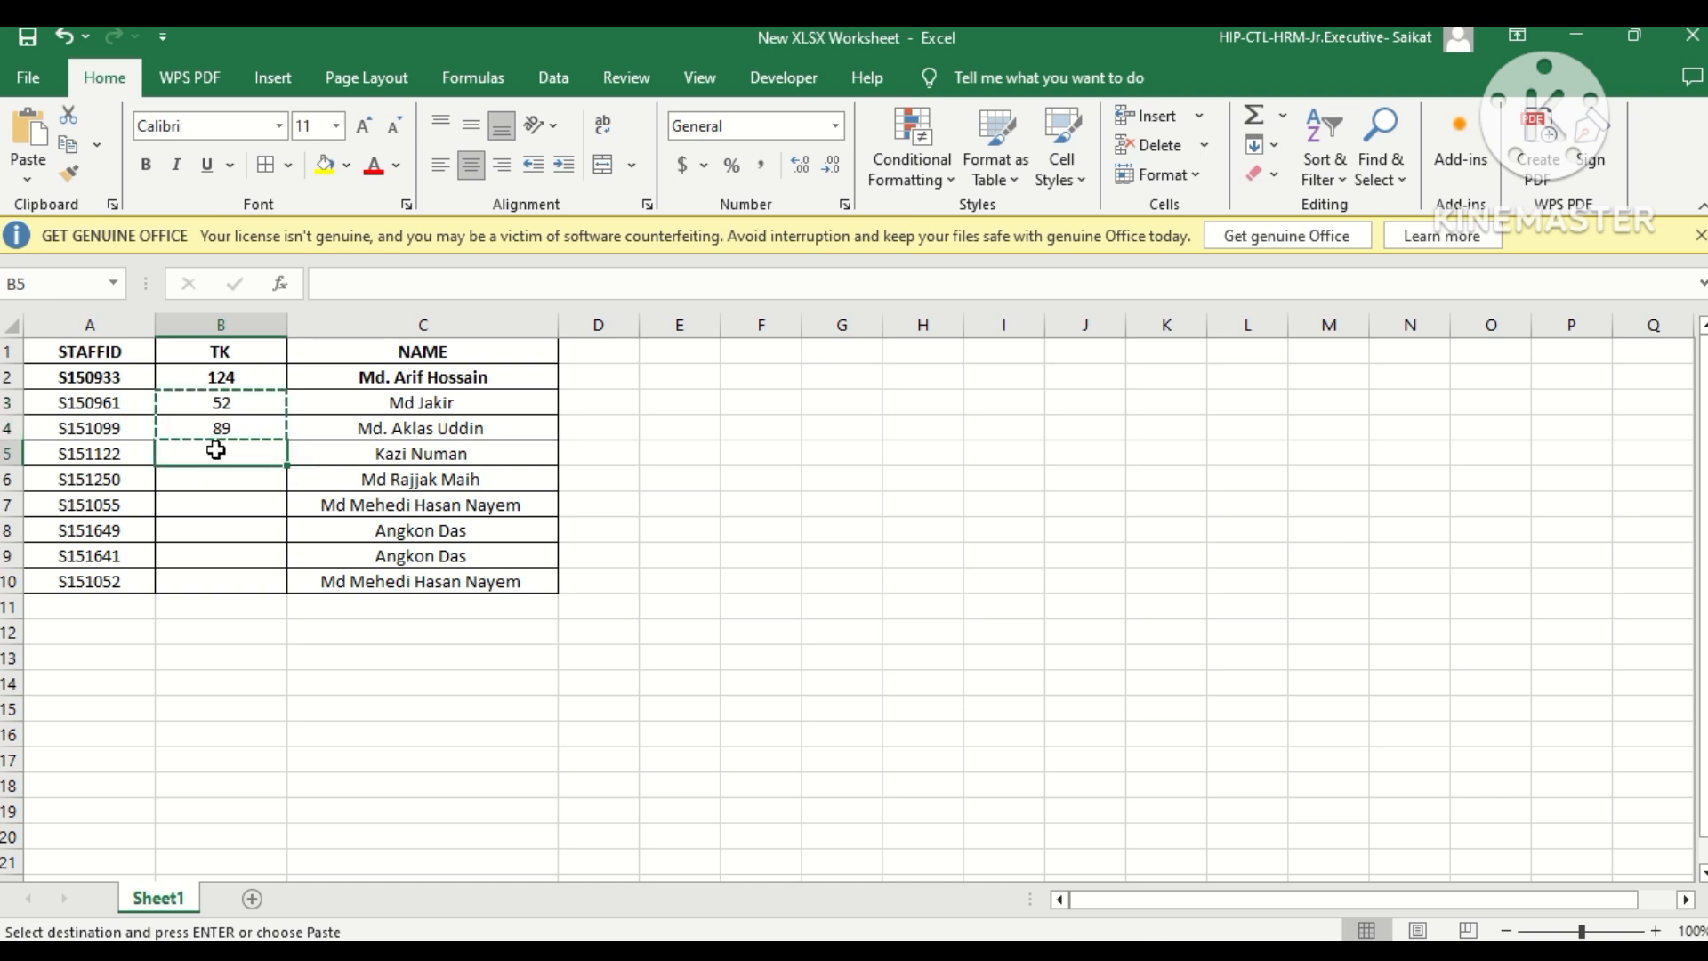
{"action": "key", "text": "ctrl+v"}
{"action": "left_click", "coordinate": [216, 481]}
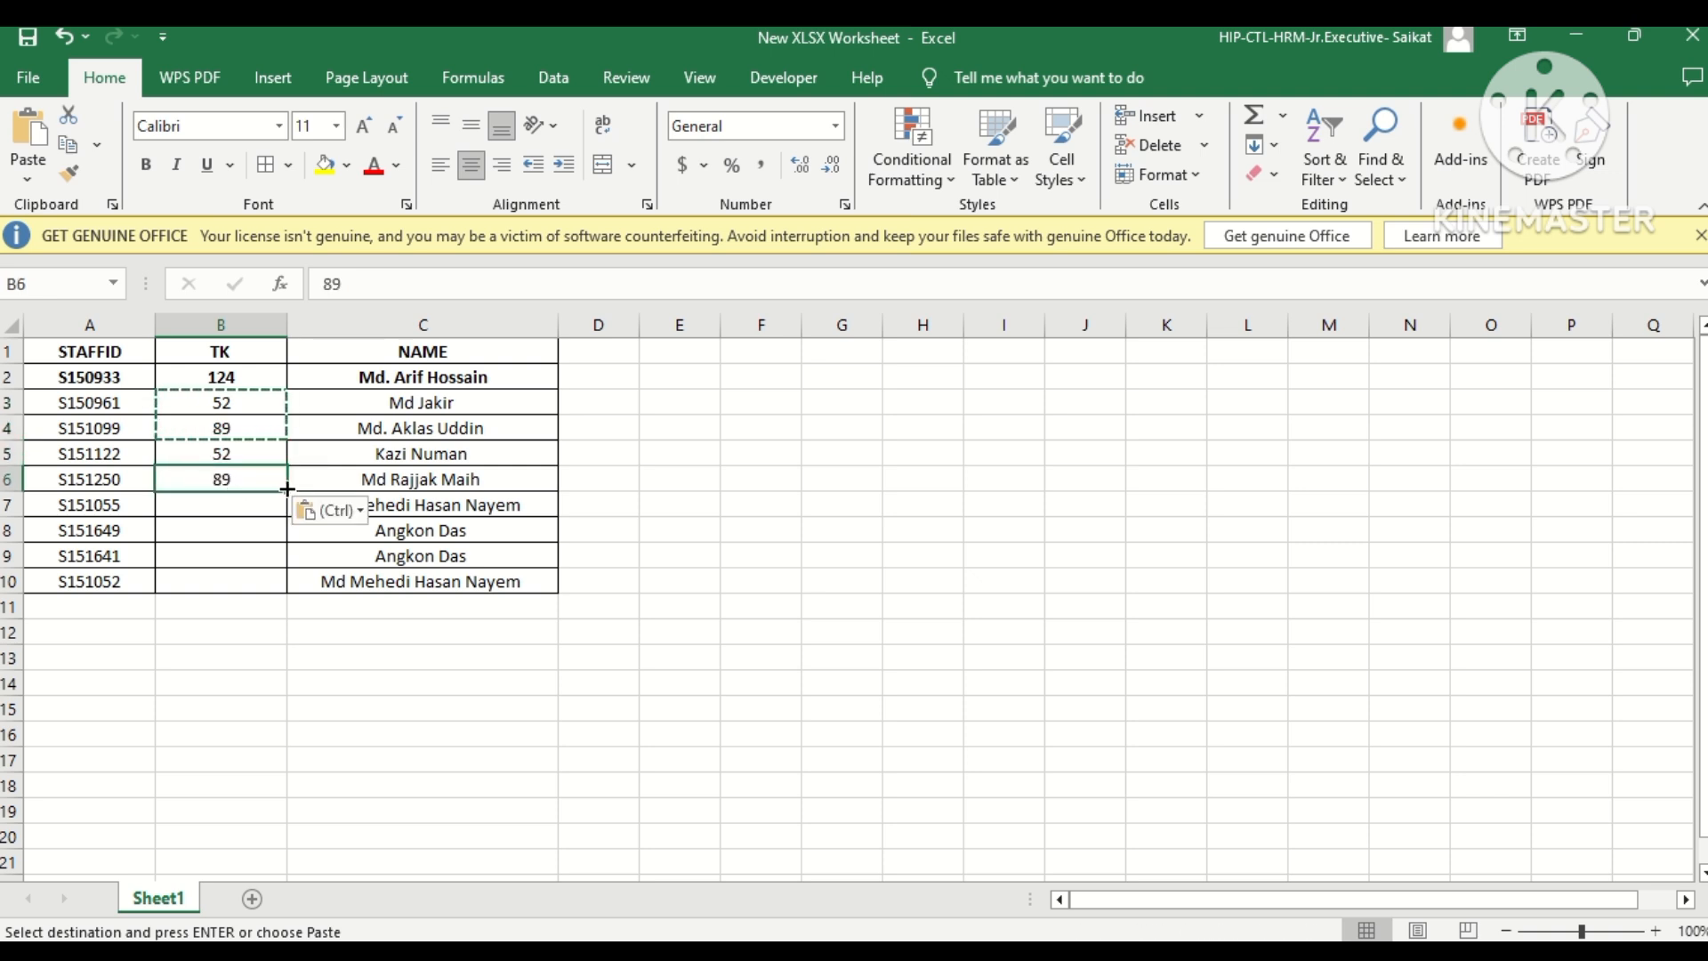
{"action": "left_click_drag", "start_coordinate": [286, 491], "coordinate": [278, 583]}
Change the TK amounts to 45 in B9 and 78 in B10.
{"action": "left_click", "coordinate": [239, 551]}
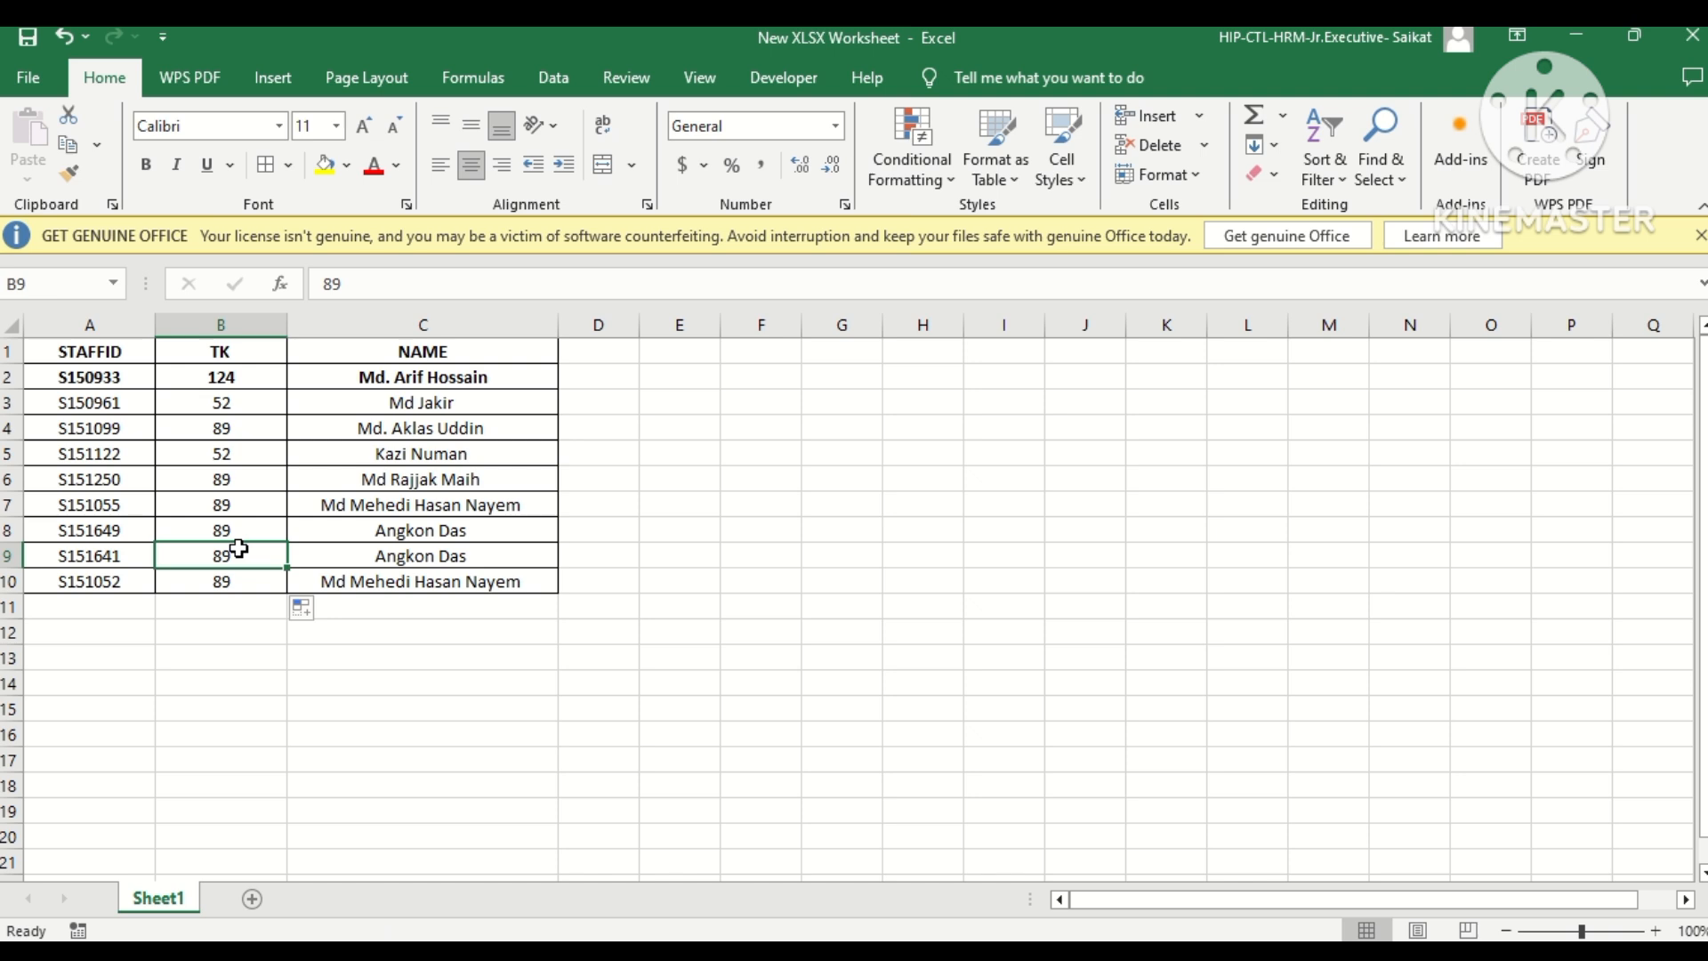
{"action": "type", "text": "45"}
{"action": "key", "text": "Return"}
{"action": "type", "text": "78"}
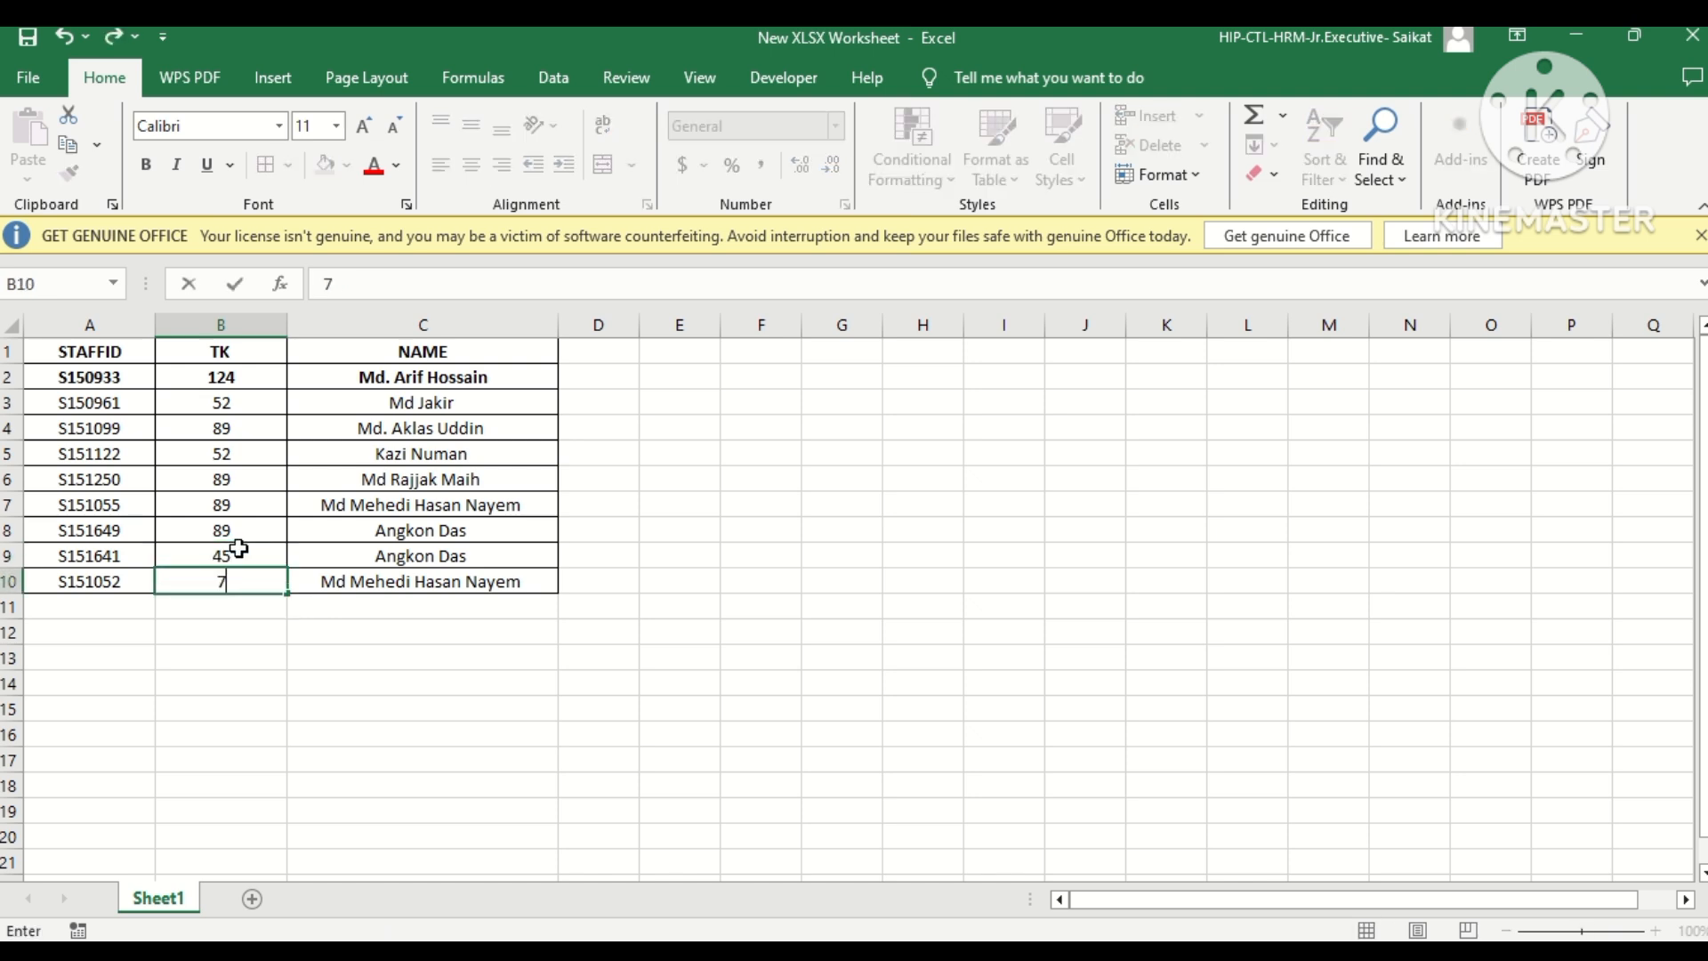
{"action": "left_click", "coordinate": [475, 573]}
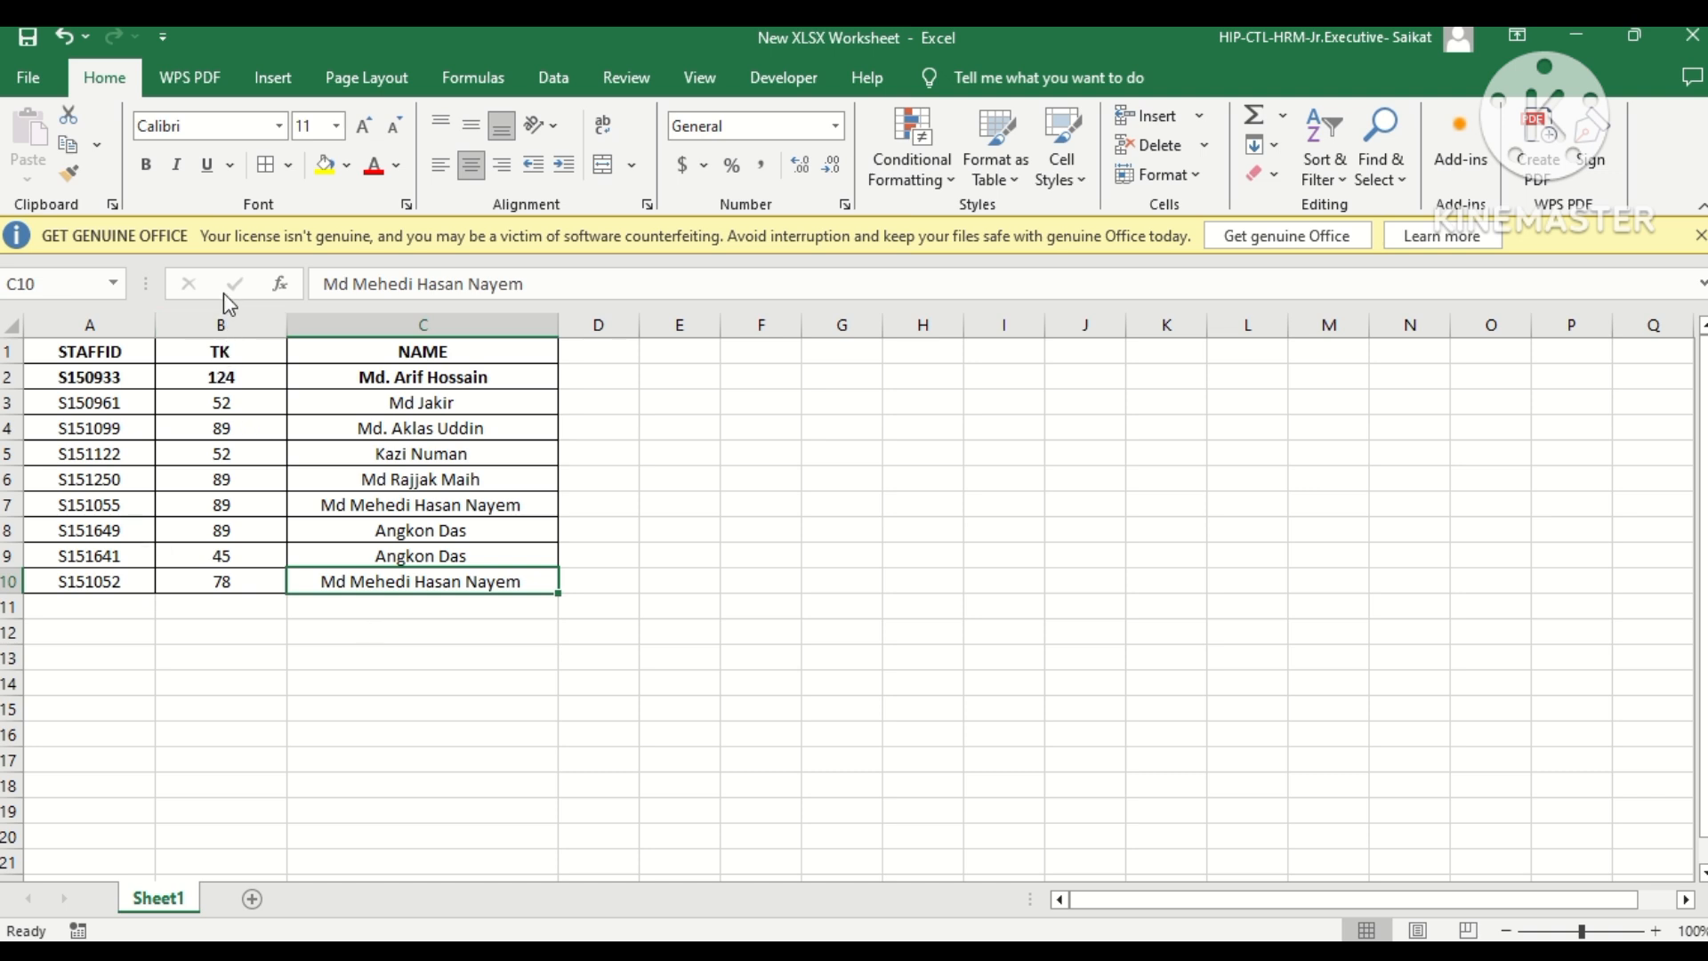
{"action": "left_click", "coordinate": [214, 327]}
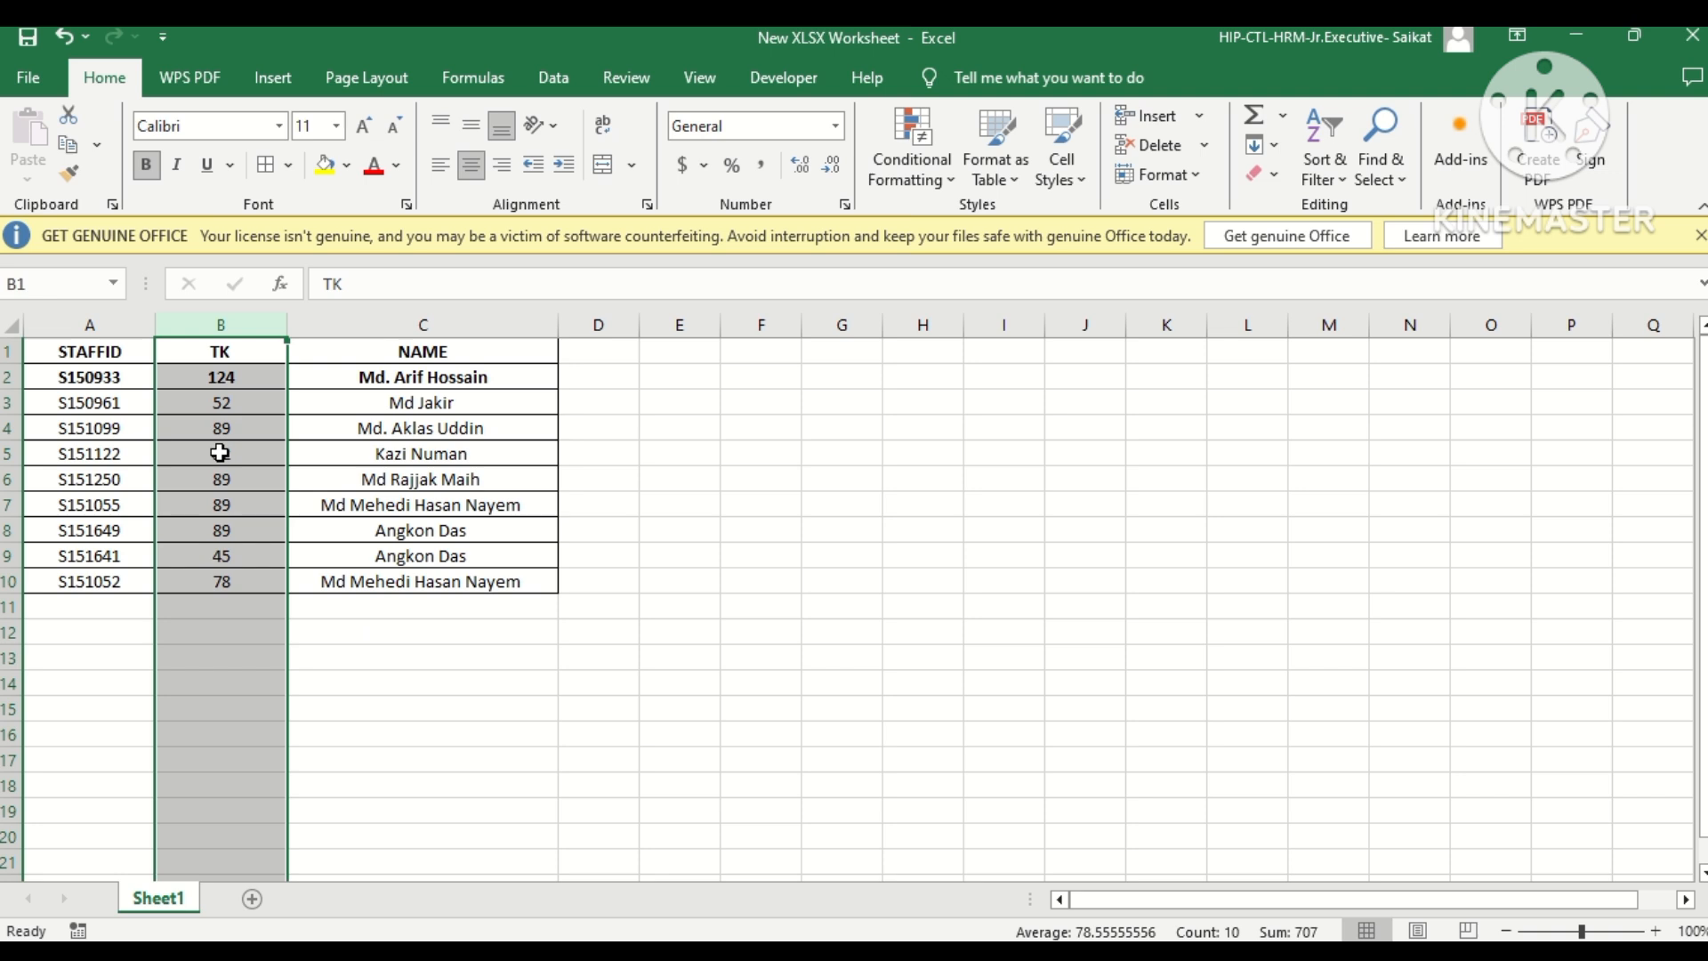
{"action": "left_click", "coordinate": [931, 178]}
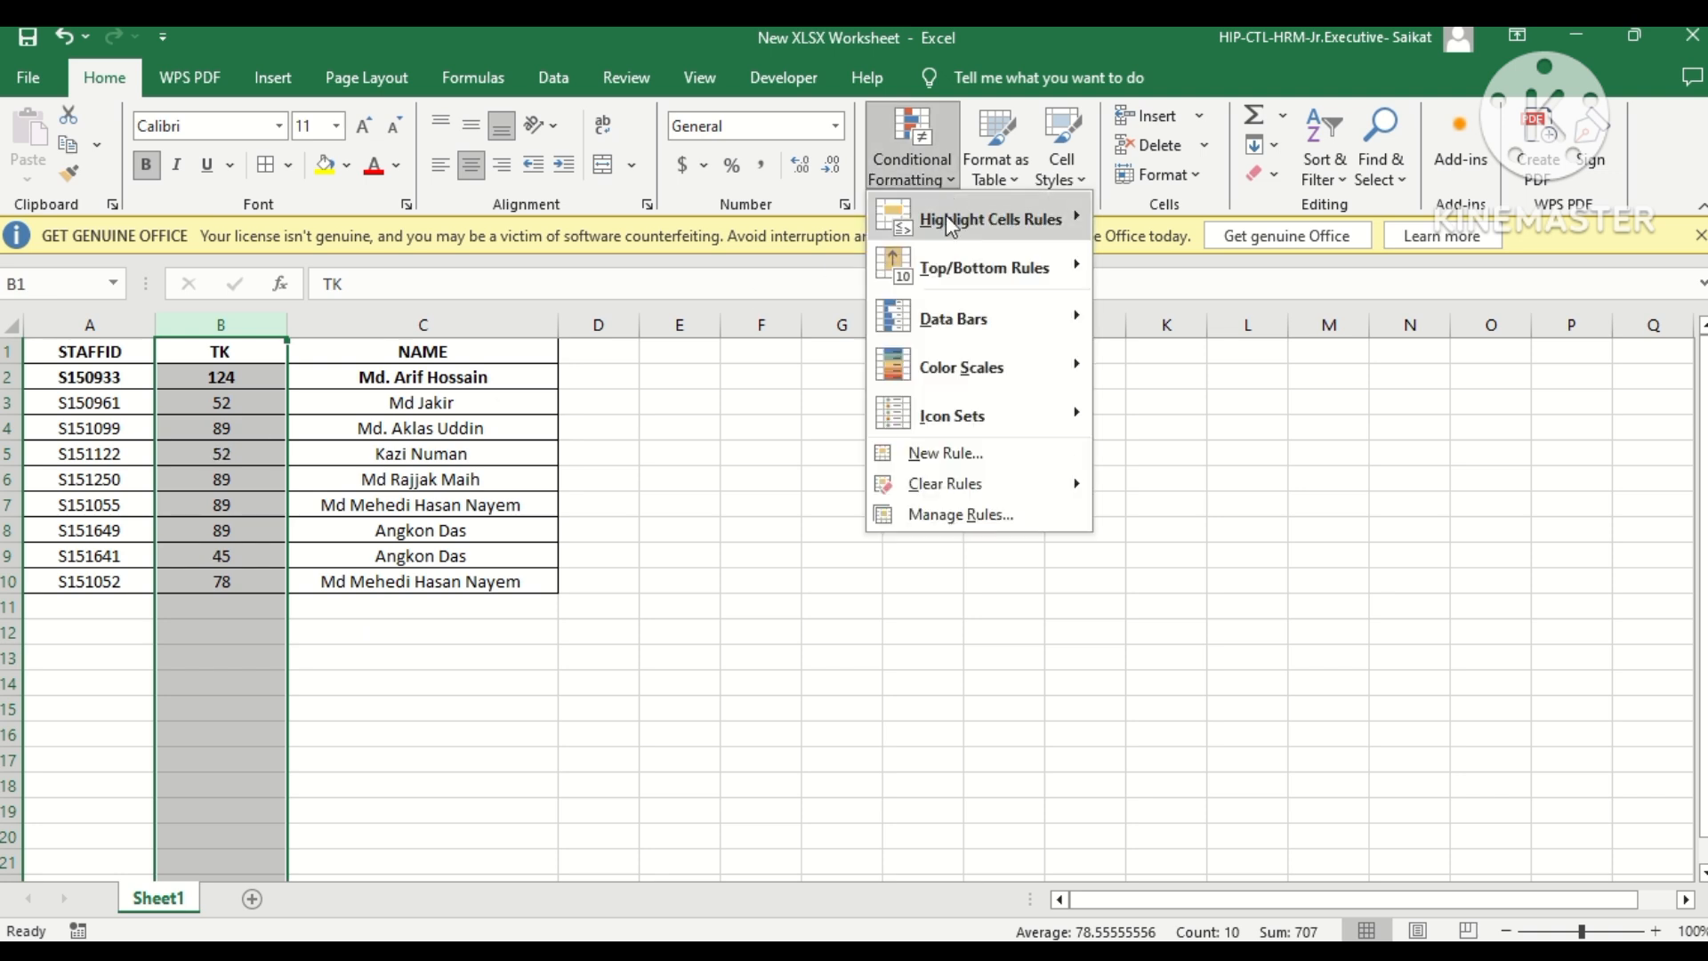
{"action": "mouse_move", "coordinate": [982, 230]}
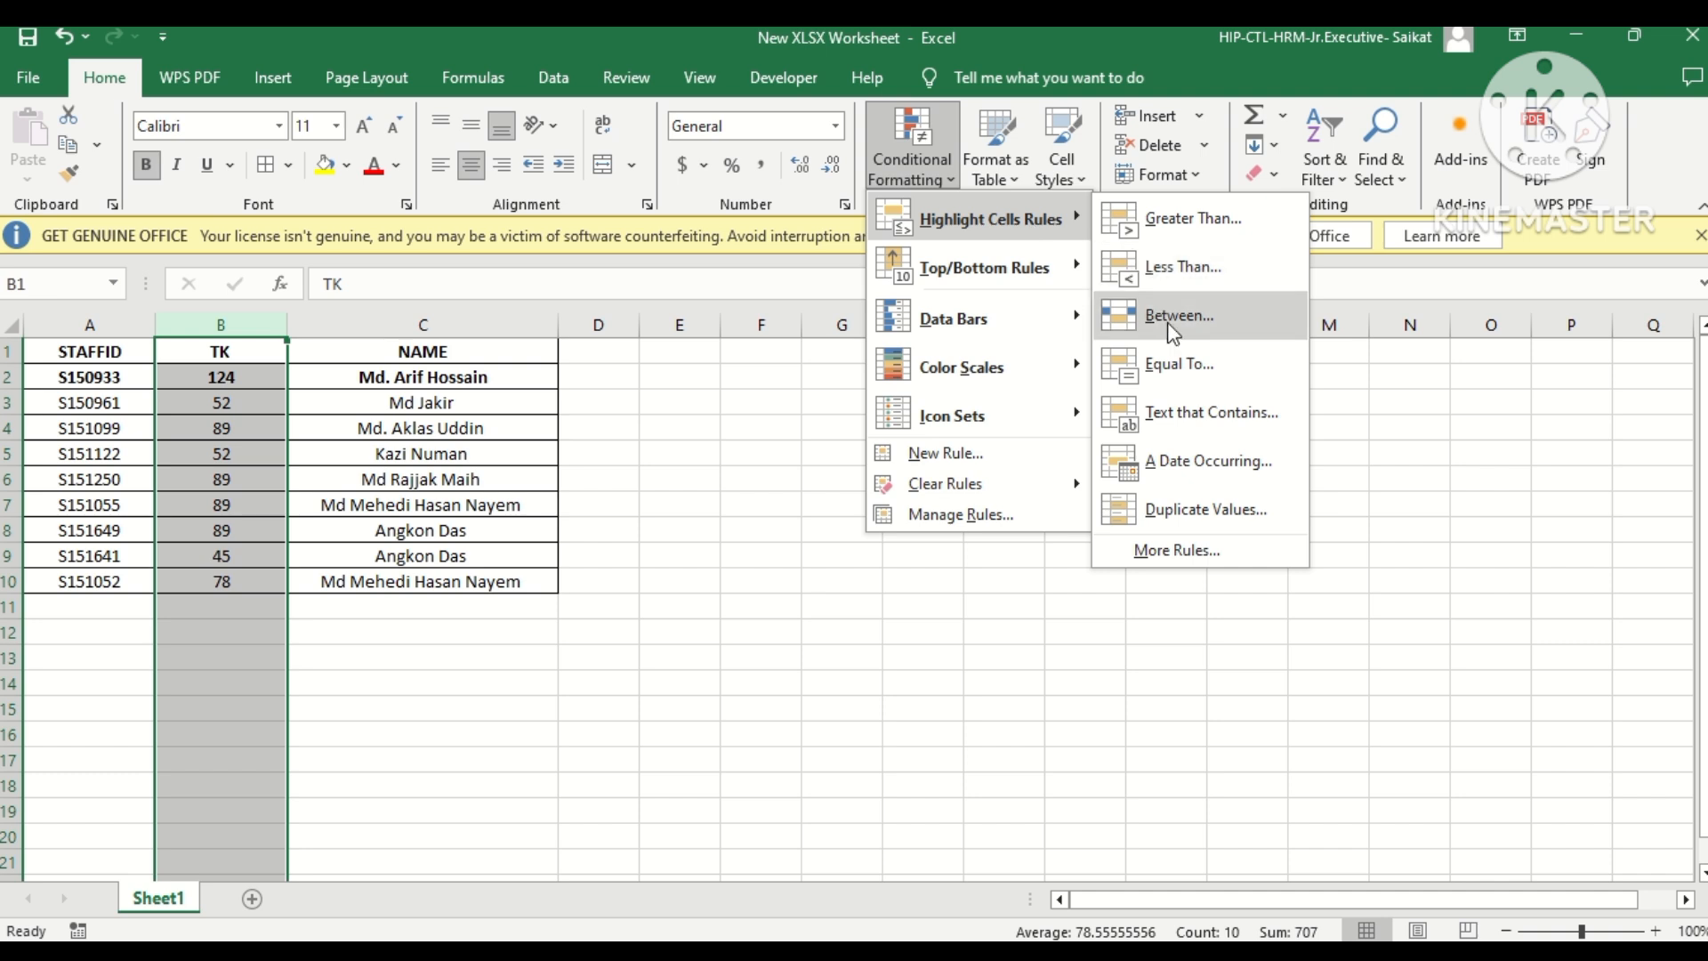
{"action": "left_click", "coordinate": [1173, 531]}
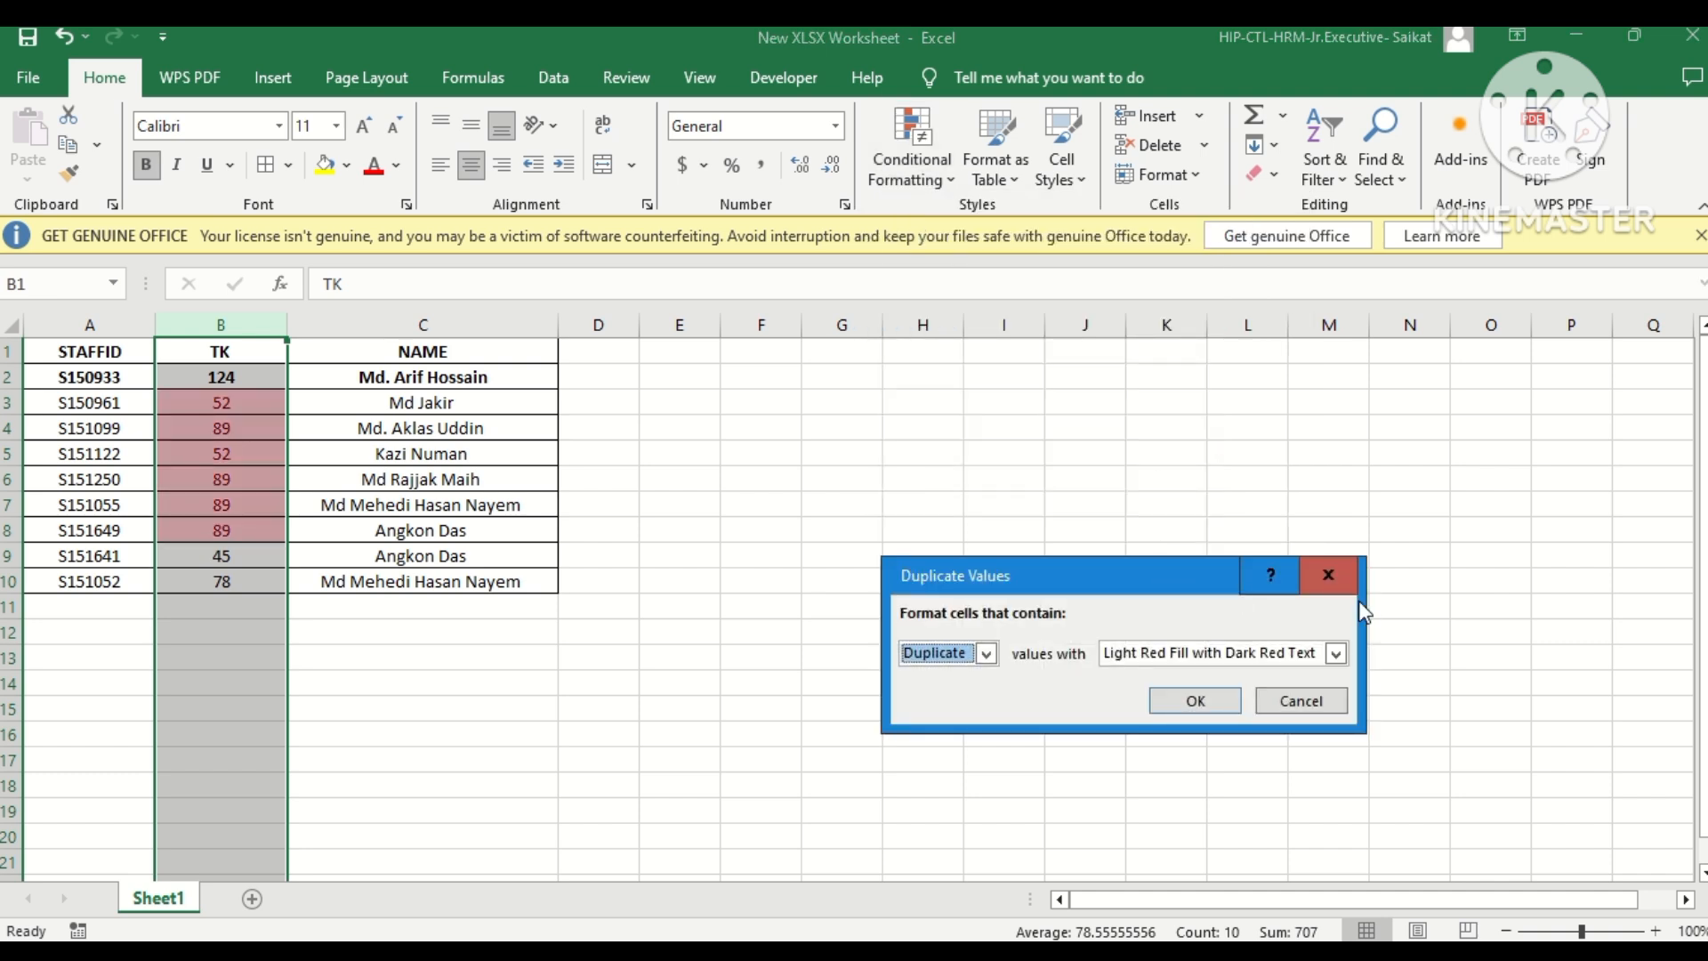
{"action": "left_click", "coordinate": [1328, 575]}
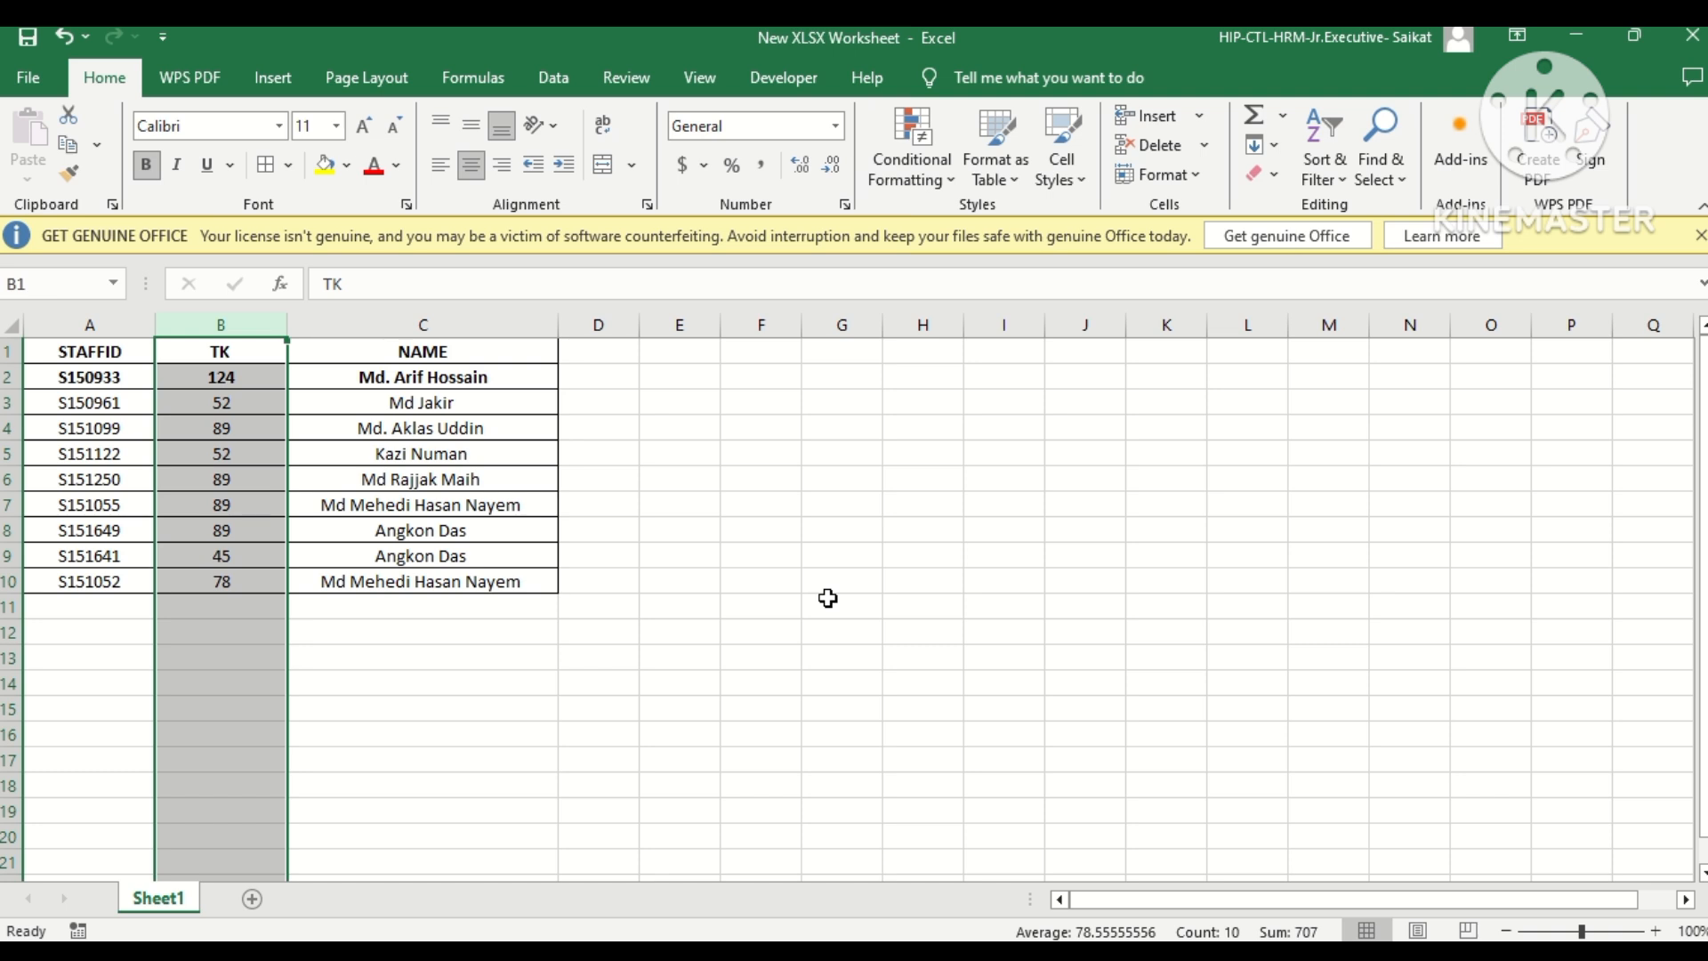
Highlight the duplicate values in the TK column with Light Red Fill with Dark Red Text using conditional formatting.
{"action": "left_click", "coordinate": [899, 160]}
{"action": "mouse_move", "coordinate": [936, 219]}
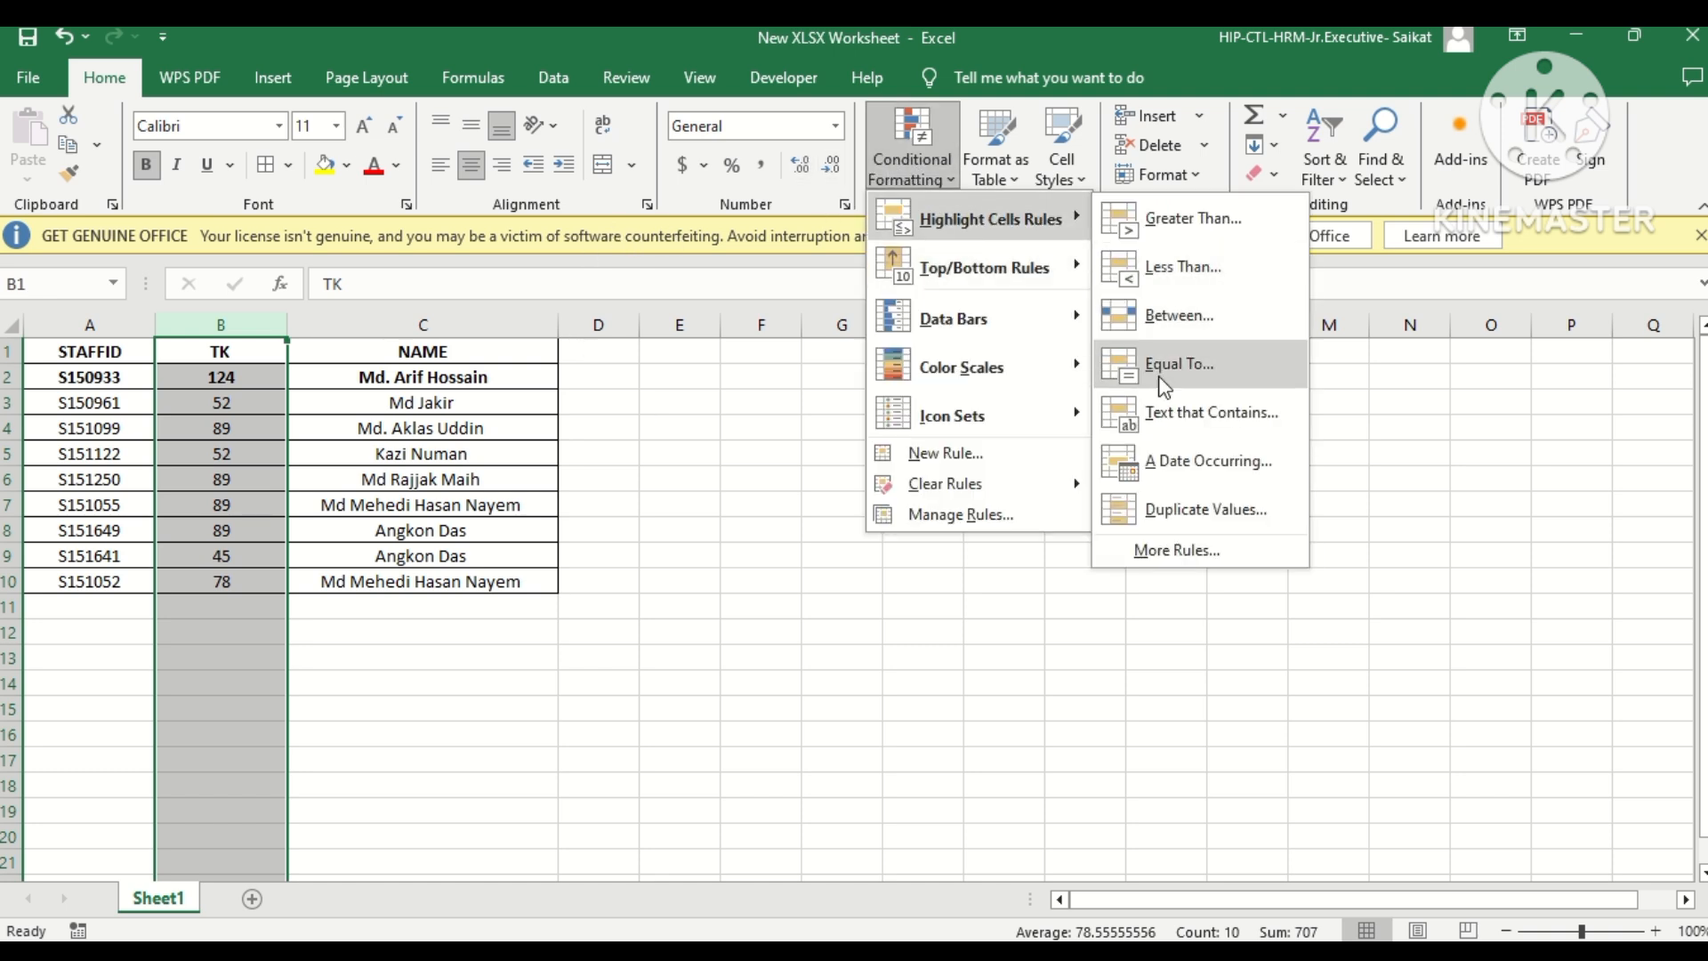
{"action": "left_click", "coordinate": [1157, 506]}
{"action": "left_click", "coordinate": [1194, 701]}
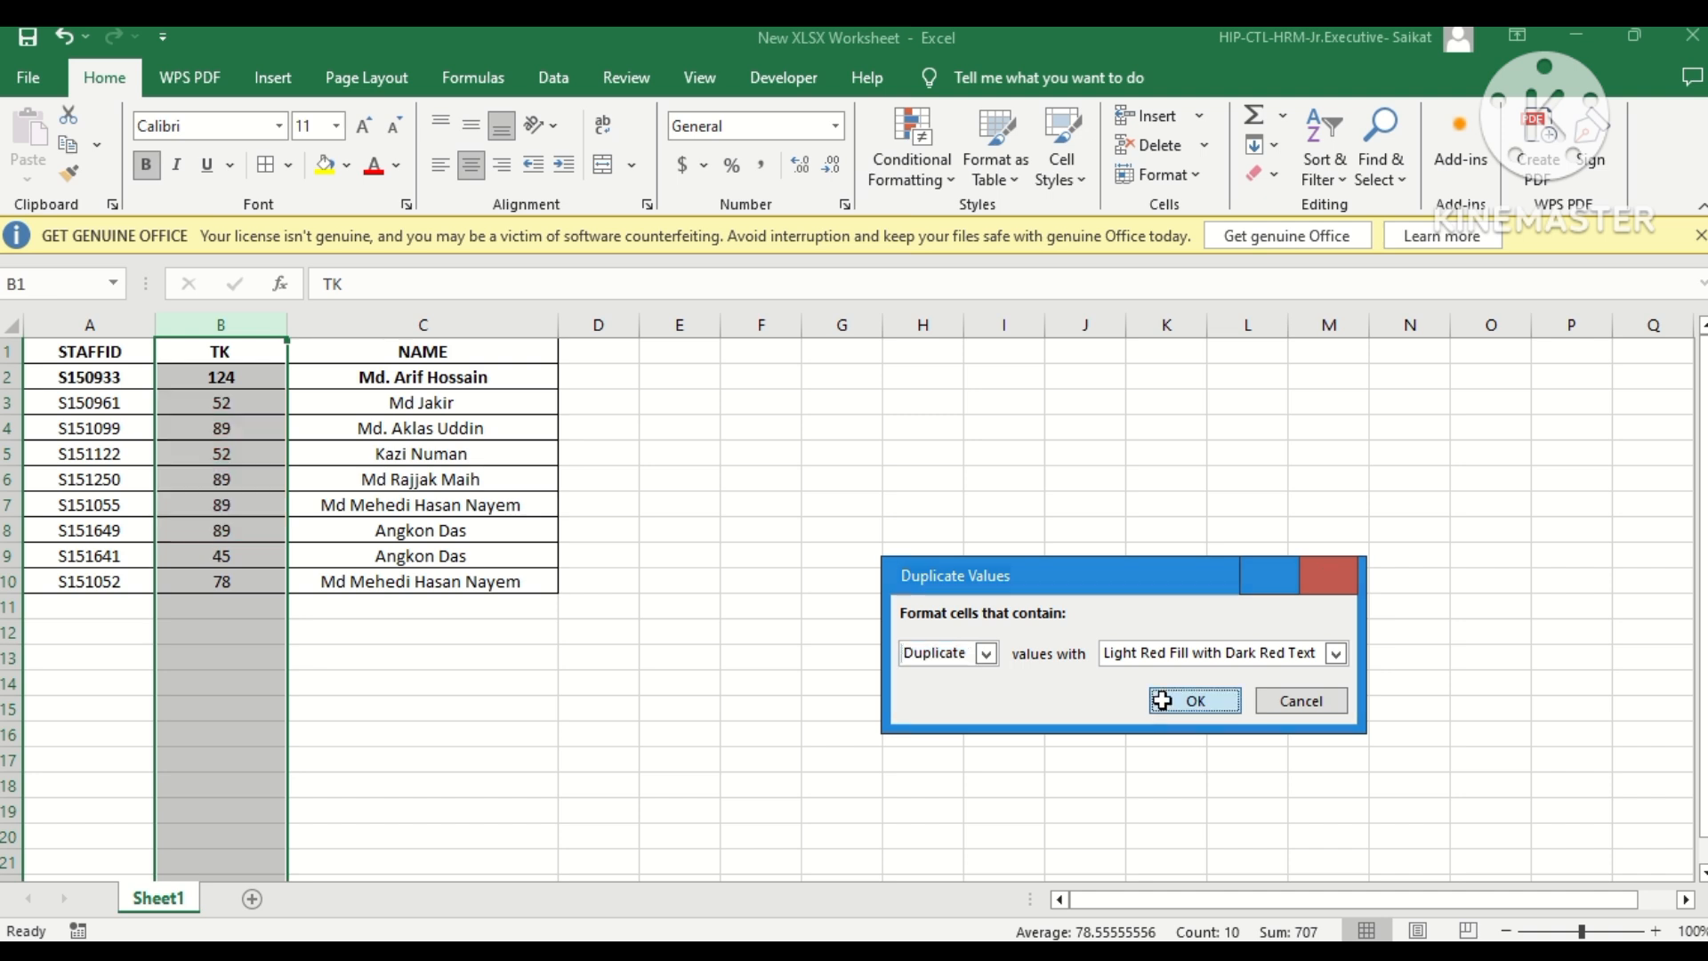
{"action": "left_click", "coordinate": [742, 620]}
Change the TK amounts to 85 in B7 and 78 in B8.
{"action": "left_click", "coordinate": [210, 457]}
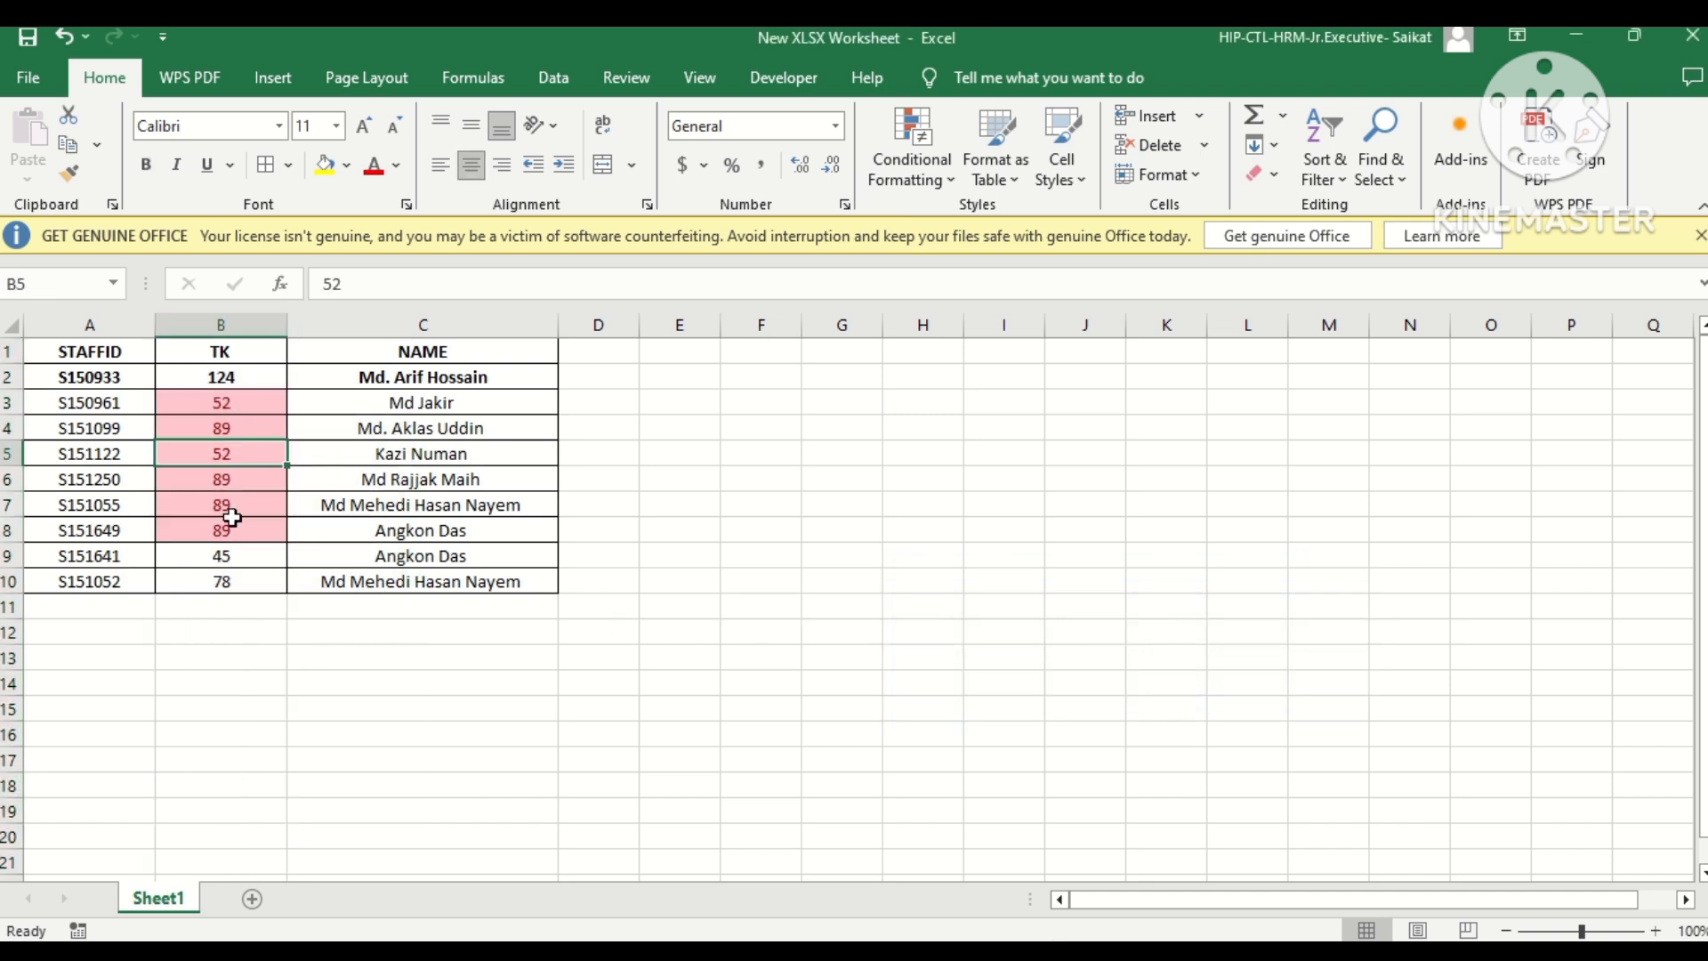
{"action": "left_click", "coordinate": [233, 505]}
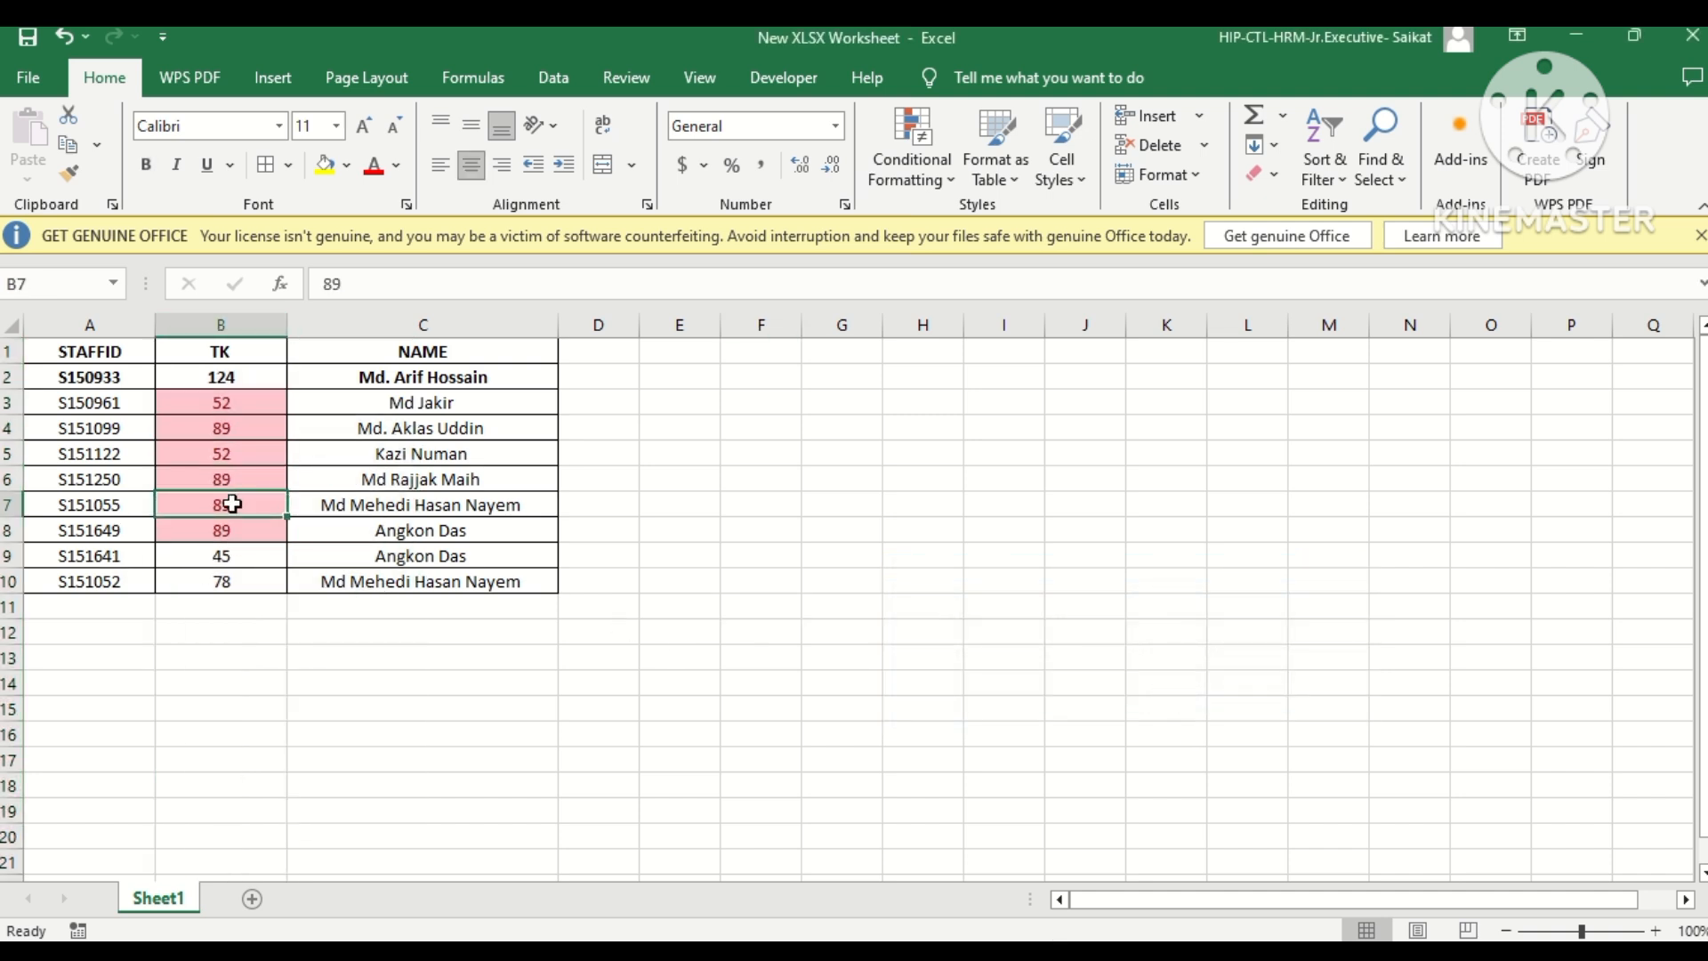
{"action": "type", "text": "85"}
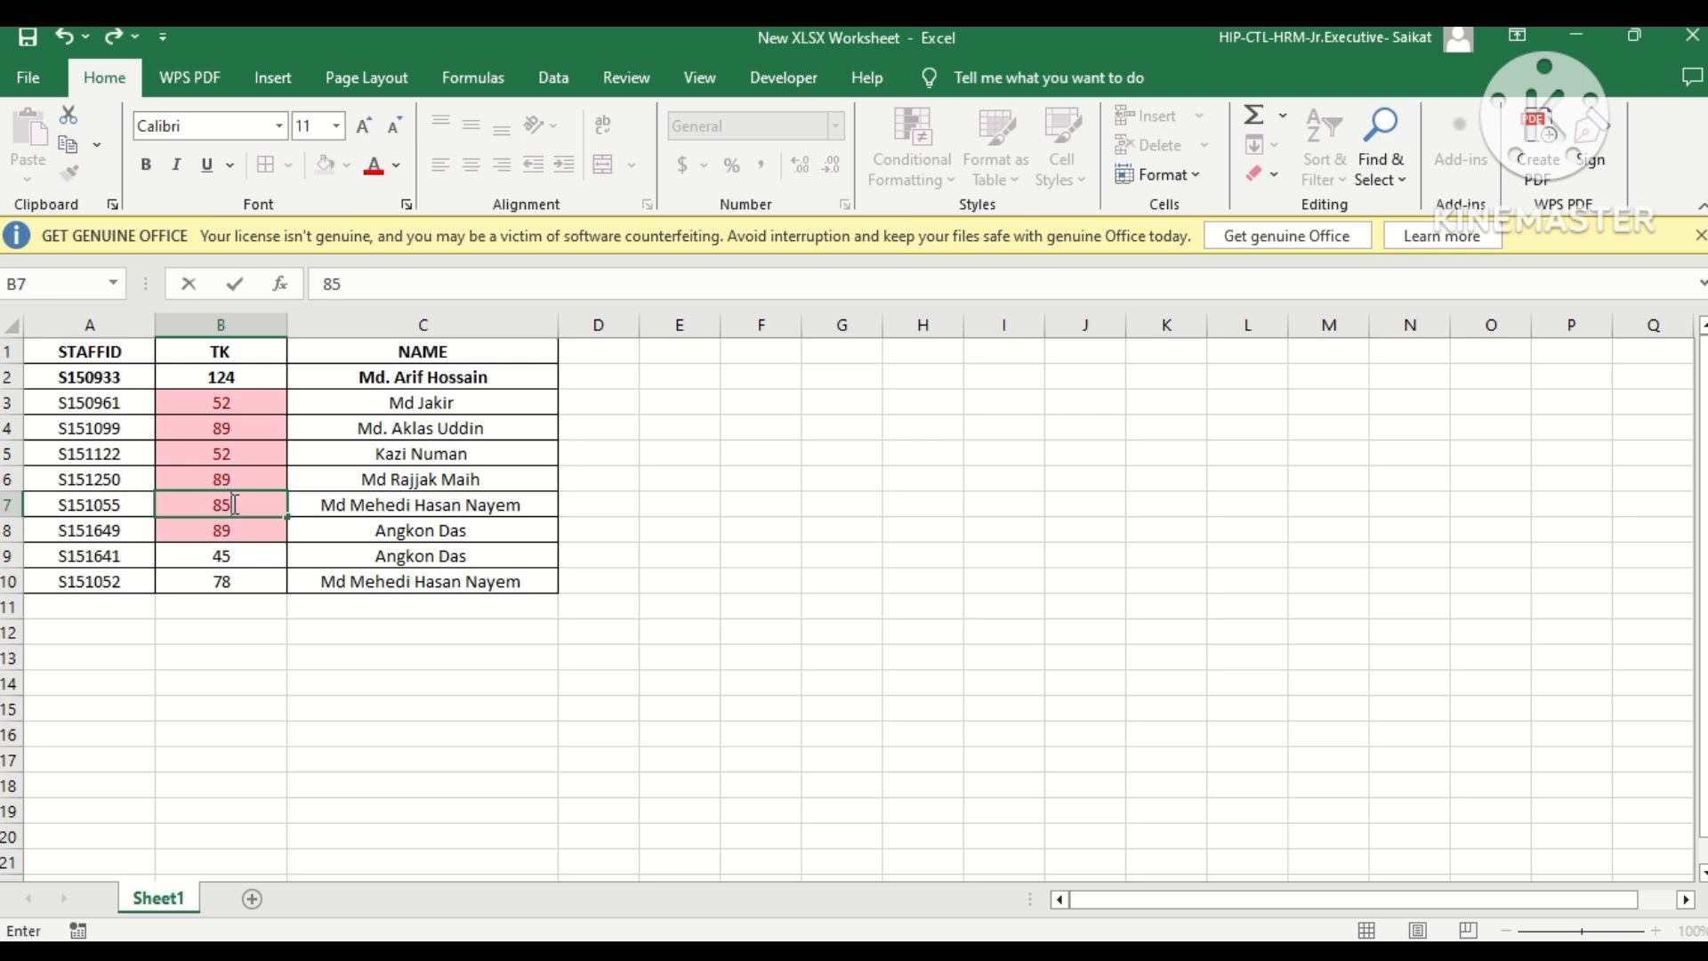
{"action": "key", "text": "Return"}
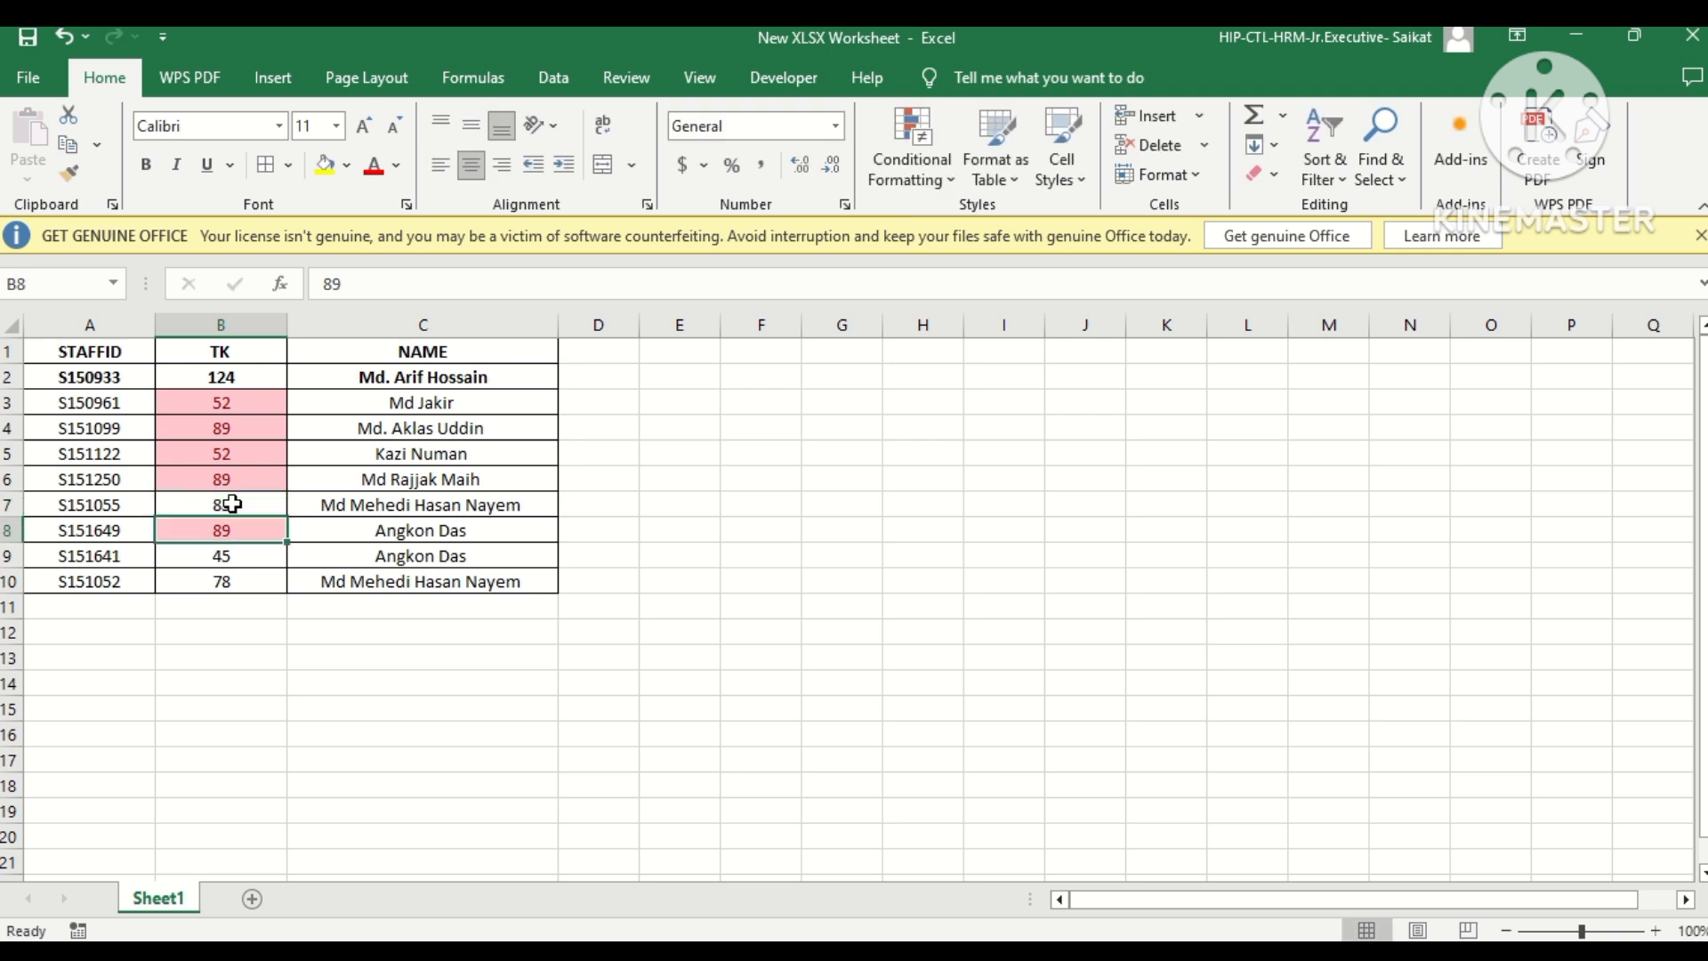
{"action": "type", "text": "78"}
{"action": "key", "text": "Up"}
{"action": "key", "text": "Up"}
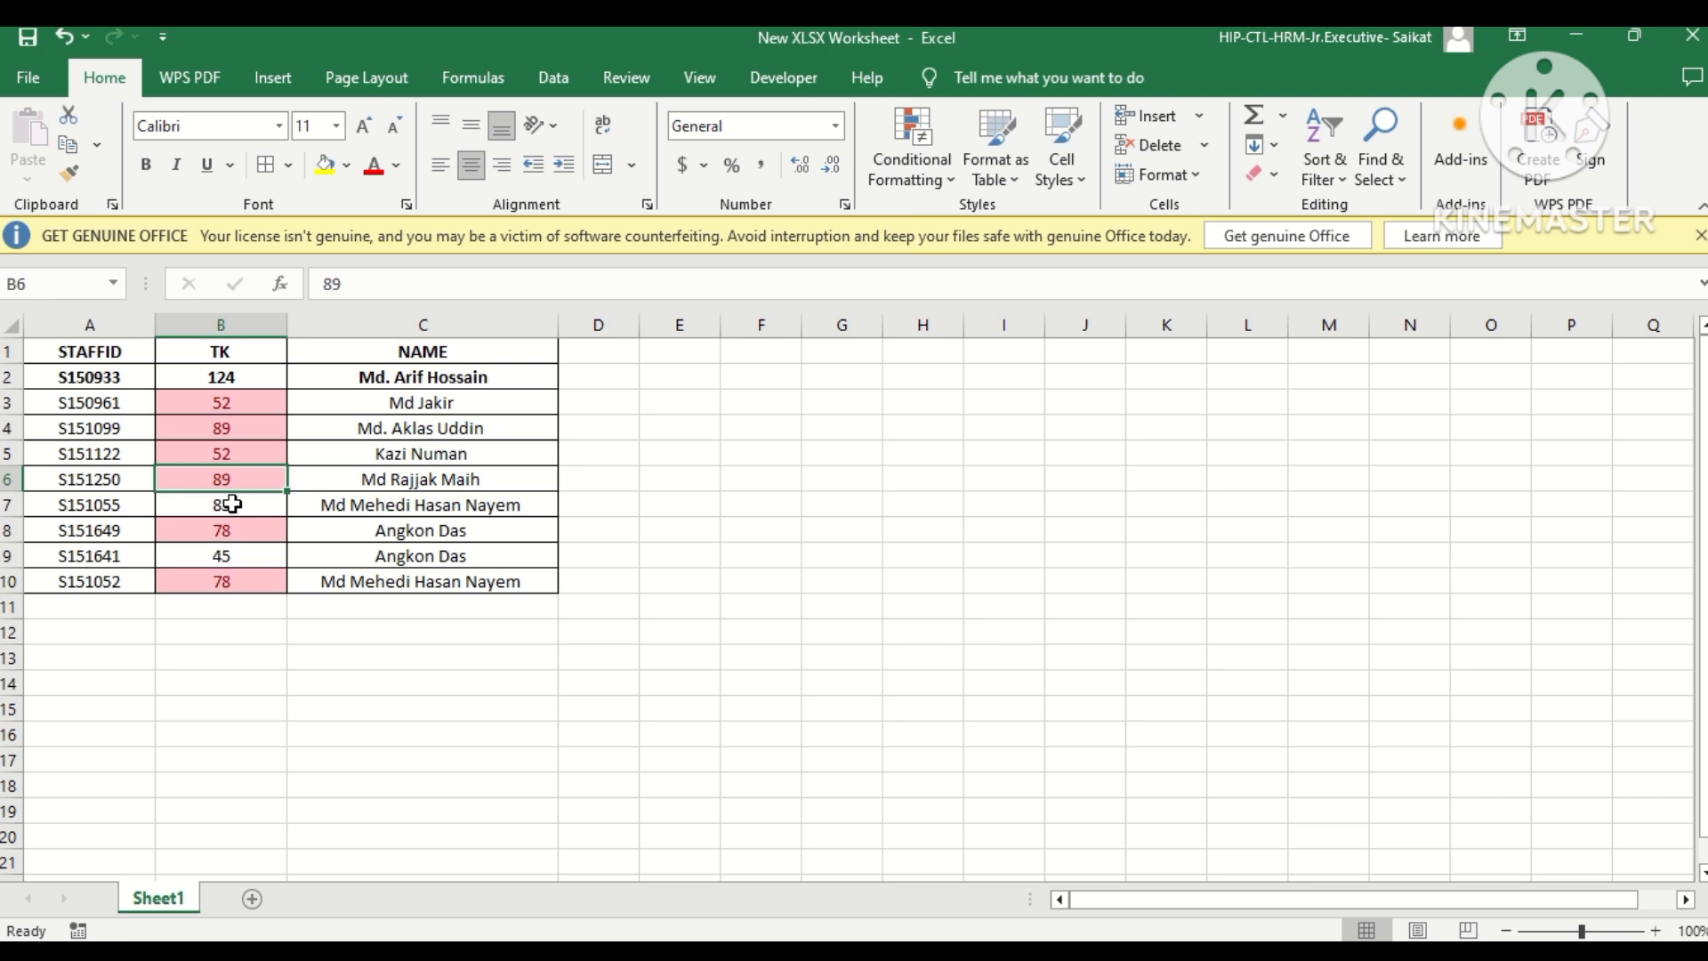
Change the TK amounts to 50 in B6 and 51 in B5.
{"action": "type", "text": "50"}
{"action": "key", "text": "Up"}
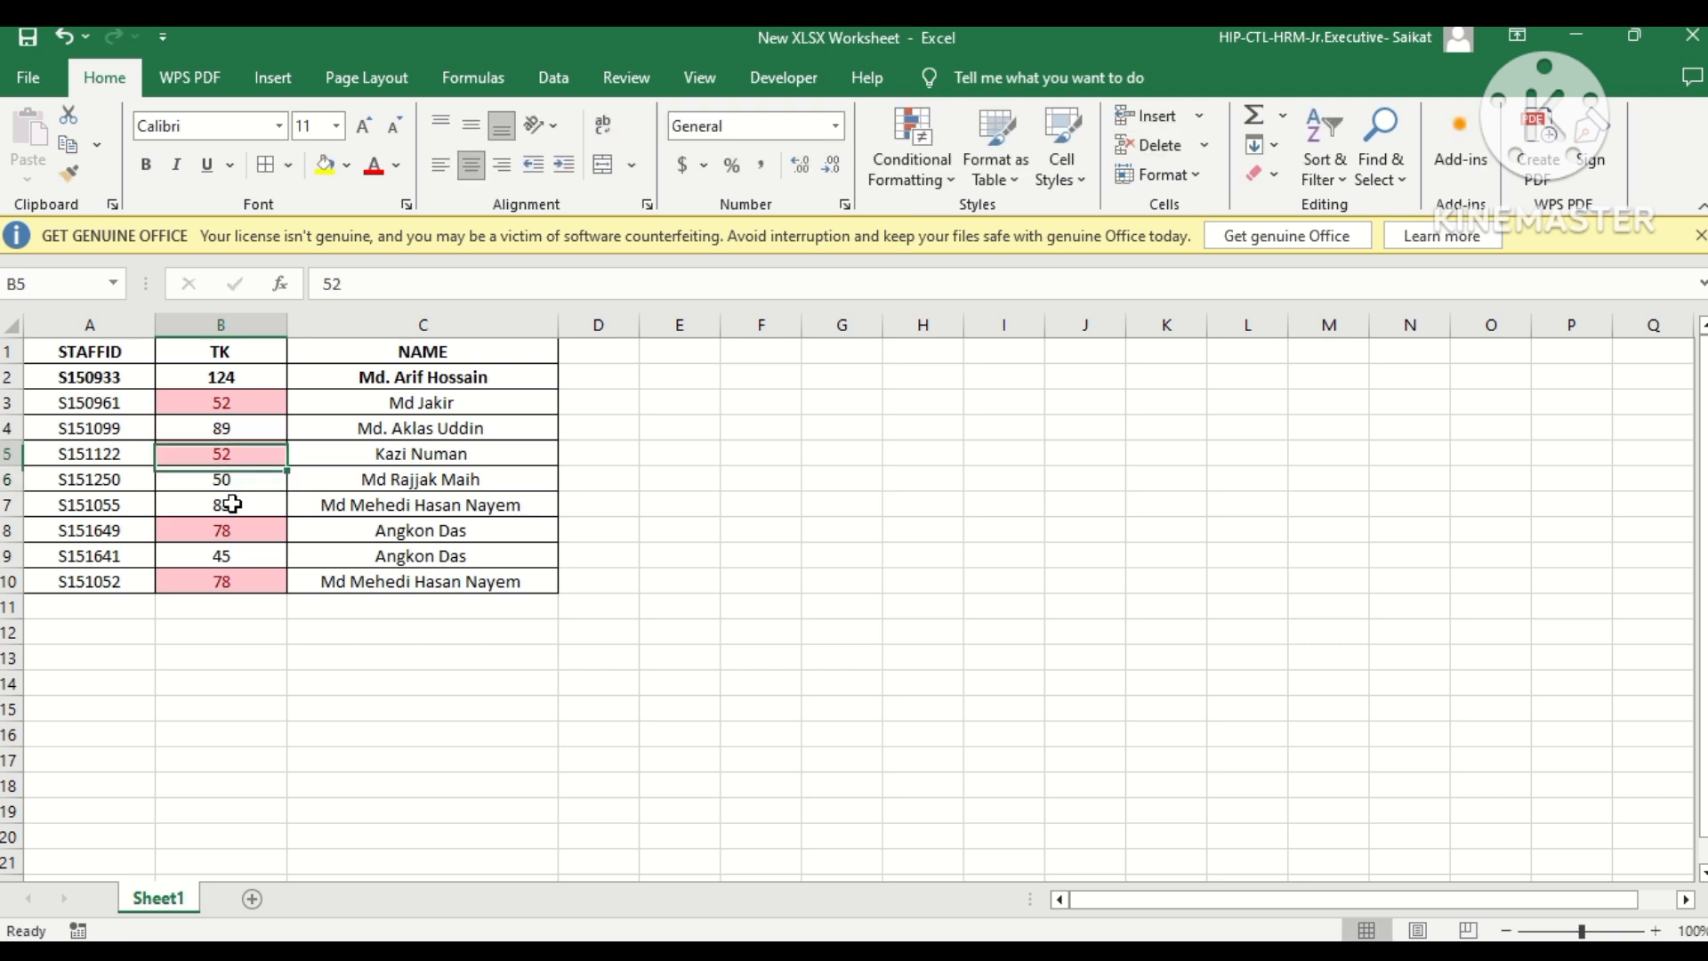
{"action": "type", "text": "51"}
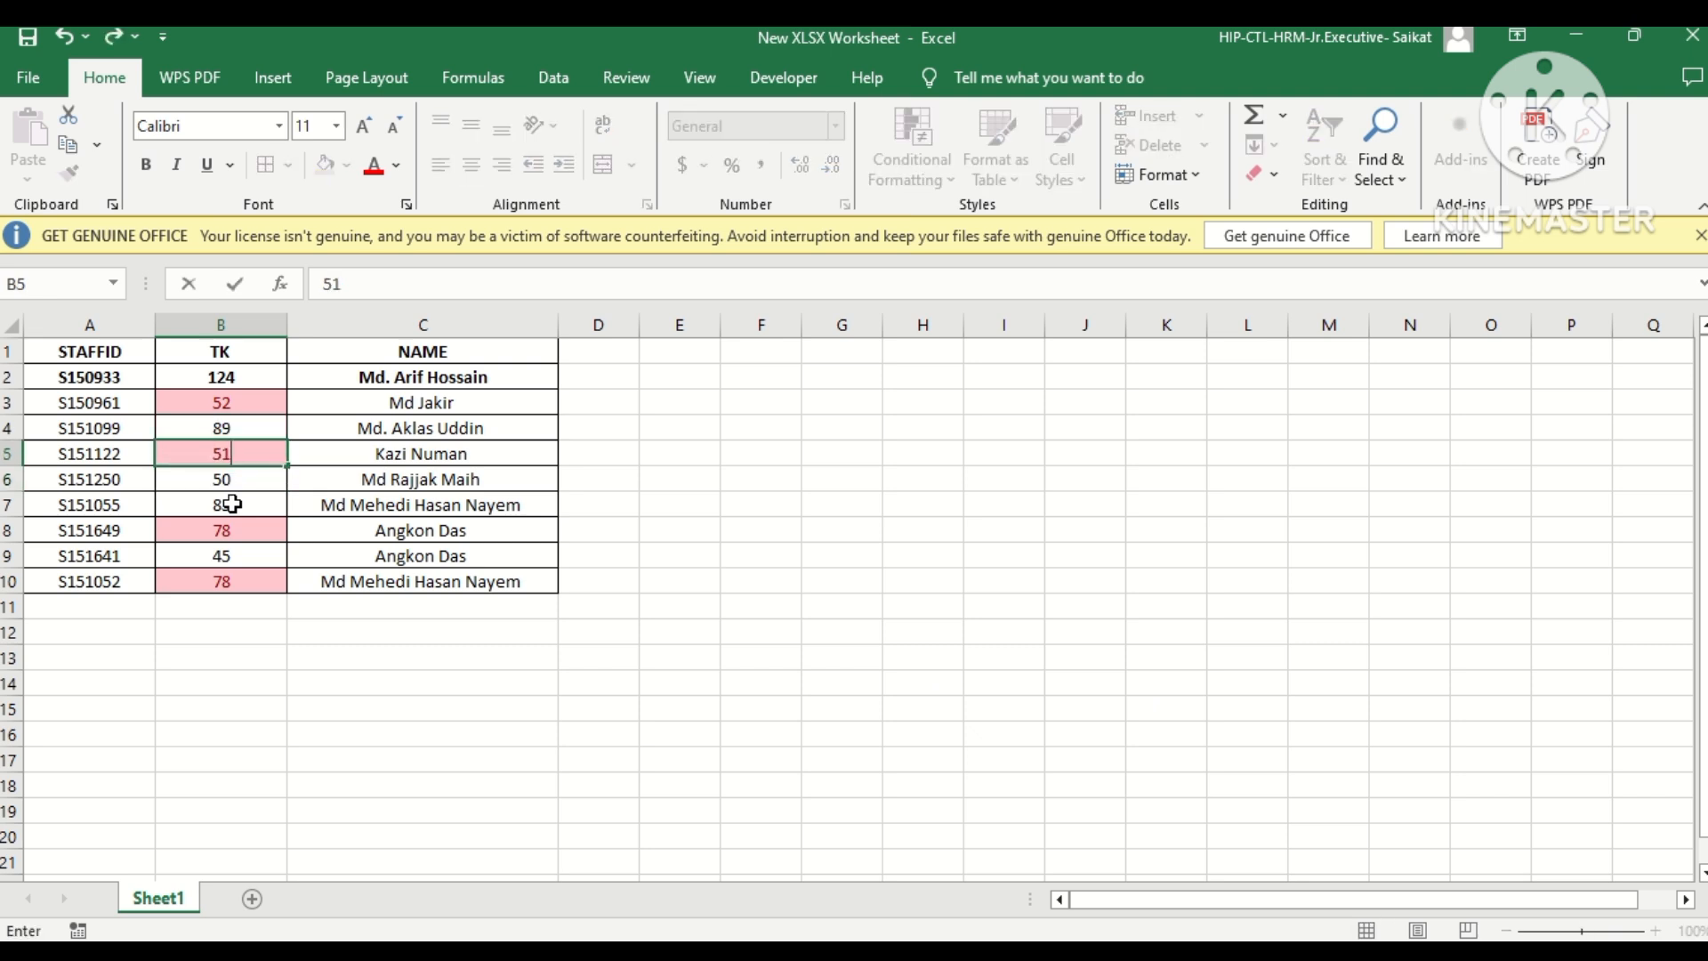
{"action": "key", "text": "Up"}
{"action": "key", "text": "Up"}
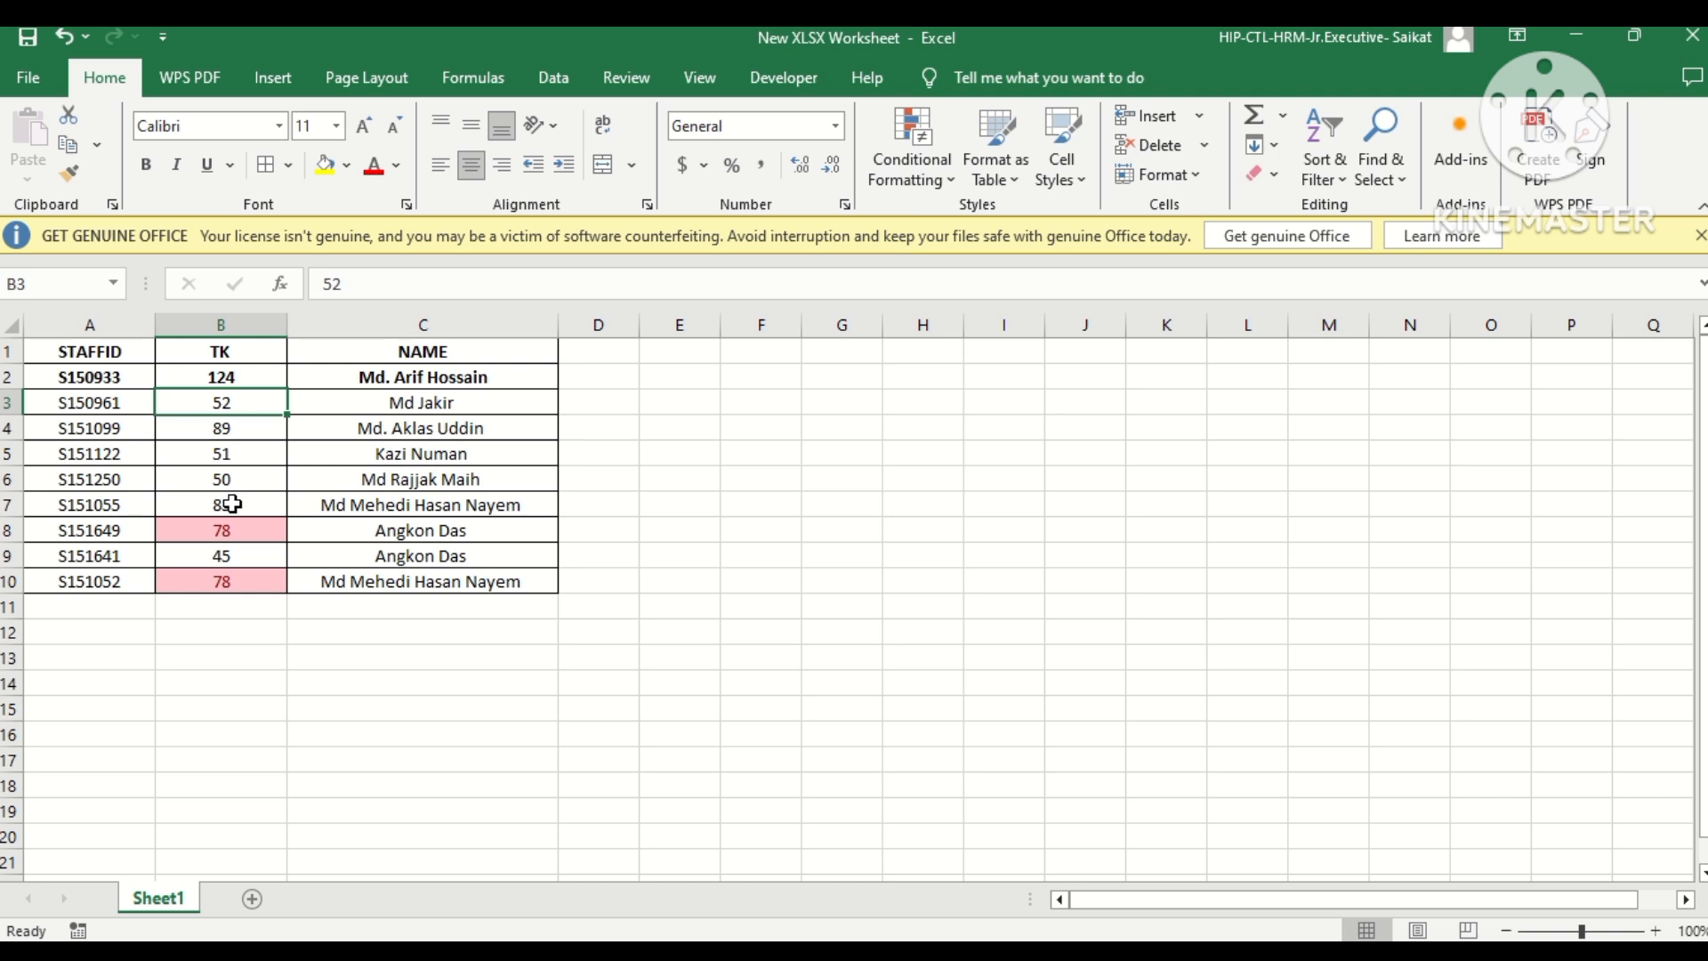
Change the TK amount in B8 to 77.
{"action": "key", "text": "Down"}
{"action": "key", "text": "Down"}
{"action": "key", "text": "Down"}
{"action": "key", "text": "Down"}
{"action": "key", "text": "Down"}
{"action": "key", "text": "F2"}
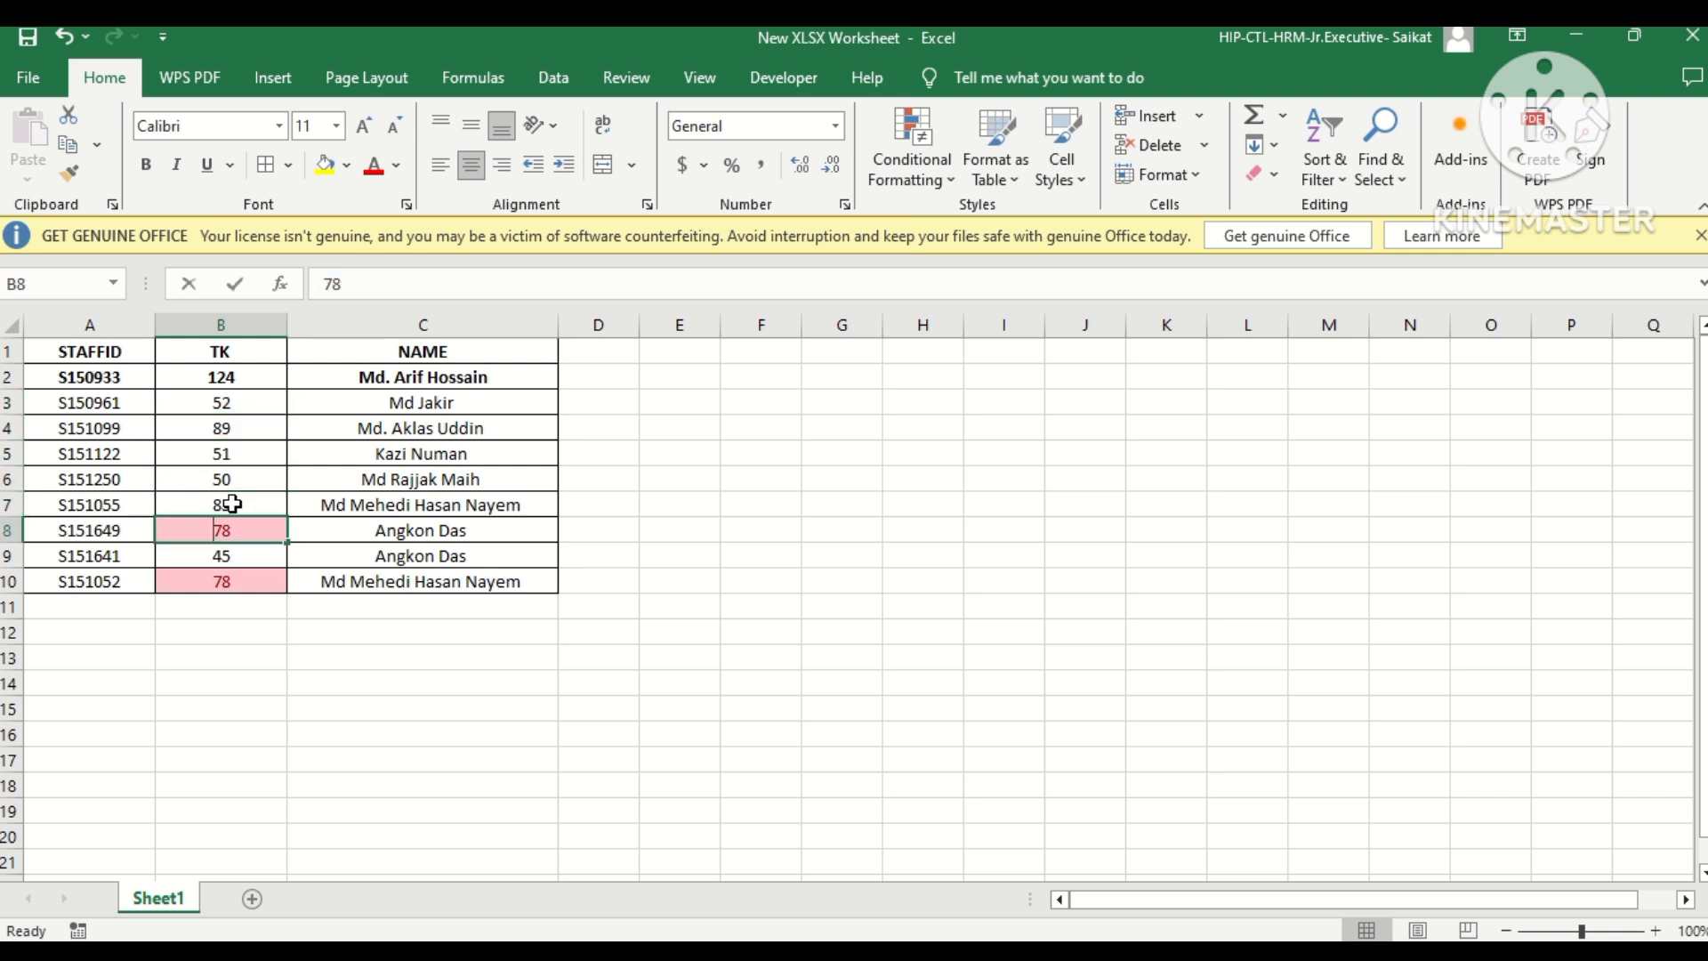
{"action": "key", "text": "BackSpace"}
{"action": "type", "text": "7"}
{"action": "key", "text": "Return"}
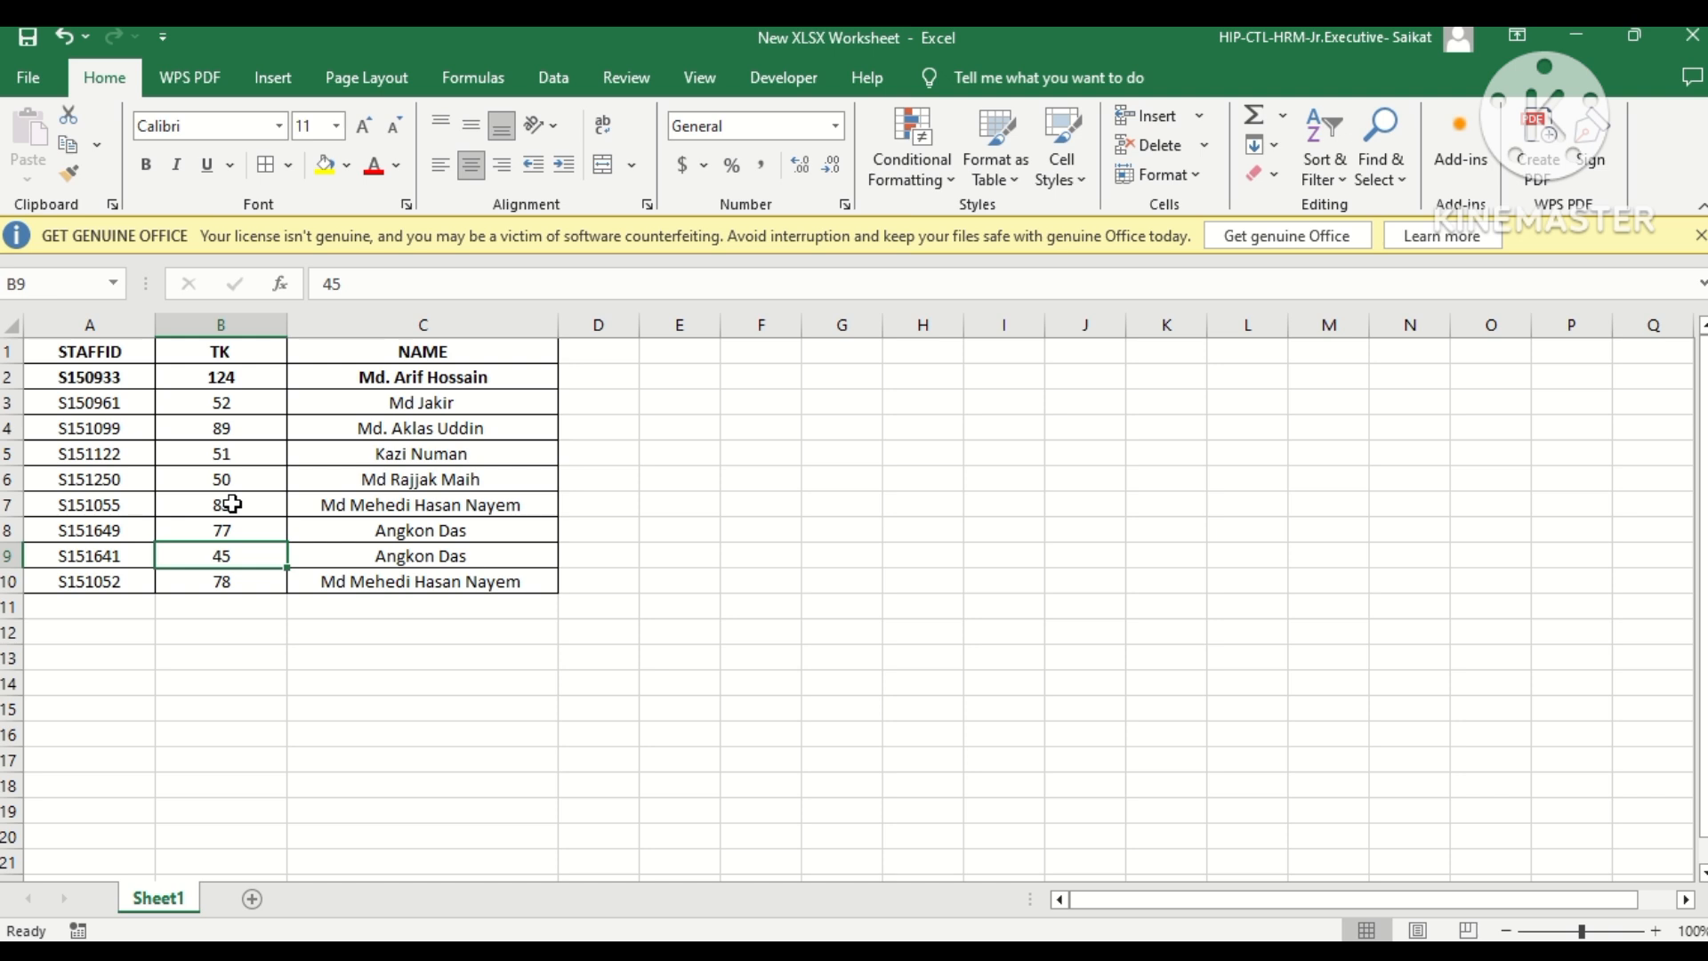
Turn on filtering for the staff table's header row.
{"action": "left_click", "coordinate": [225, 450]}
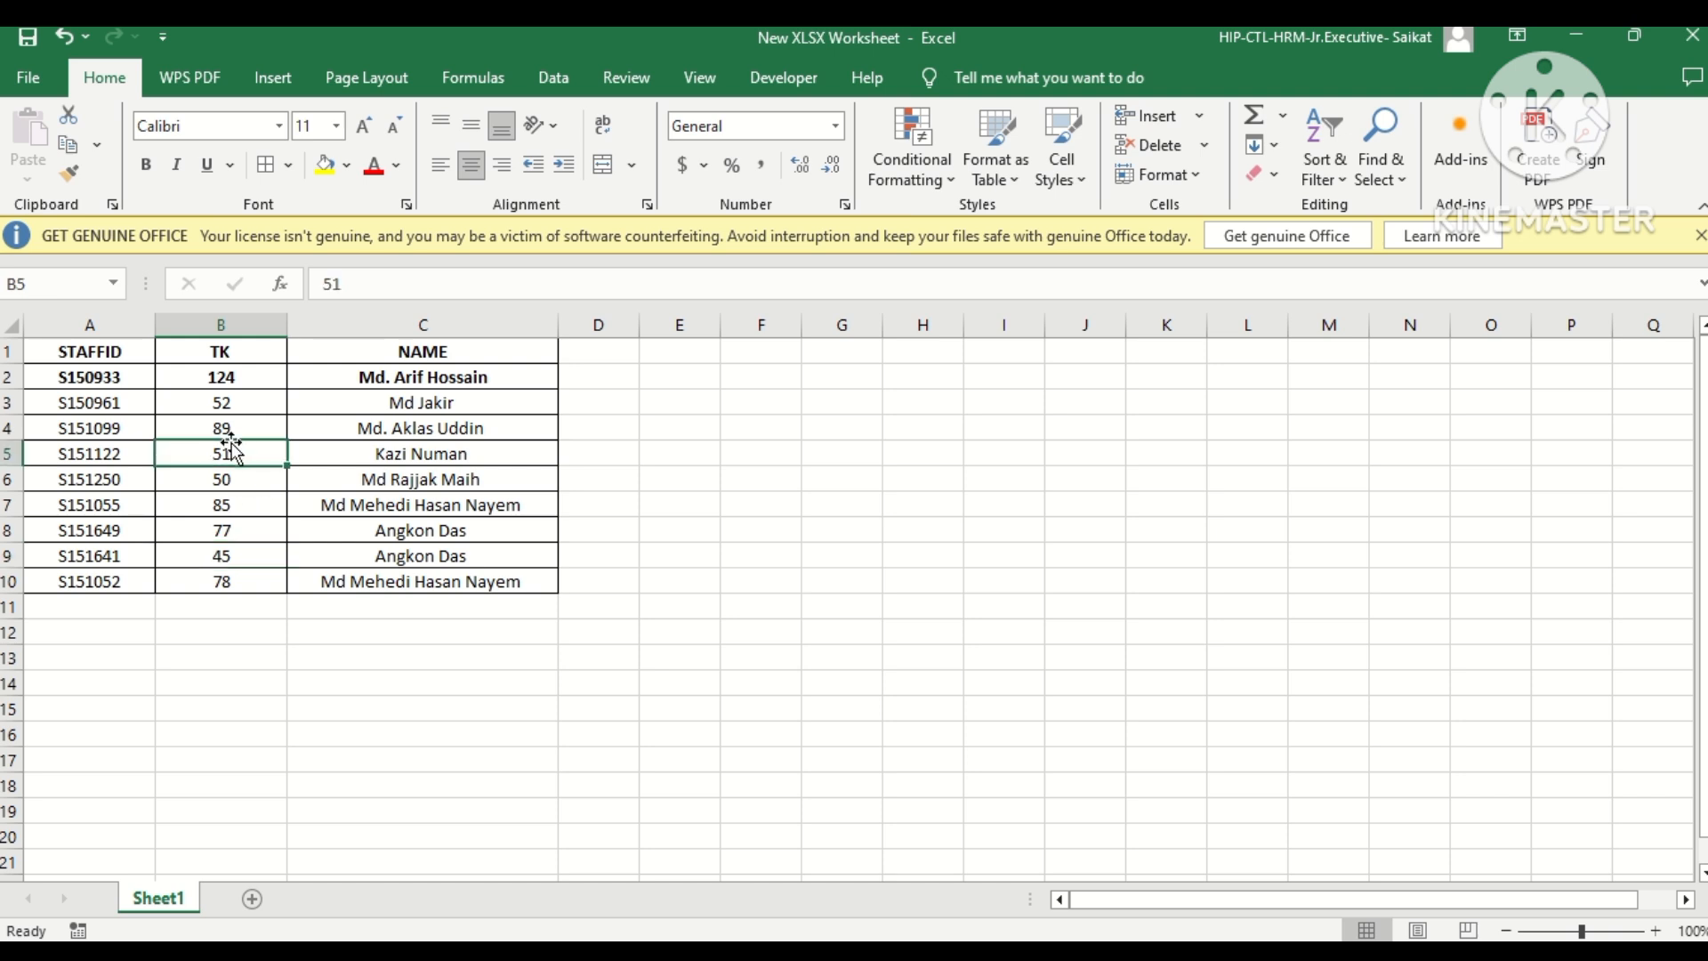
{"action": "left_click", "coordinate": [170, 361]}
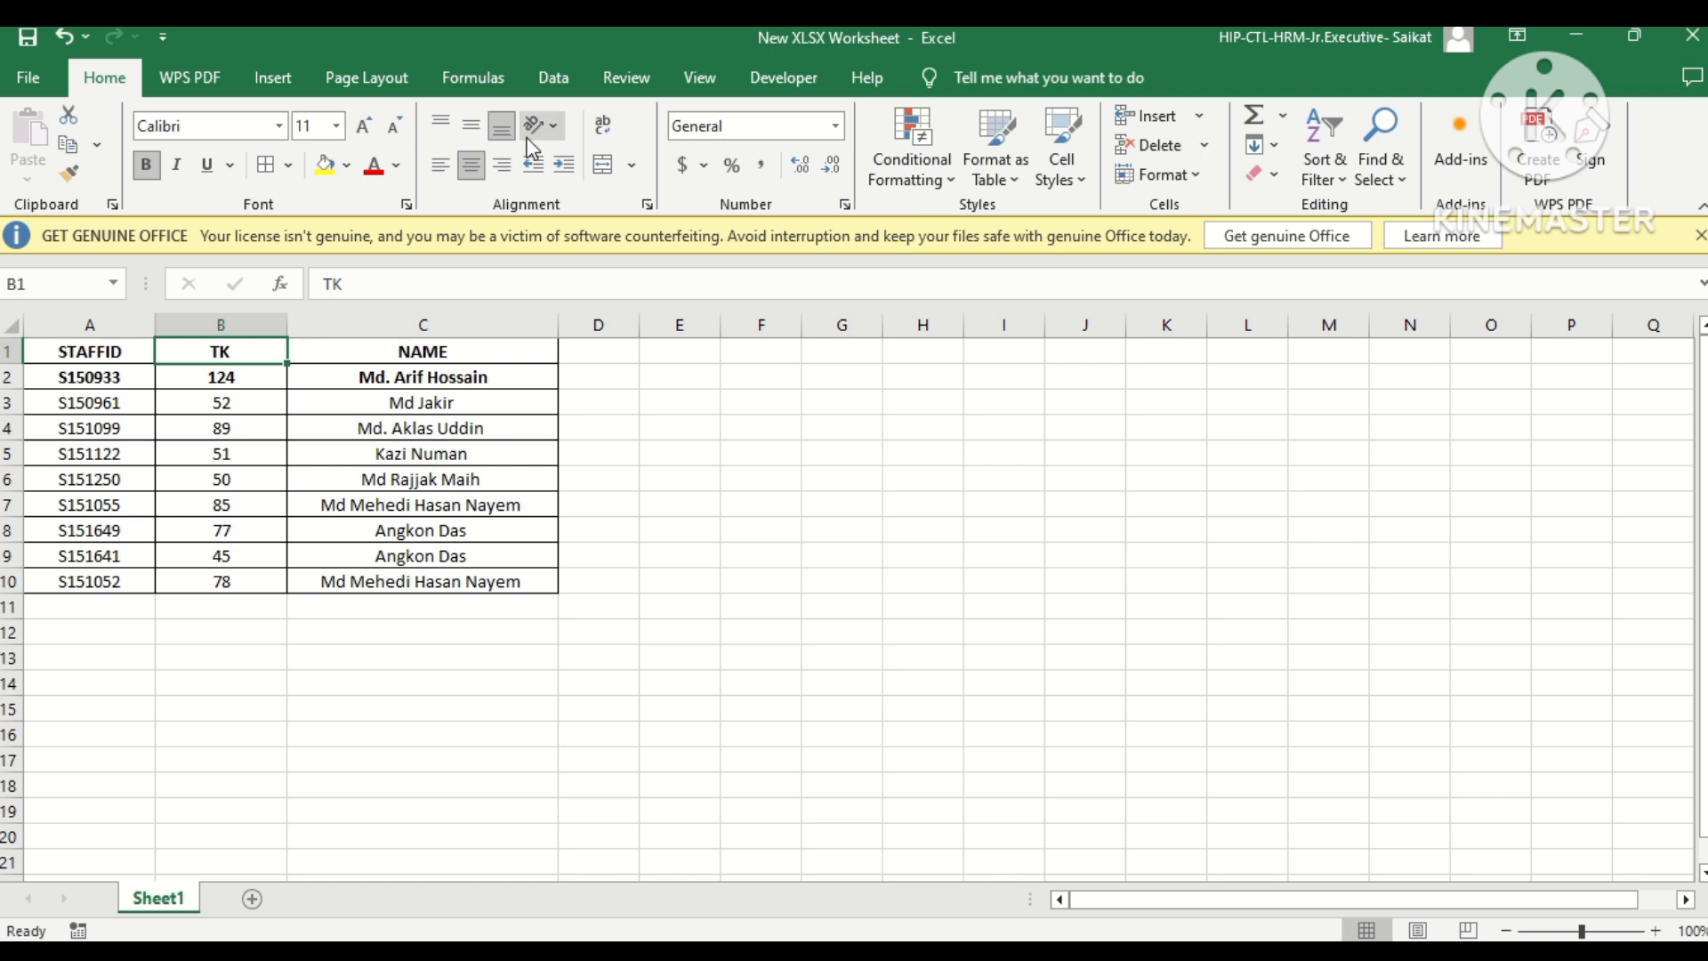
{"action": "left_click", "coordinate": [555, 80]}
{"action": "left_click", "coordinate": [900, 168]}
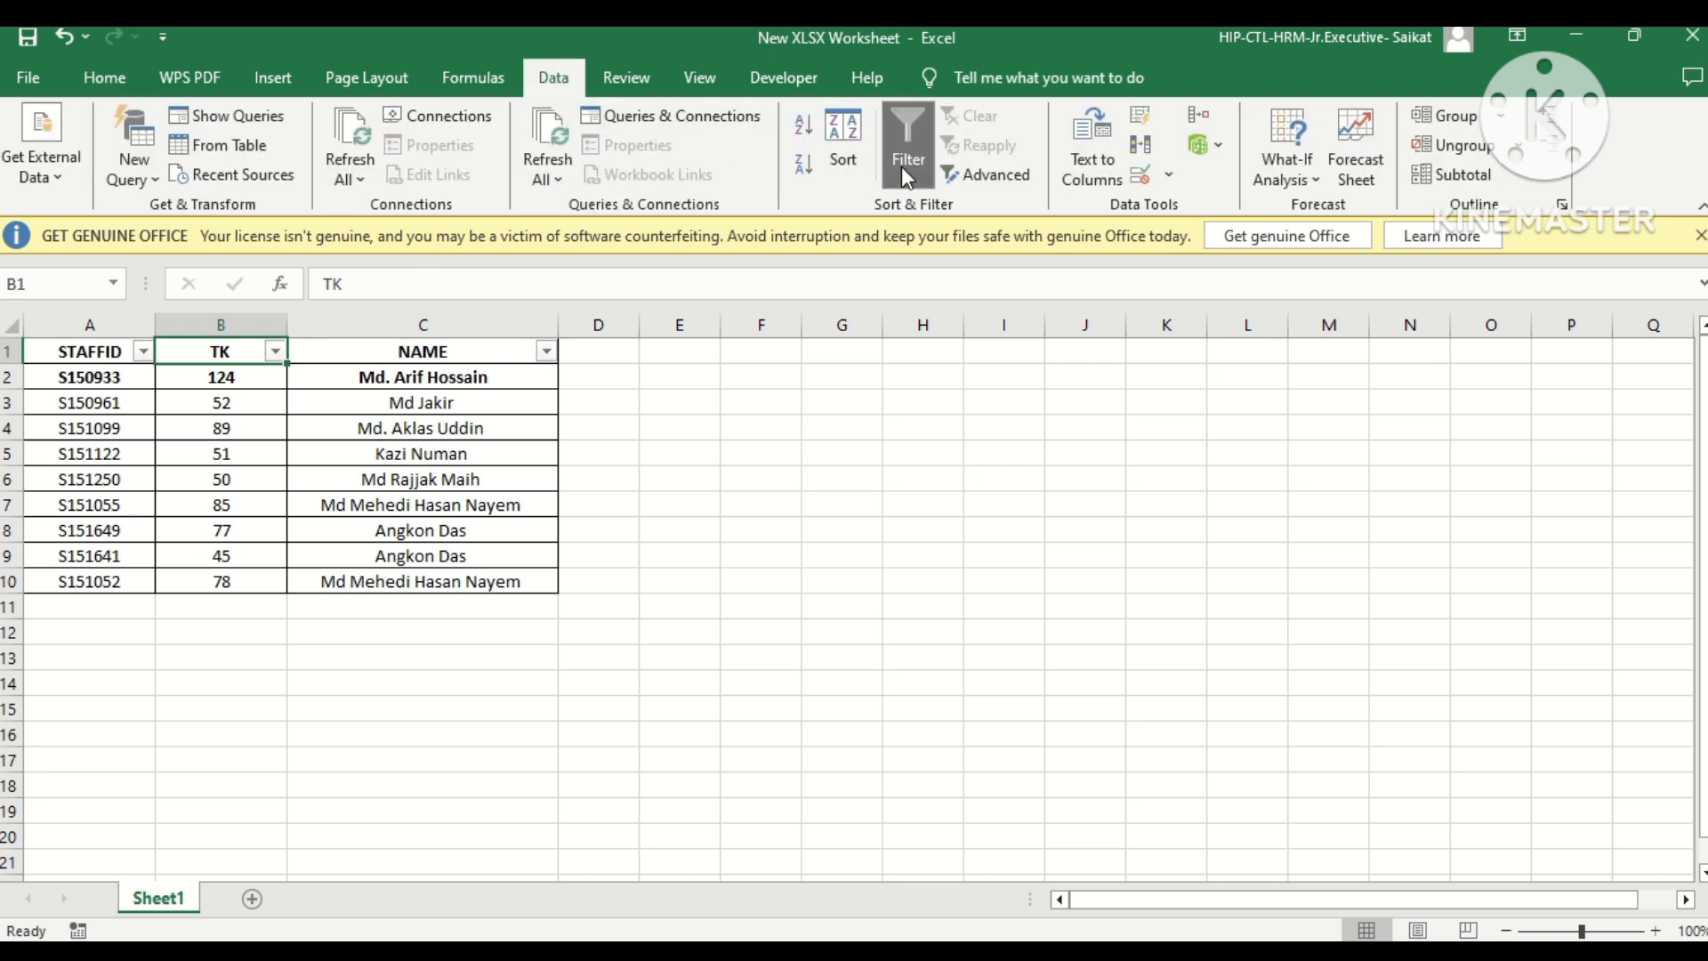
{"action": "left_click", "coordinate": [674, 486]}
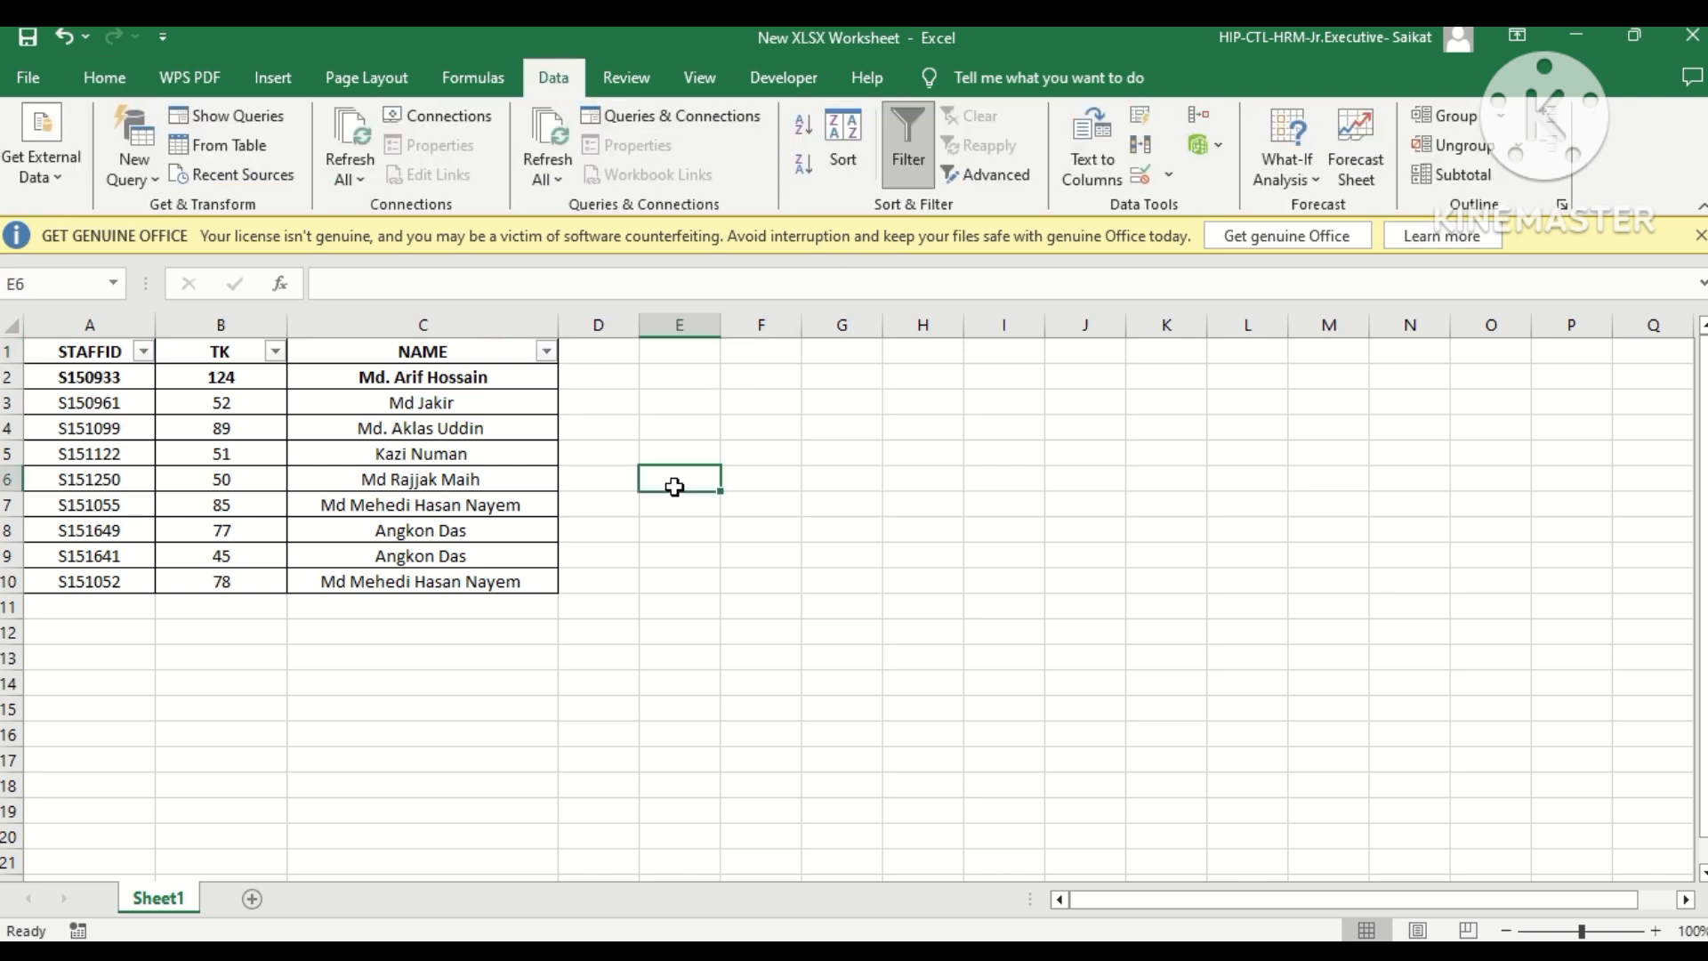
Filter the TK column to show only the amount 45.
{"action": "left_click", "coordinate": [277, 353]}
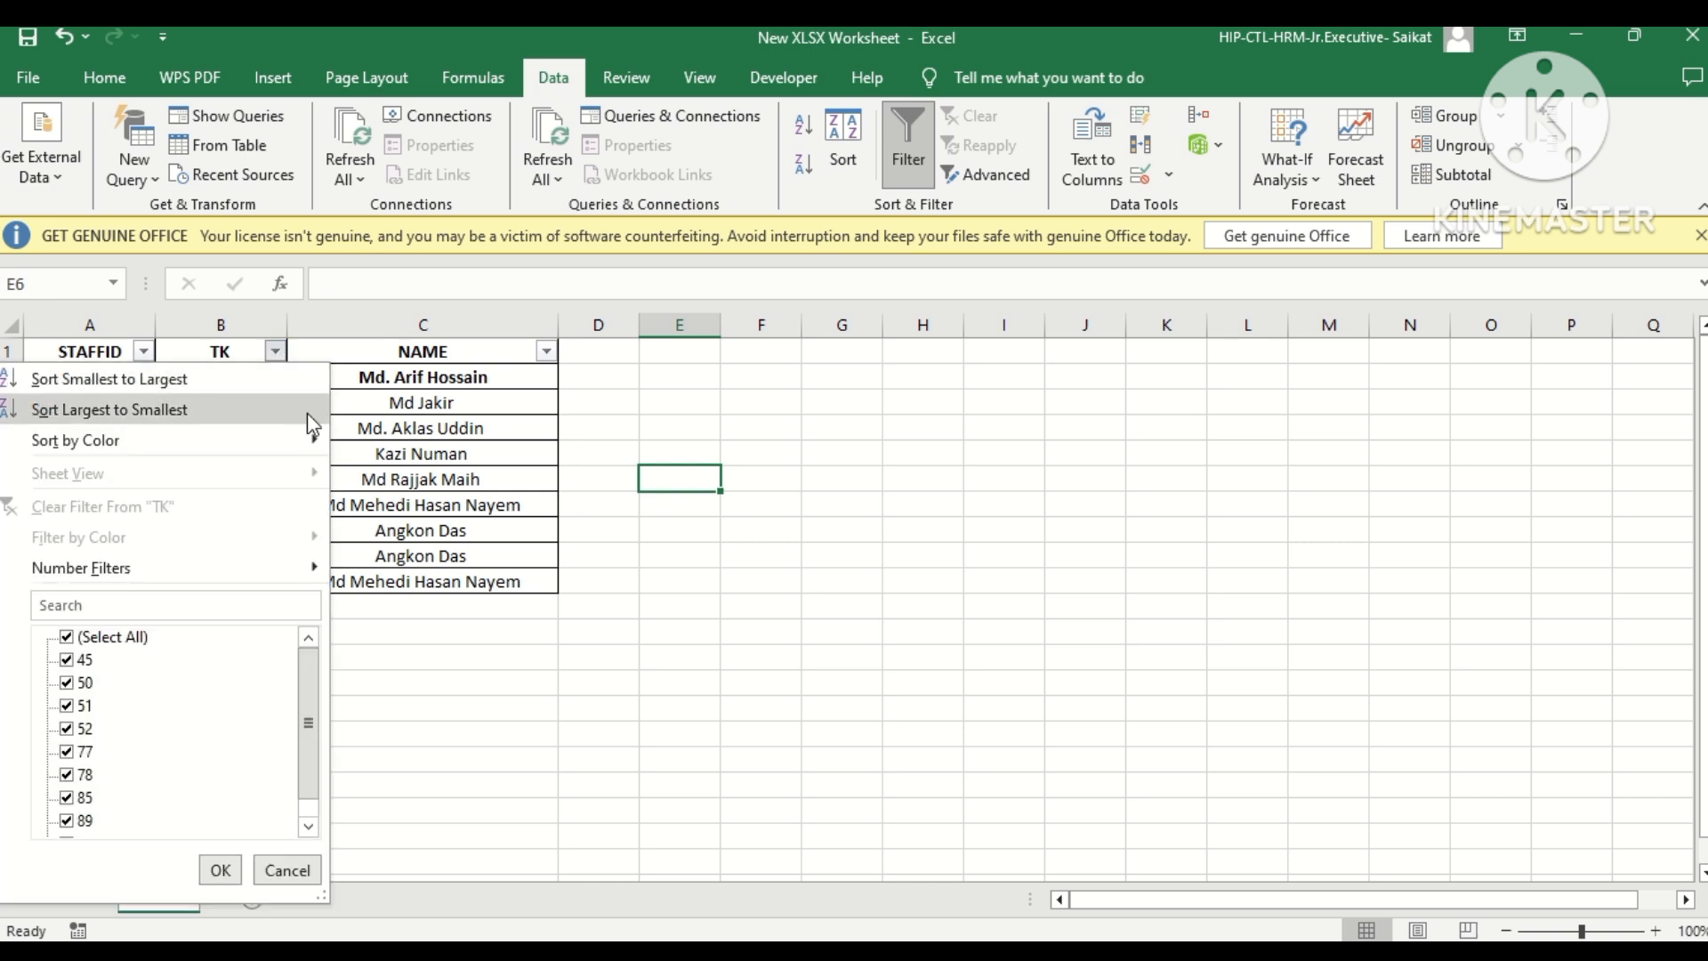
{"action": "left_click", "coordinate": [98, 637]}
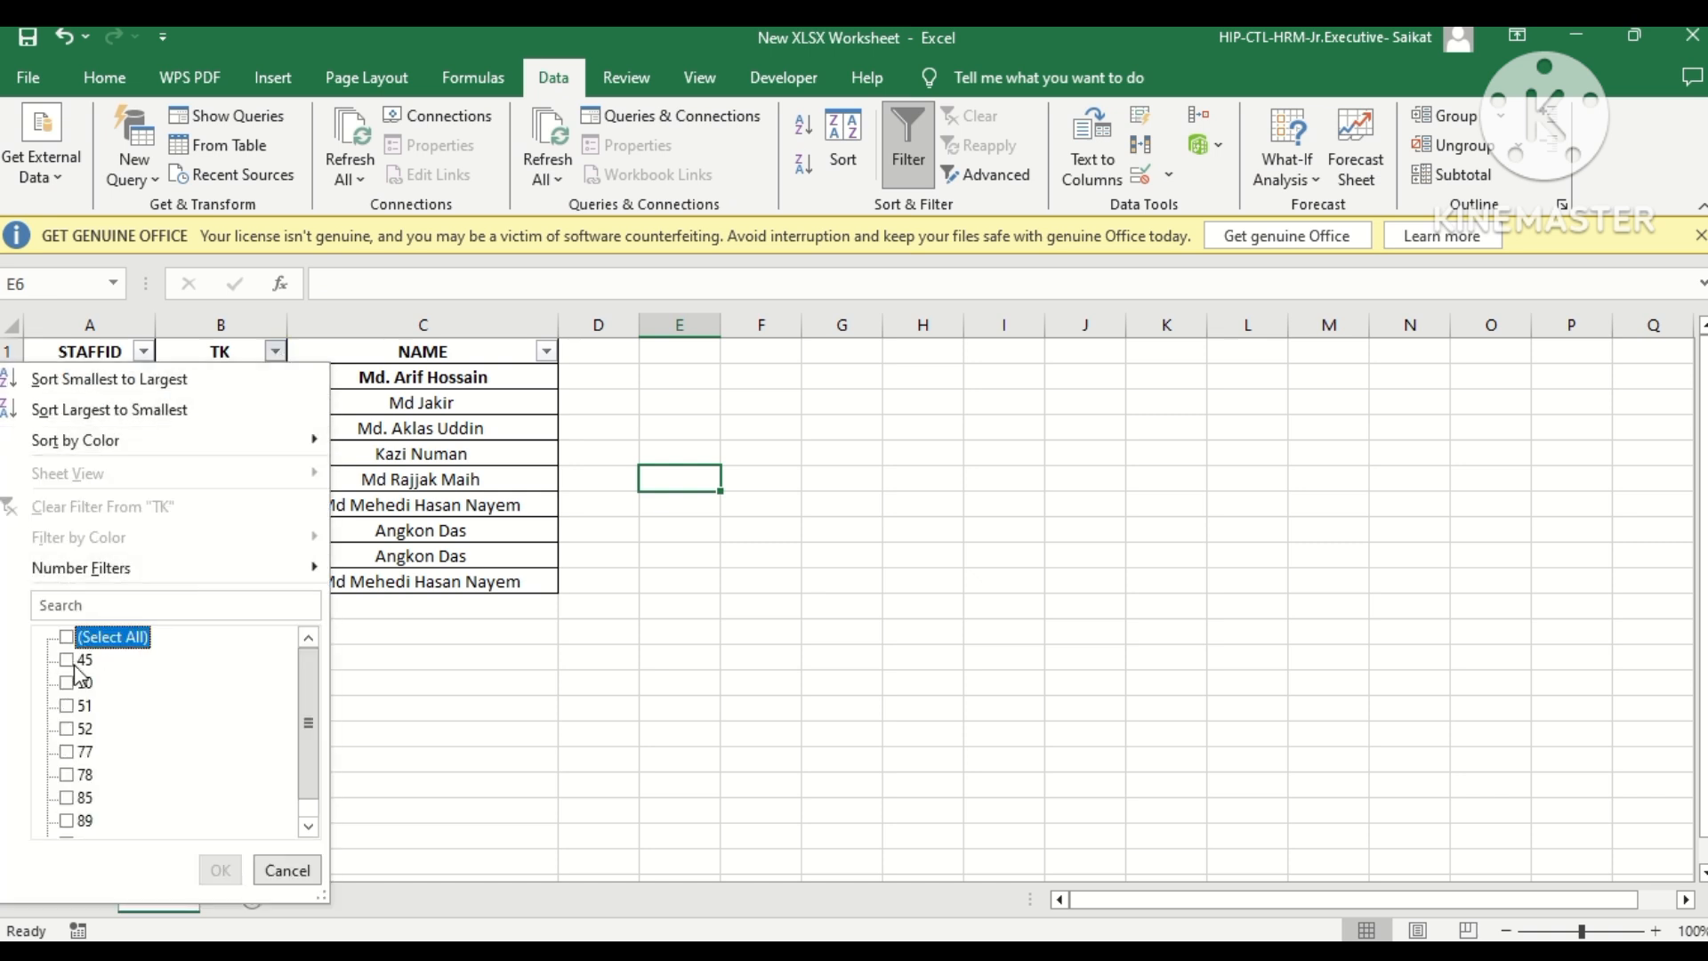
{"action": "left_click", "coordinate": [67, 660]}
{"action": "left_click", "coordinate": [221, 871]}
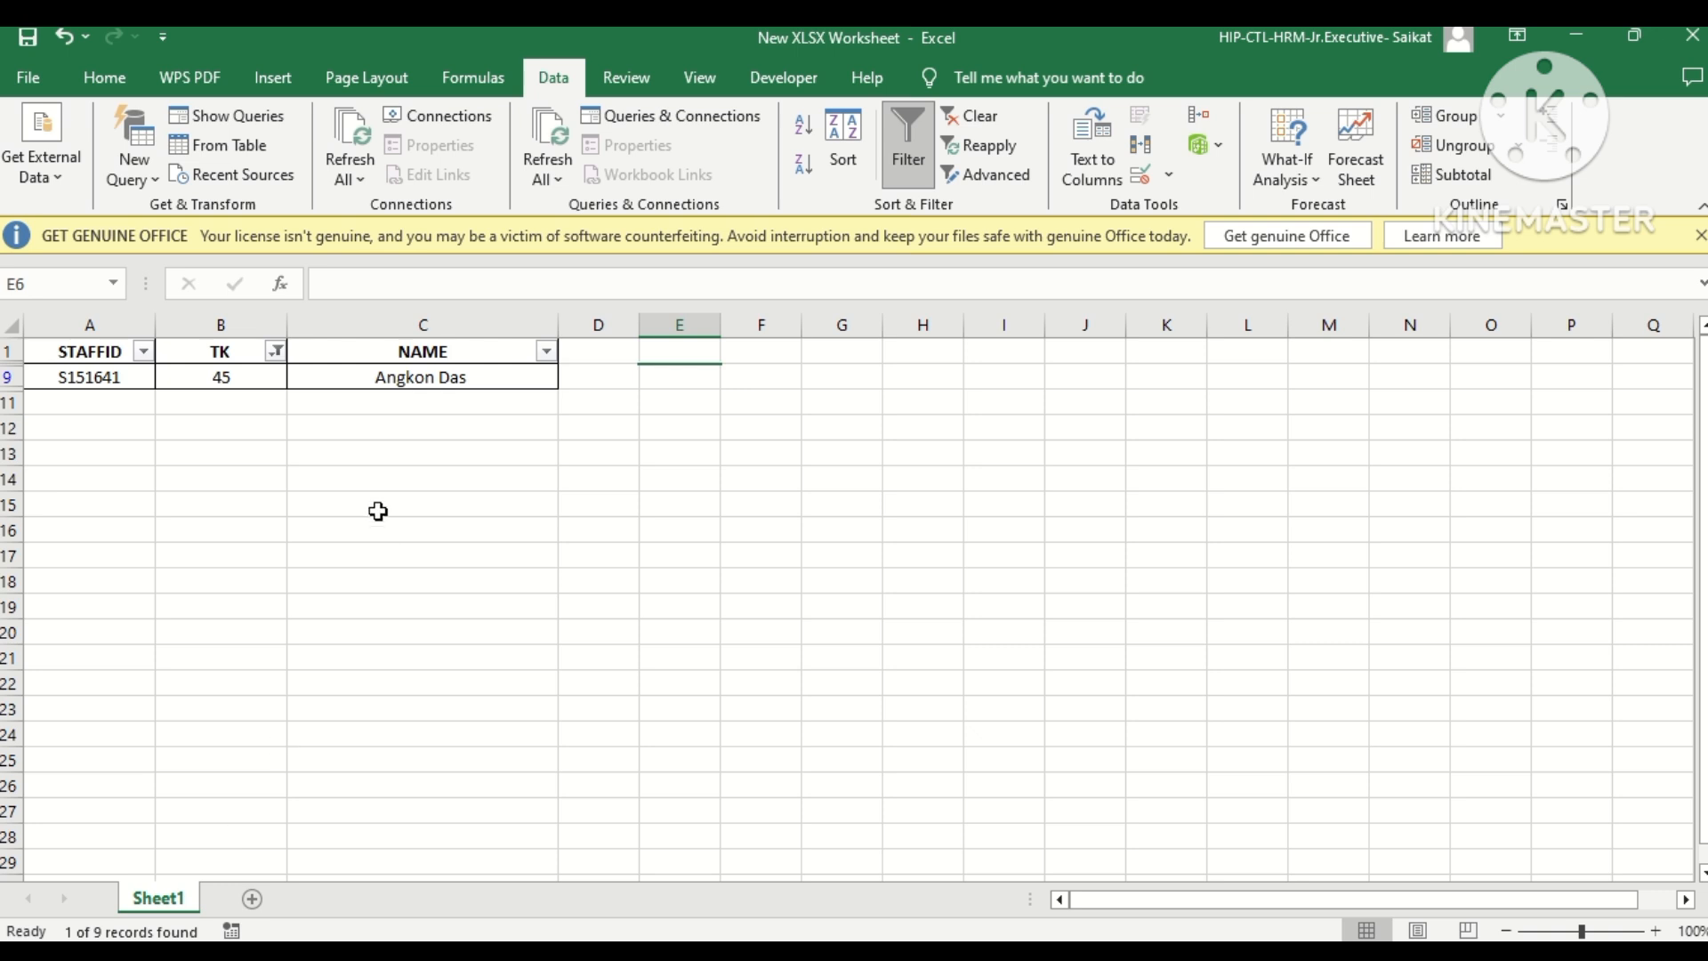
Change the TK column filter to show only the amount 50.
{"action": "left_click", "coordinate": [276, 352]}
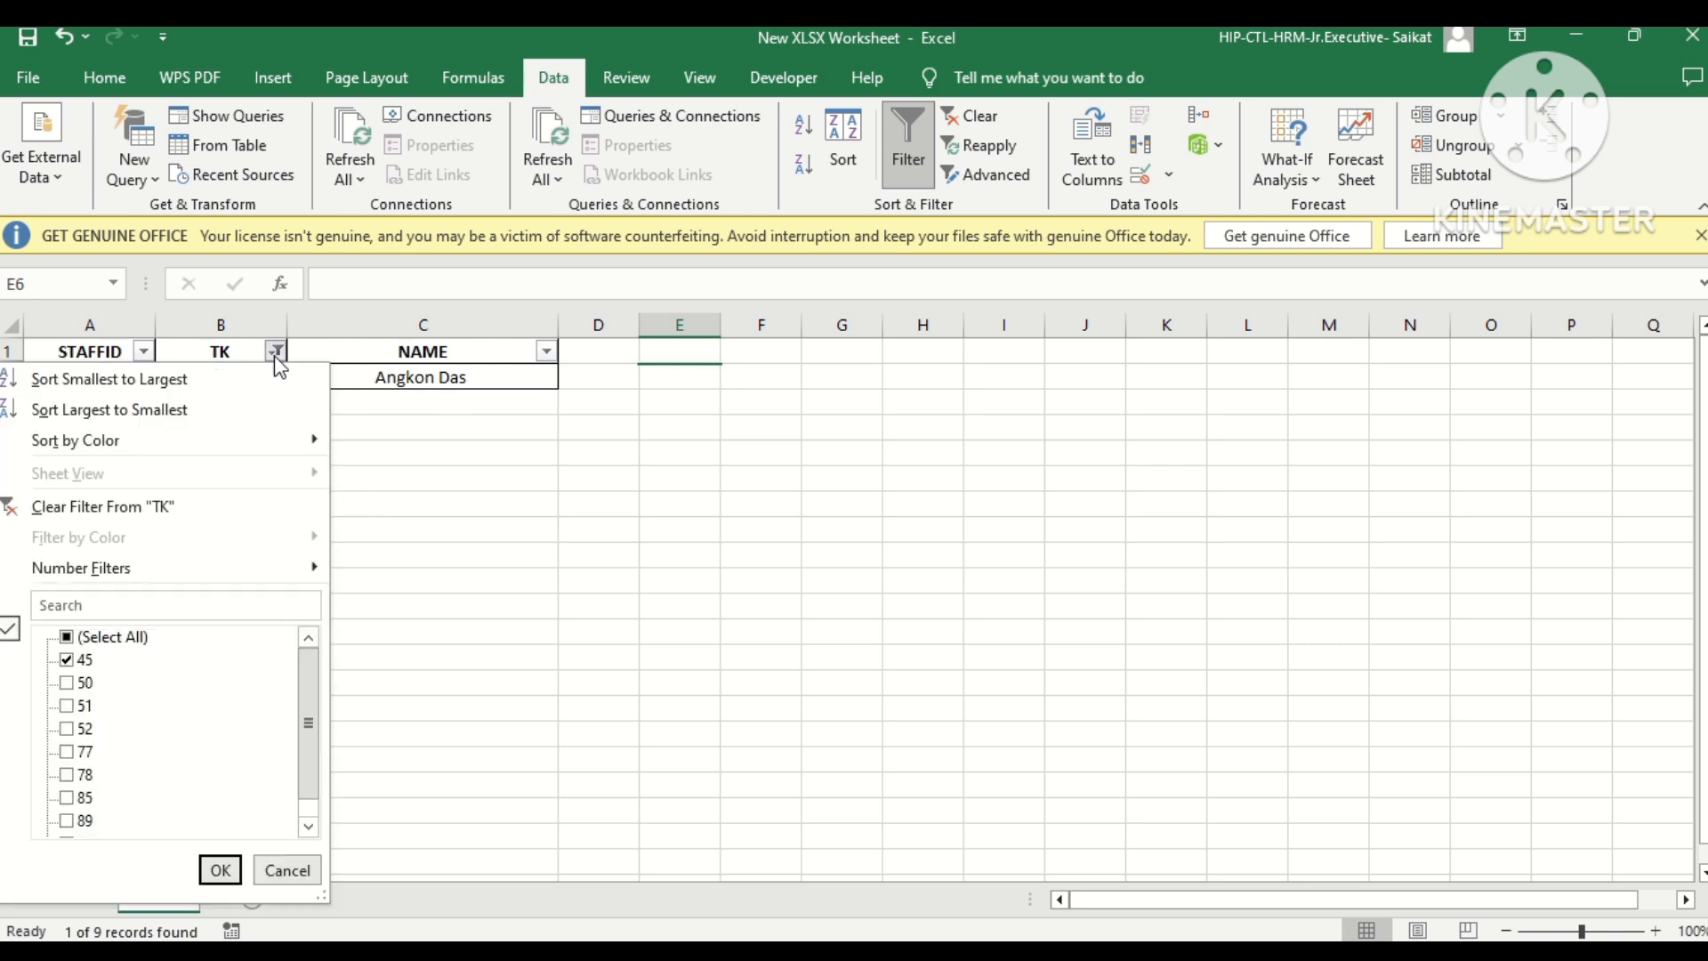
{"action": "left_click", "coordinate": [68, 660]}
{"action": "left_click", "coordinate": [84, 682]}
{"action": "left_click", "coordinate": [218, 870]}
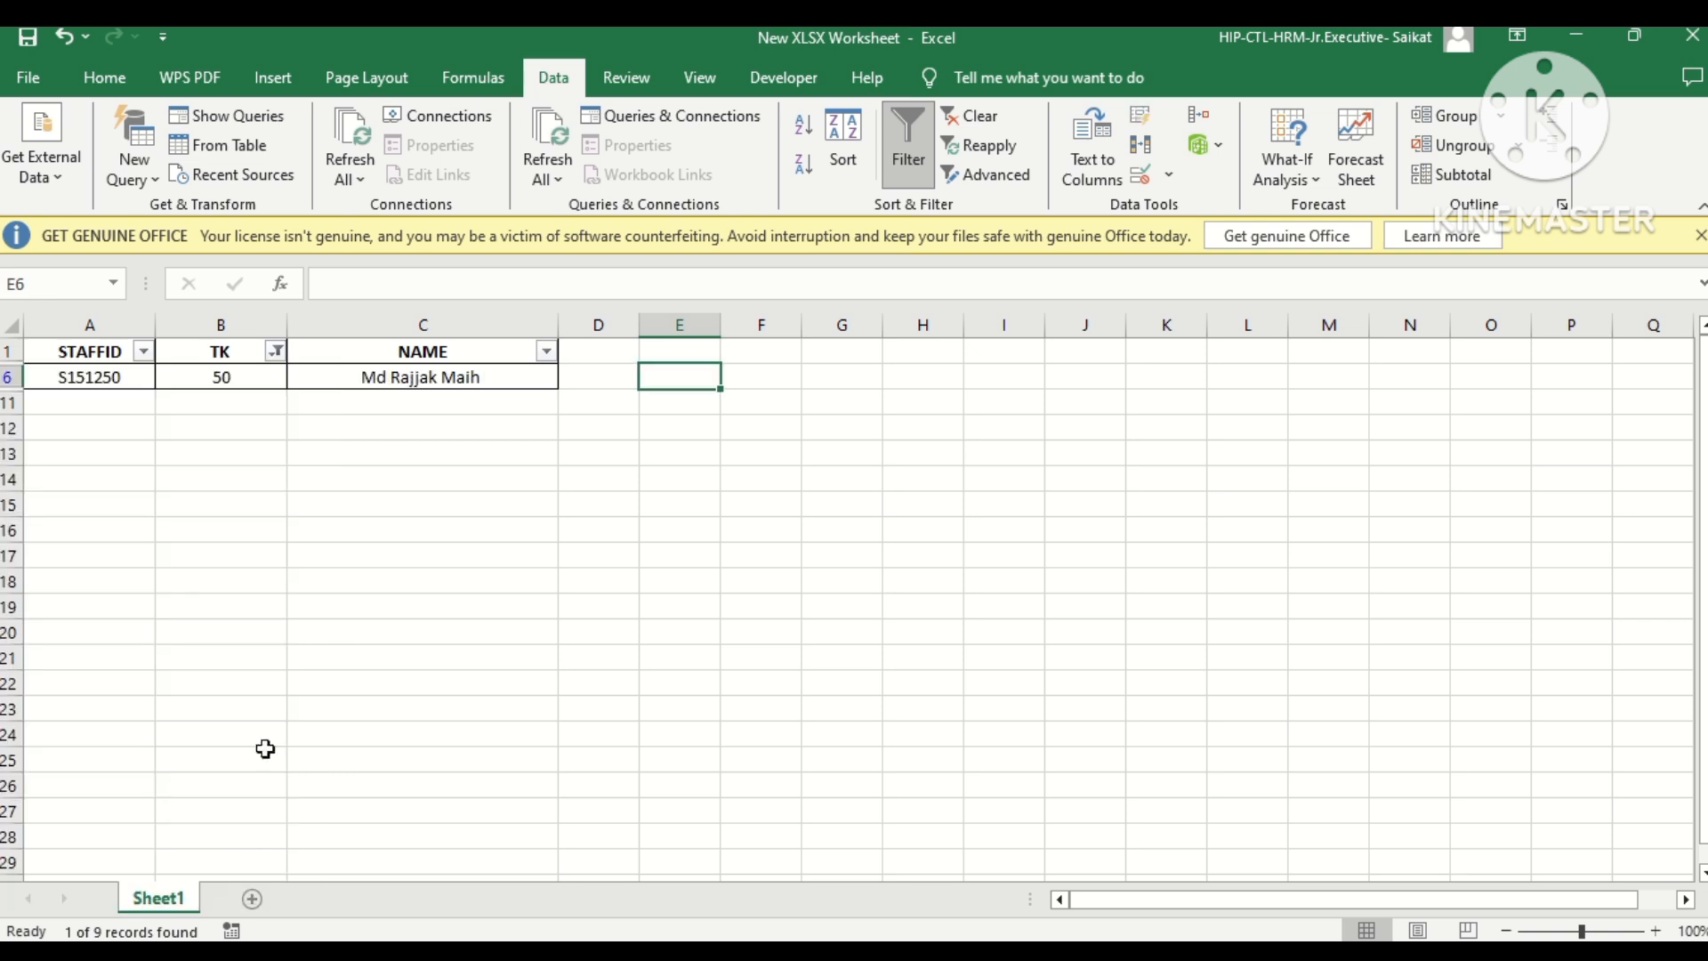
{"action": "left_click", "coordinate": [281, 354]}
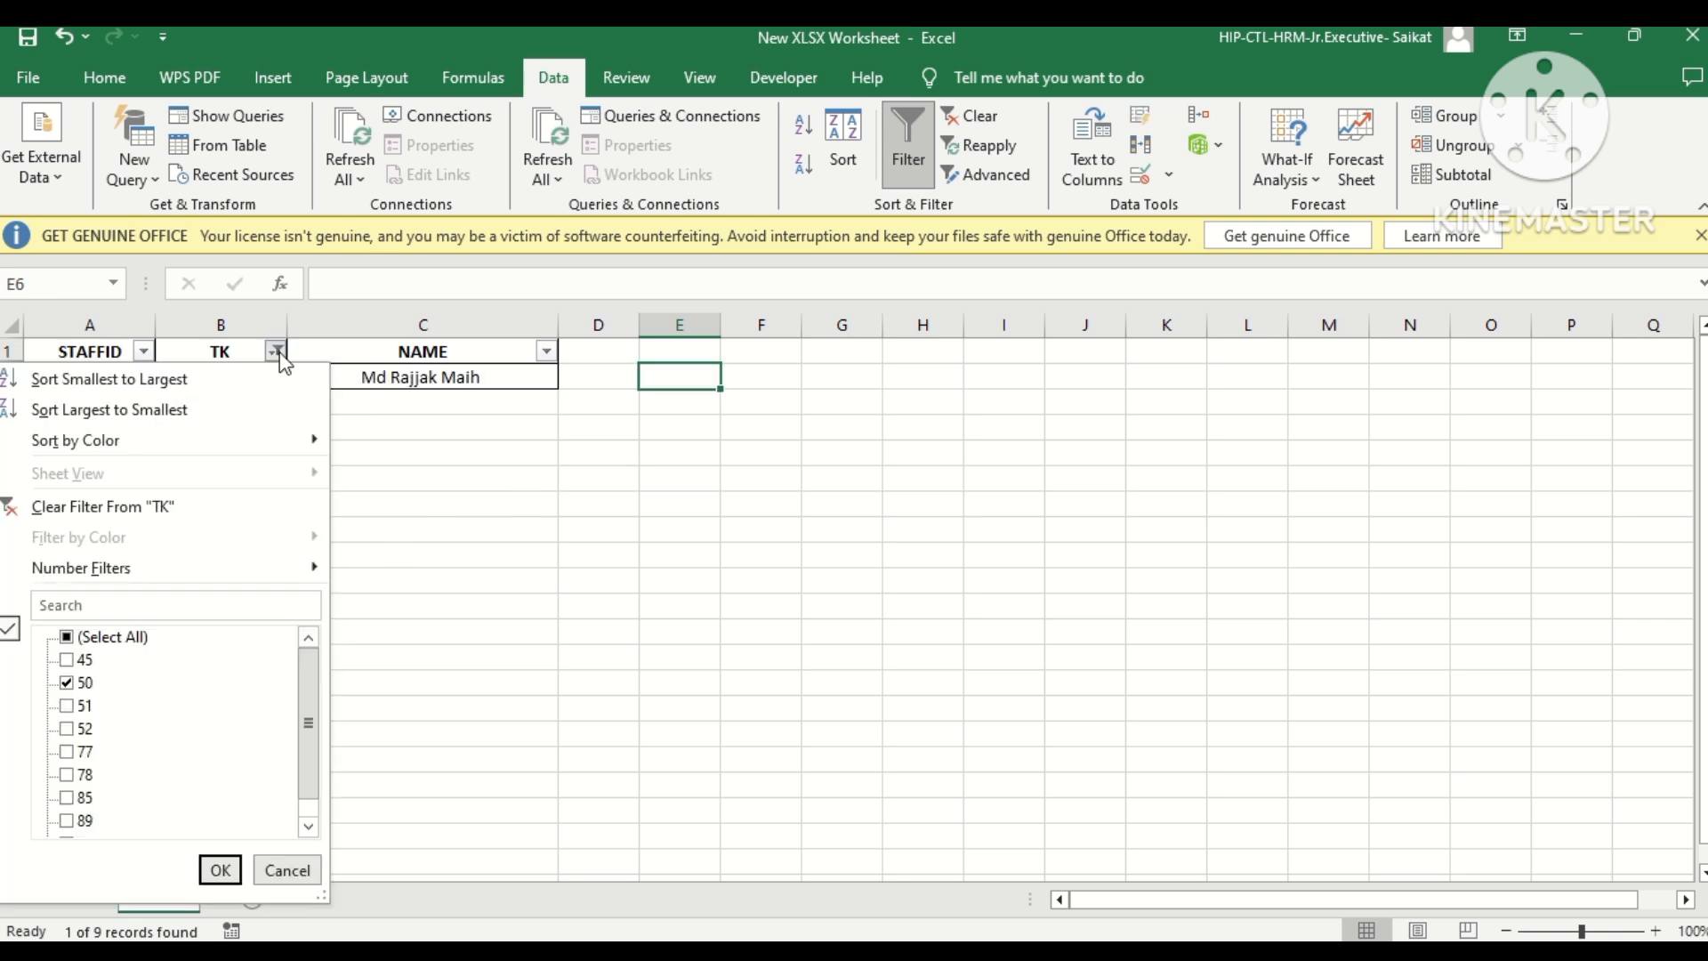
{"action": "left_click", "coordinate": [731, 504]}
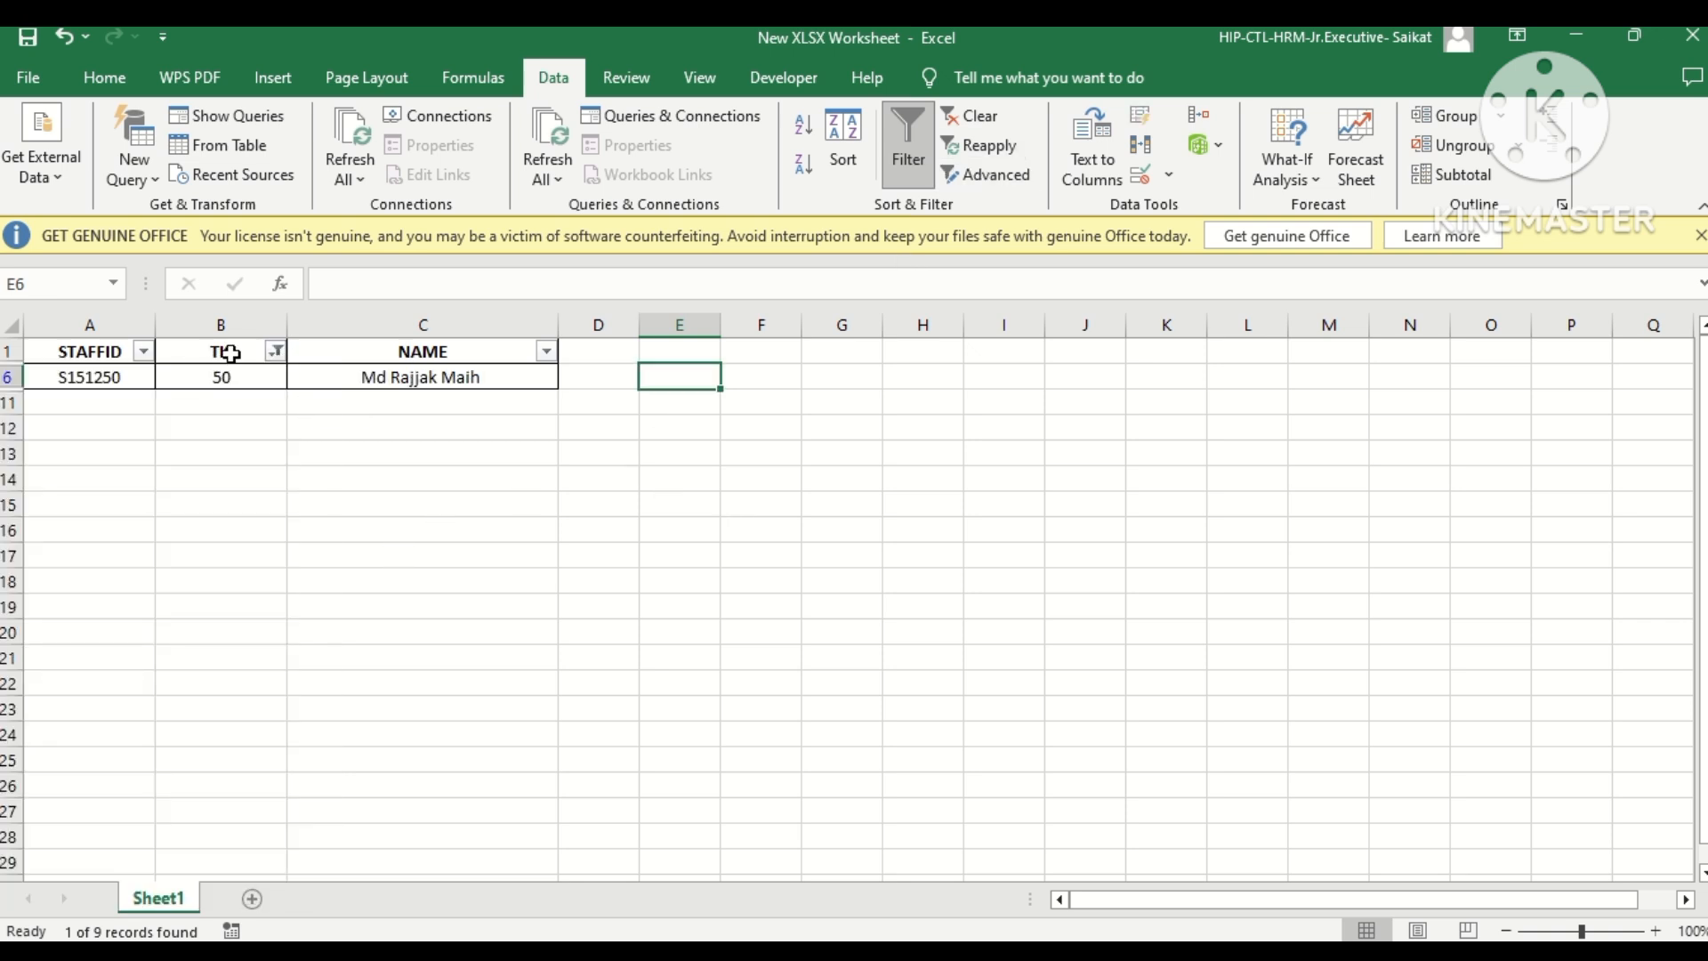
Turn off filtering for the staff table.
{"action": "left_click", "coordinate": [228, 352]}
{"action": "left_click", "coordinate": [907, 147]}
{"action": "left_click", "coordinate": [672, 453]}
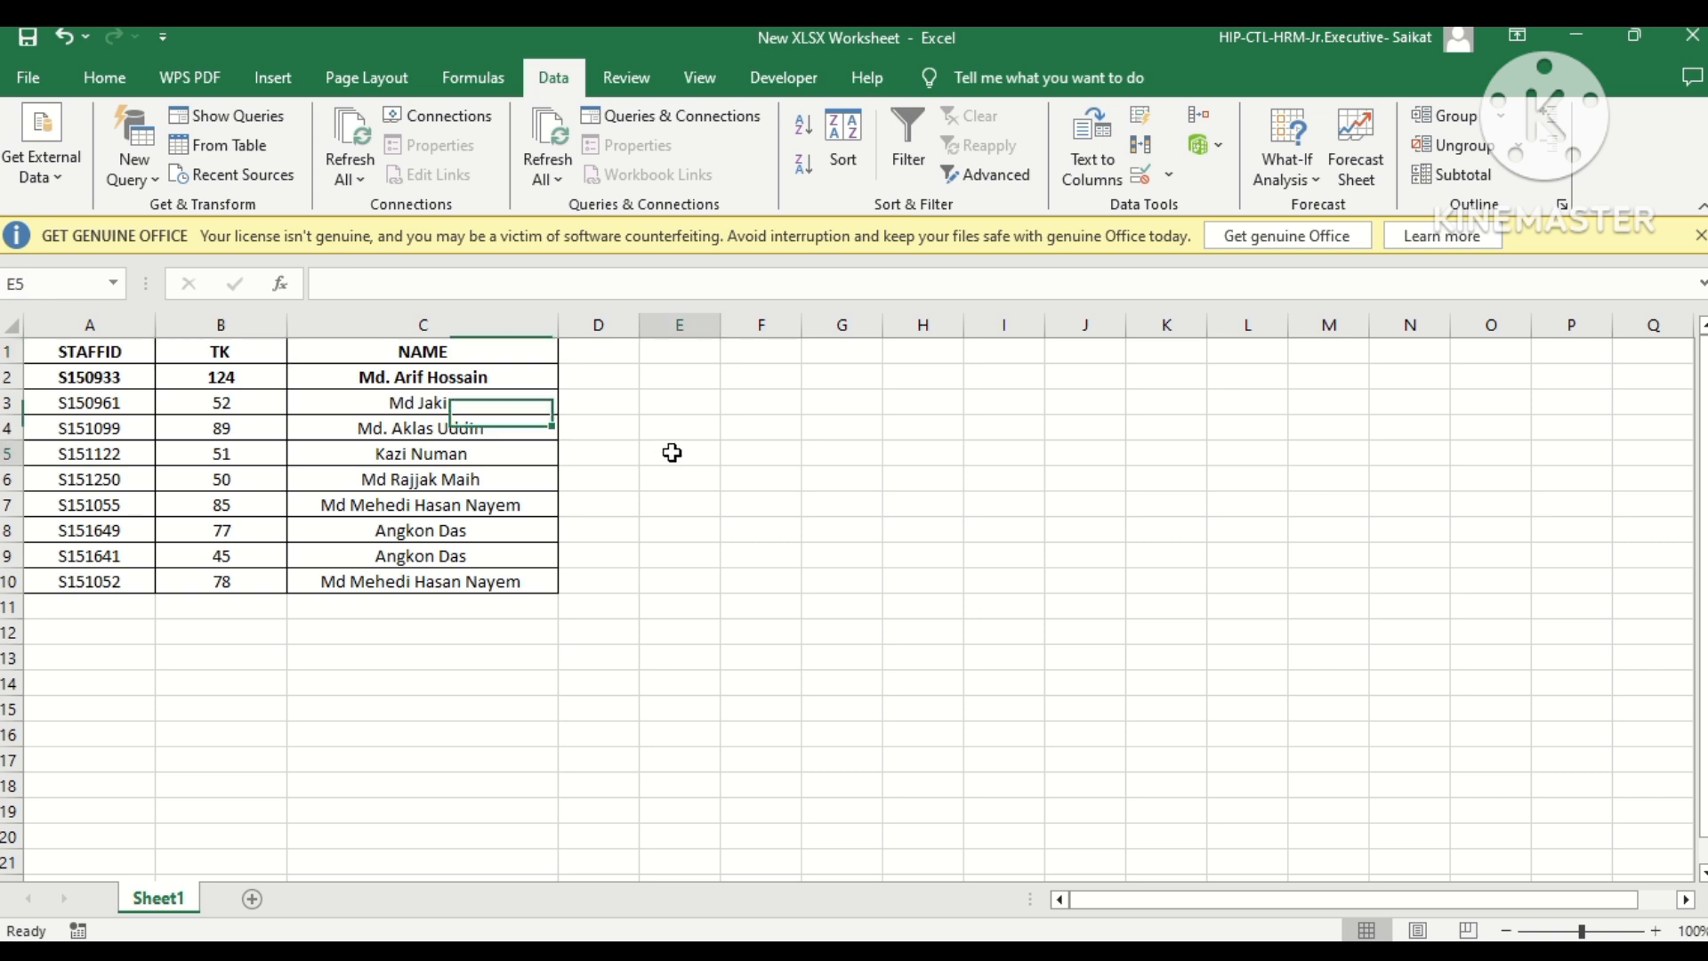
Turn filtering back on for the staff table's header row.
{"action": "left_click", "coordinate": [224, 352]}
{"action": "left_click", "coordinate": [901, 169]}
{"action": "left_click", "coordinate": [709, 505]}
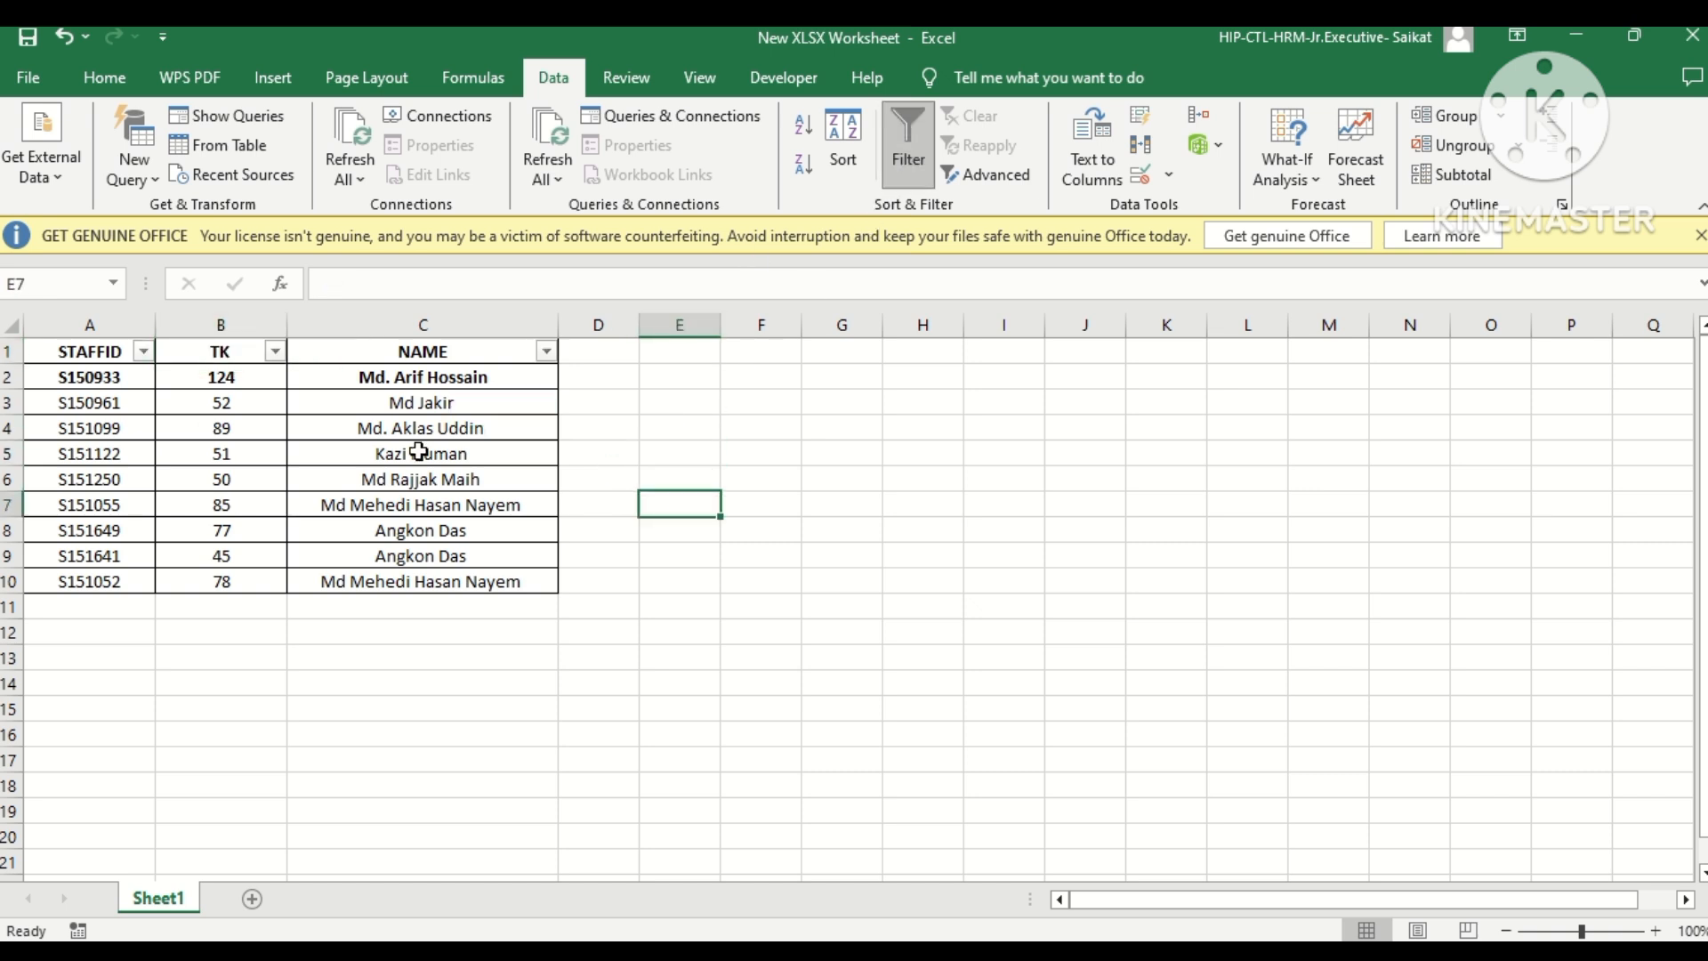
Sort the staff table by TK from smallest to largest, and re-sort it from largest to smallest.
{"action": "left_click", "coordinate": [275, 353]}
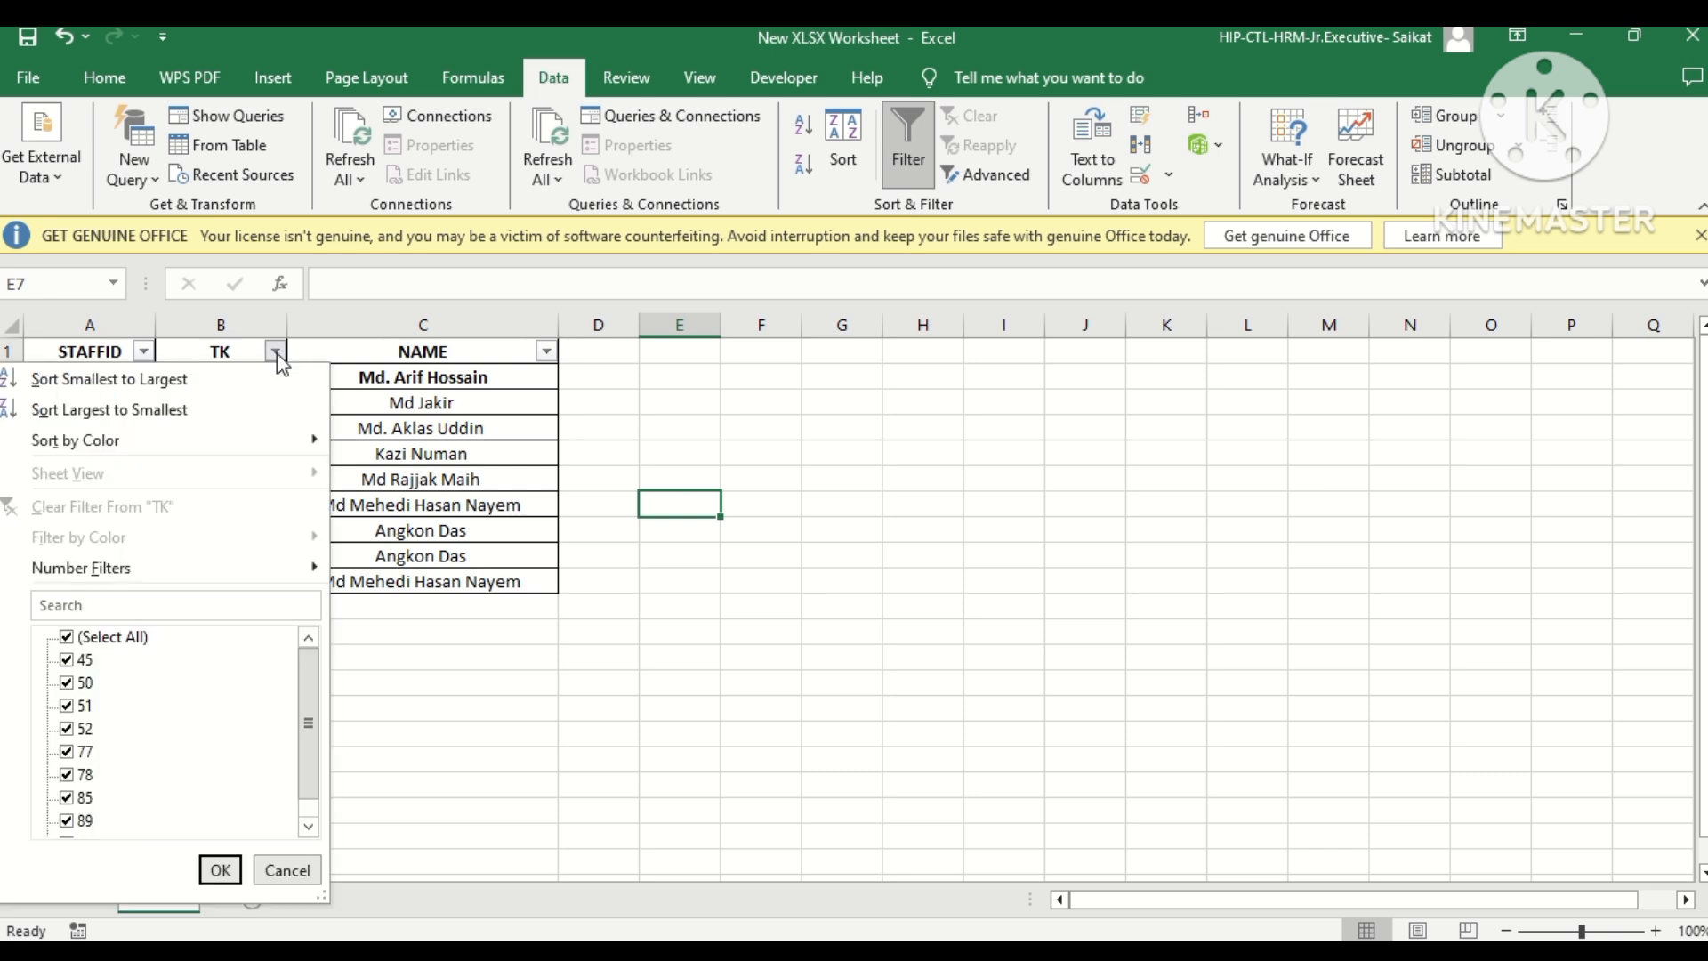
{"action": "left_click", "coordinate": [126, 382]}
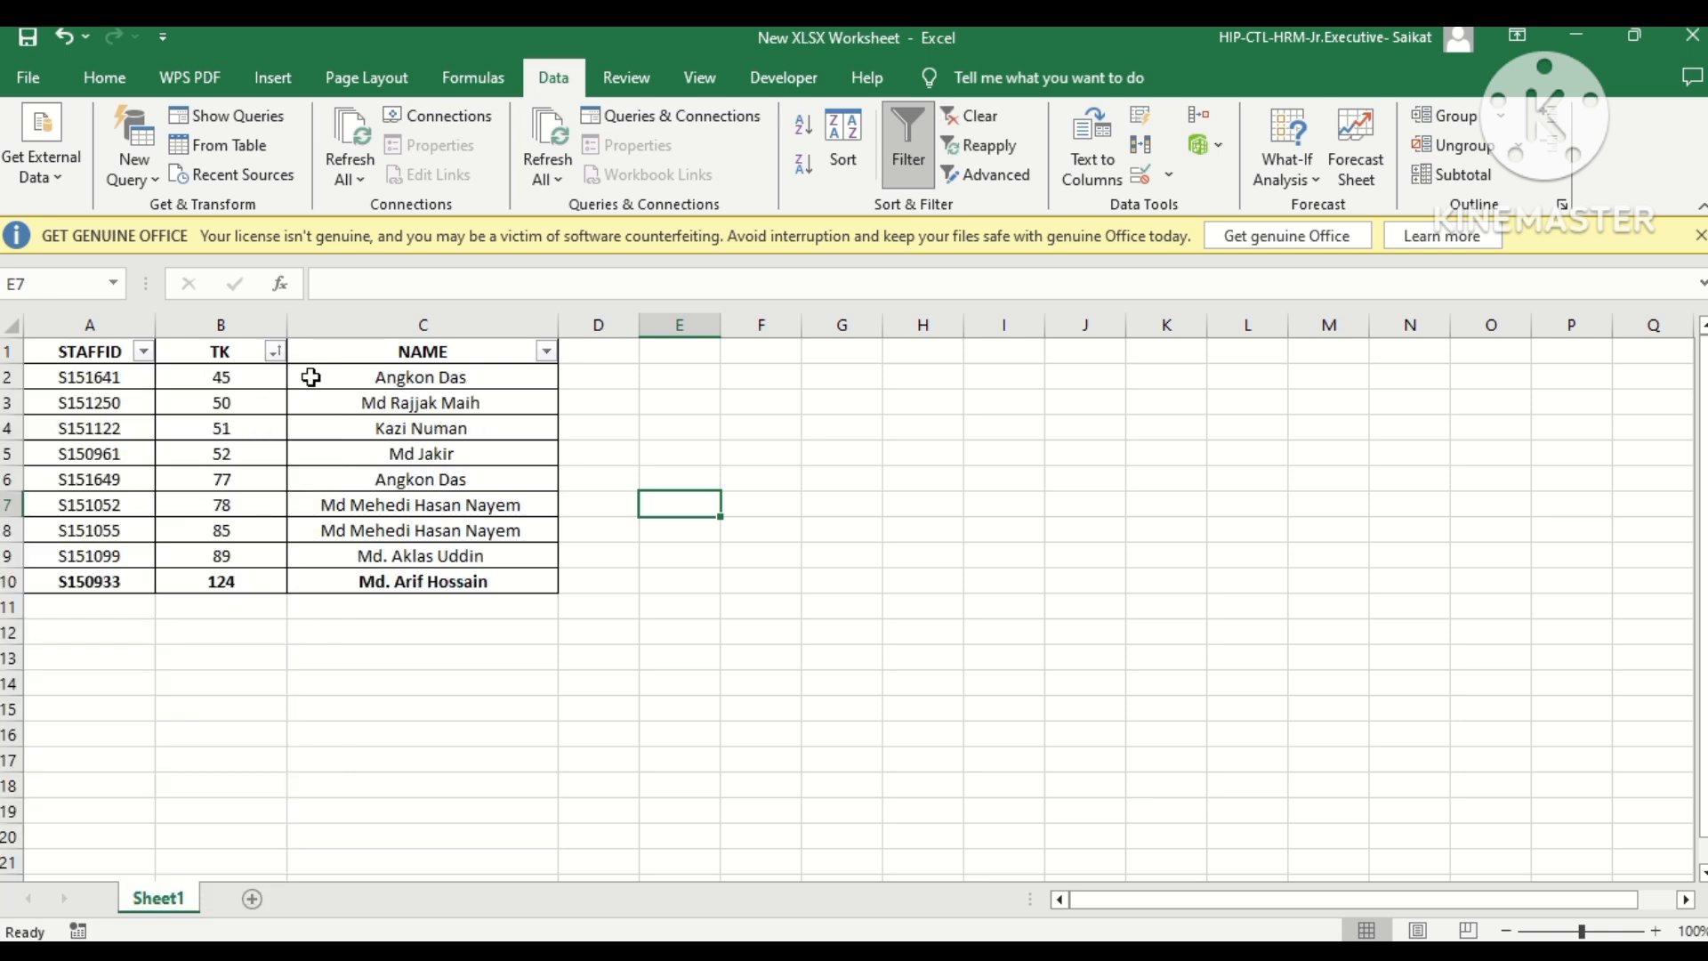
{"action": "left_click", "coordinate": [279, 353]}
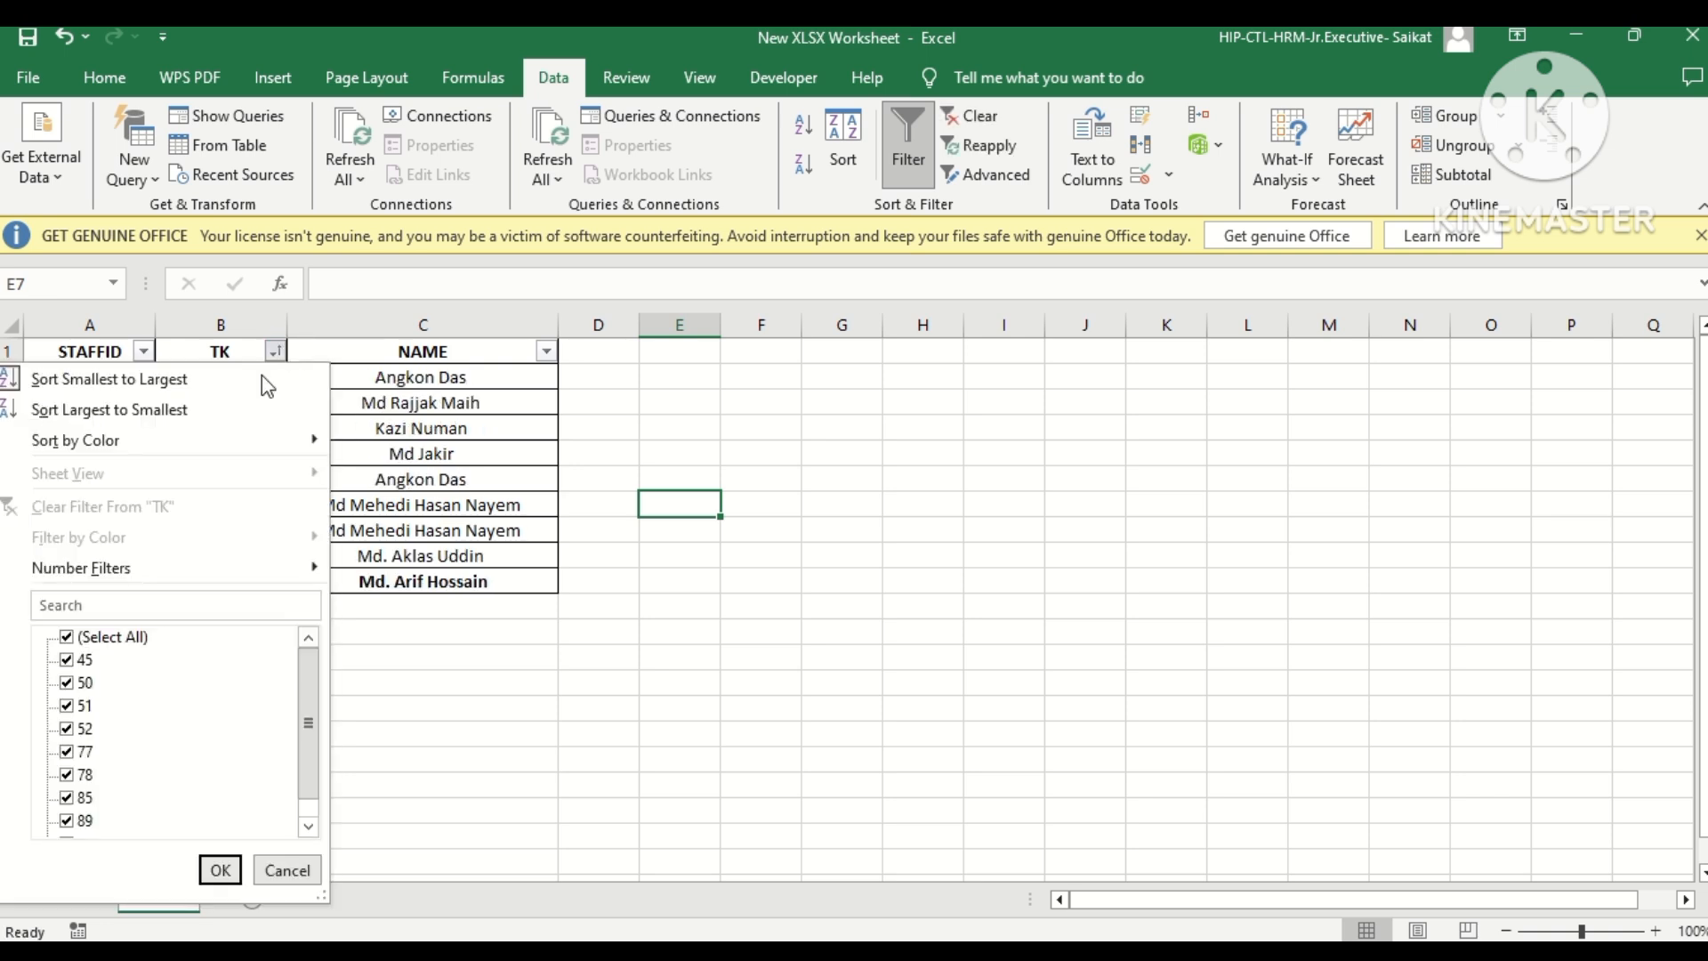
{"action": "left_click", "coordinate": [173, 413]}
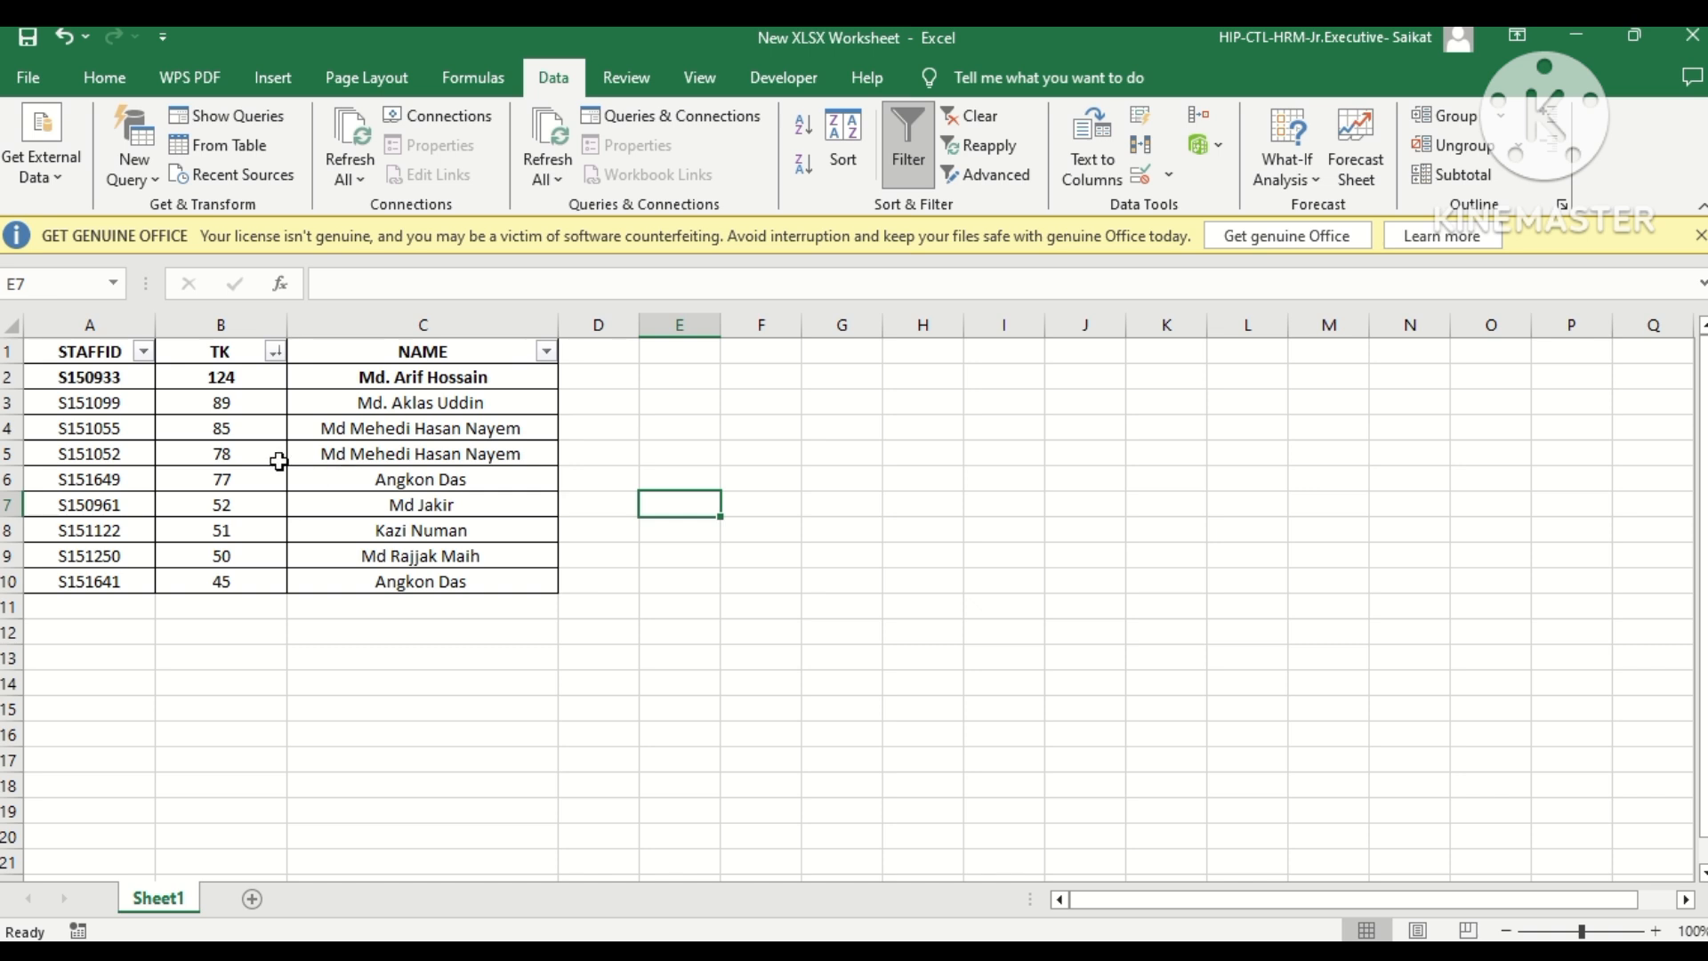
Enter the formula =B2-5 in D2 and fill it down through D10.
{"action": "left_click", "coordinate": [594, 382]}
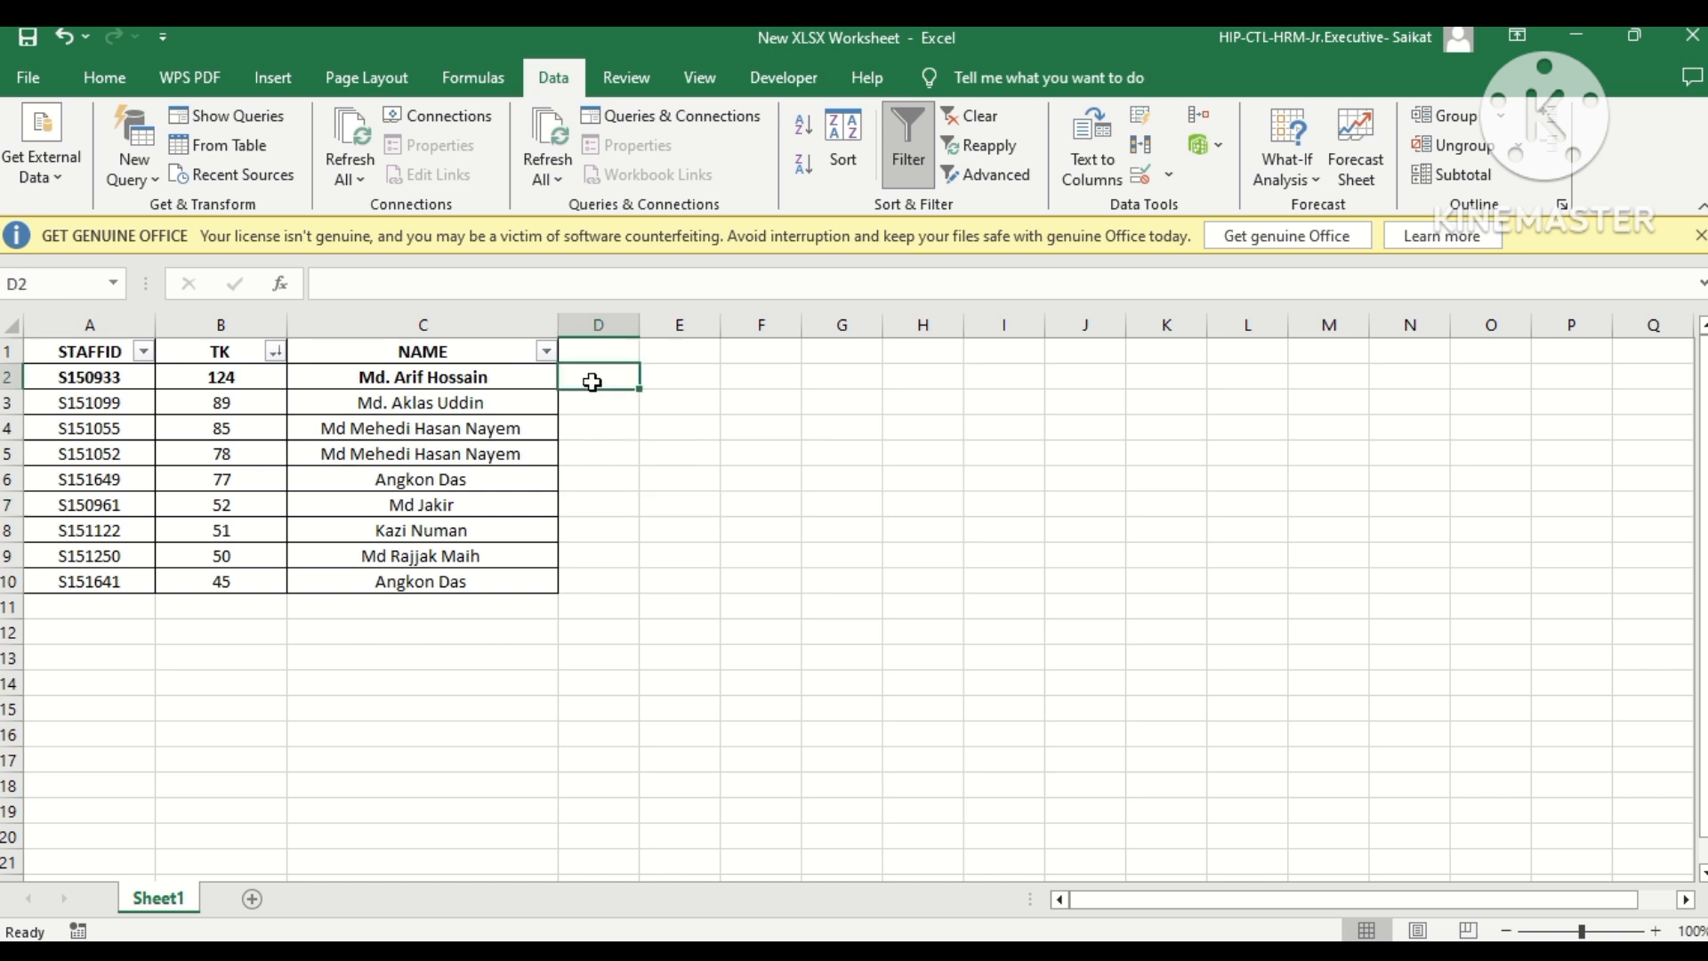
{"action": "type", "text": "="}
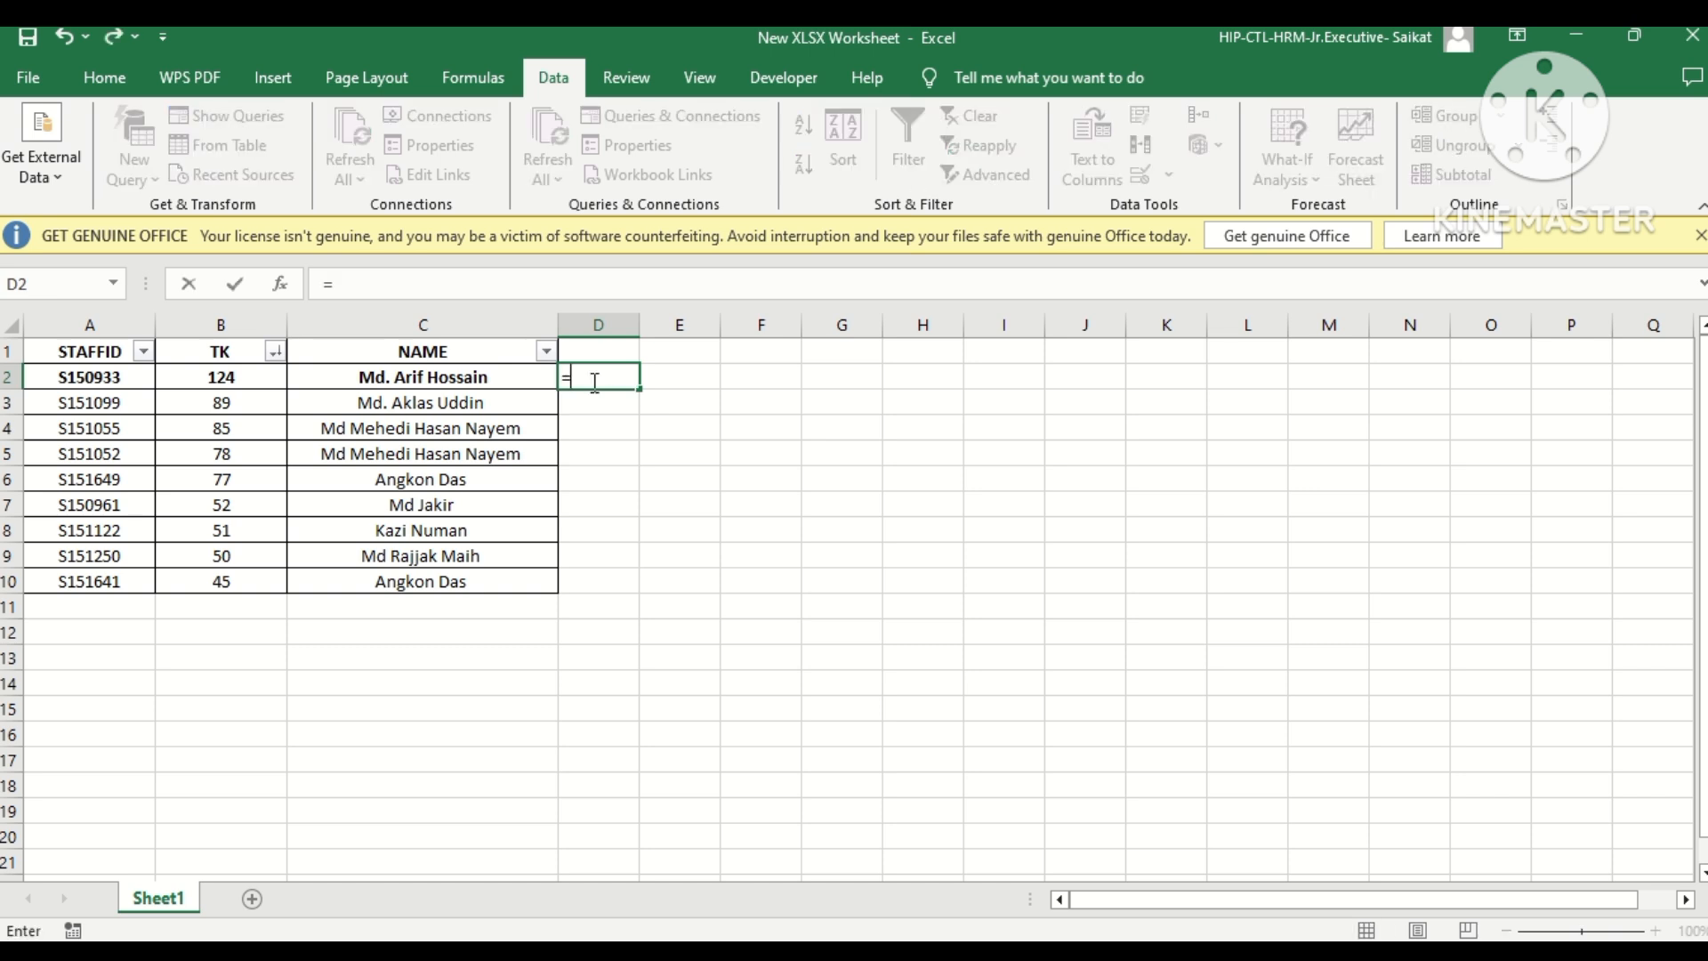
{"action": "left_click", "coordinate": [242, 379]}
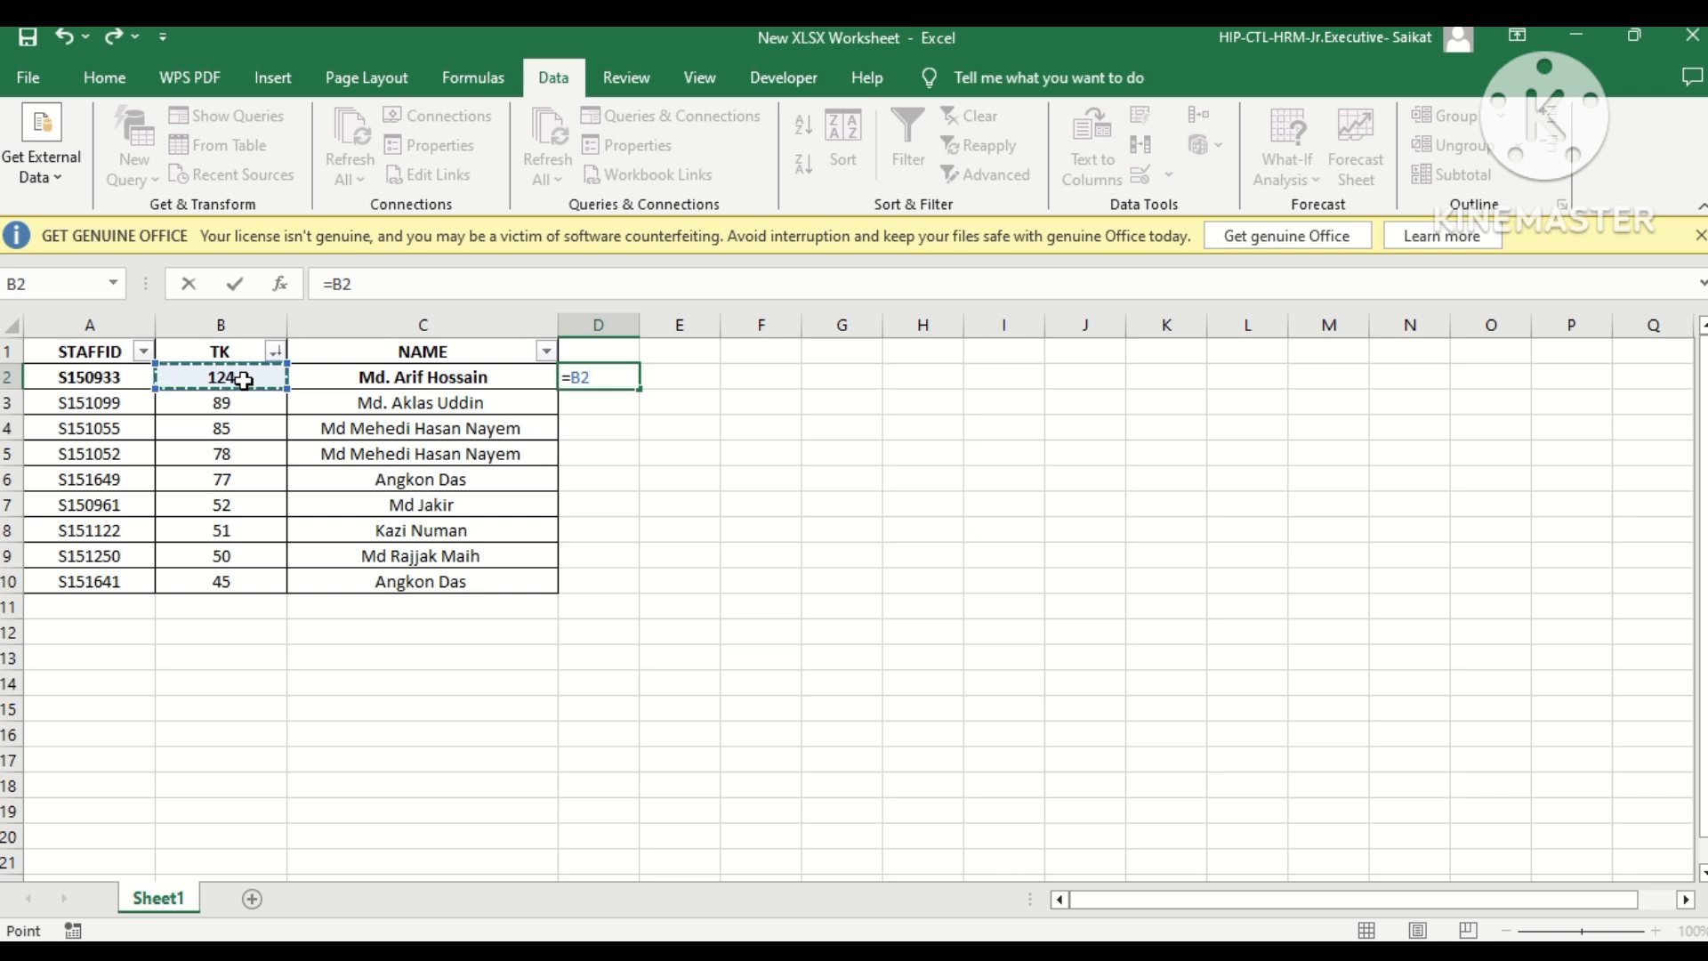
{"action": "type", "text": "-5"}
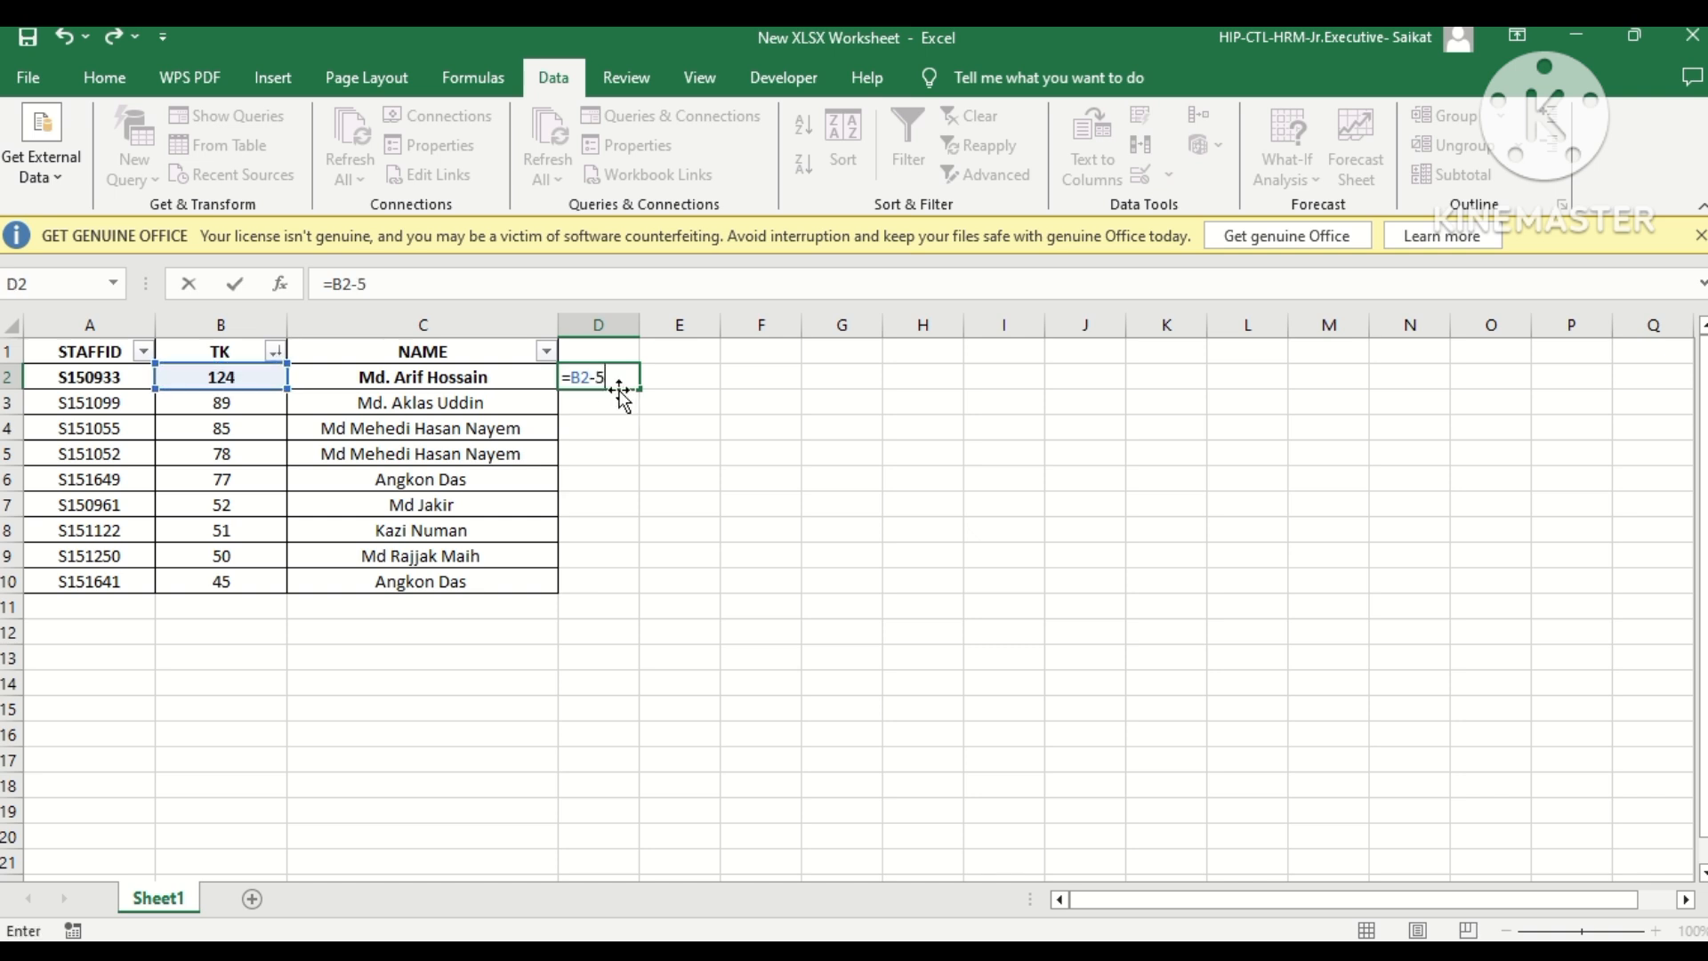
{"action": "key", "text": "Return"}
{"action": "left_click", "coordinate": [601, 379]}
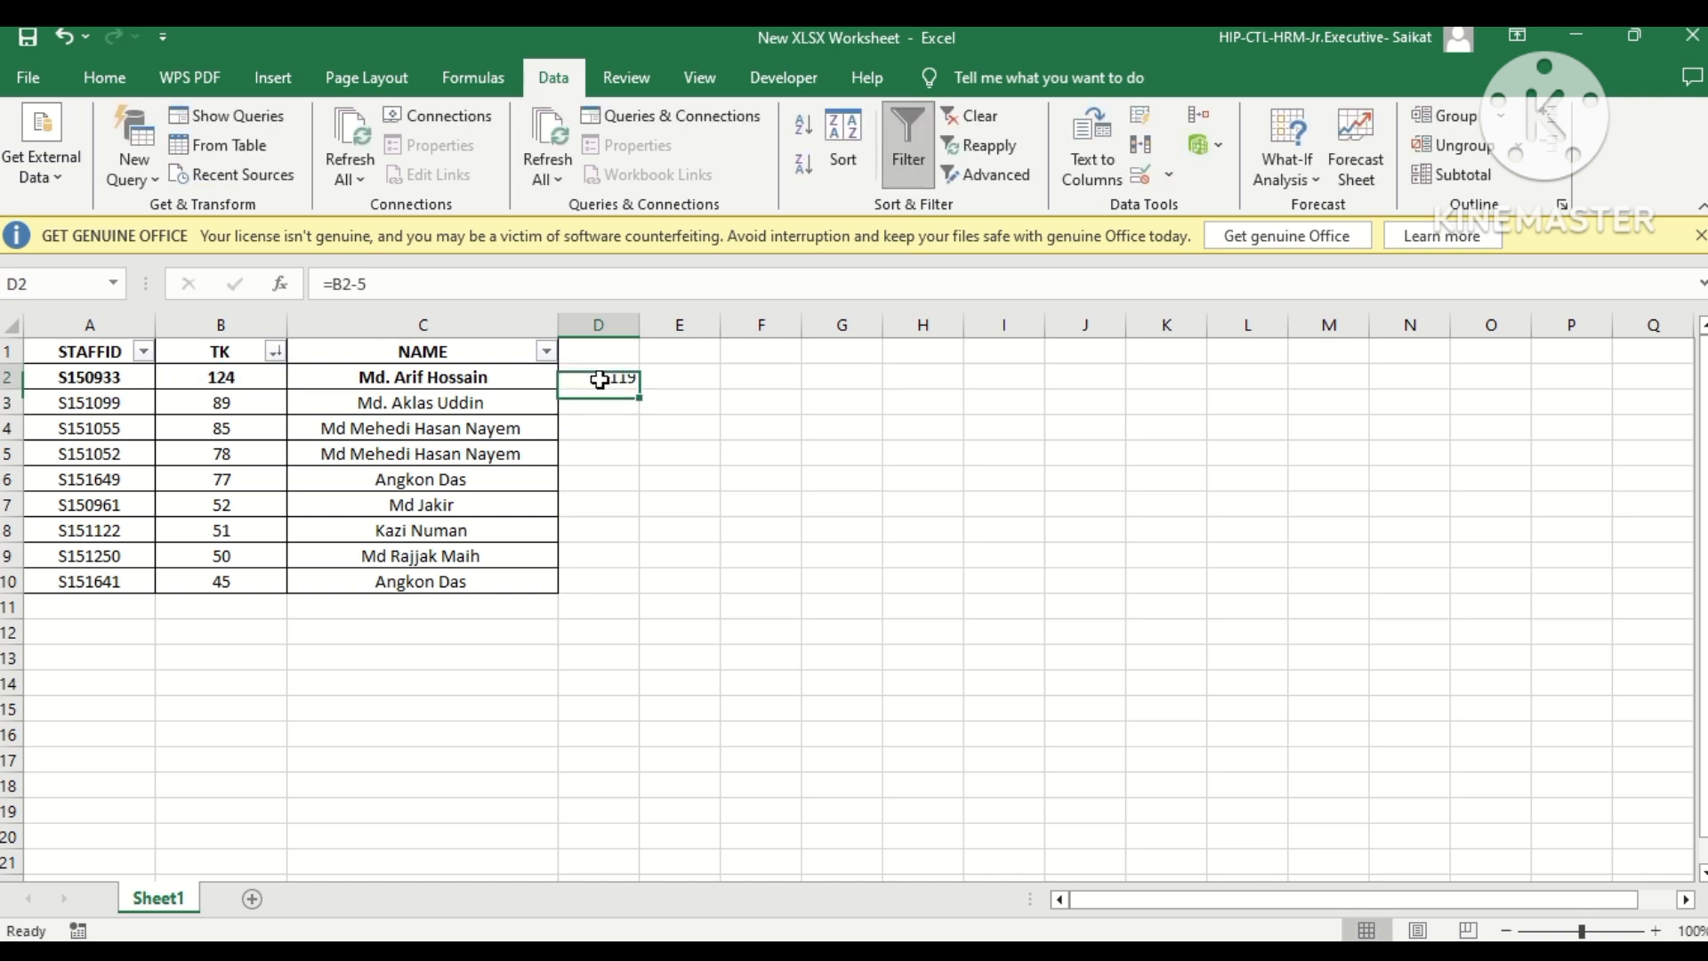
{"action": "double_click", "coordinate": [642, 391]}
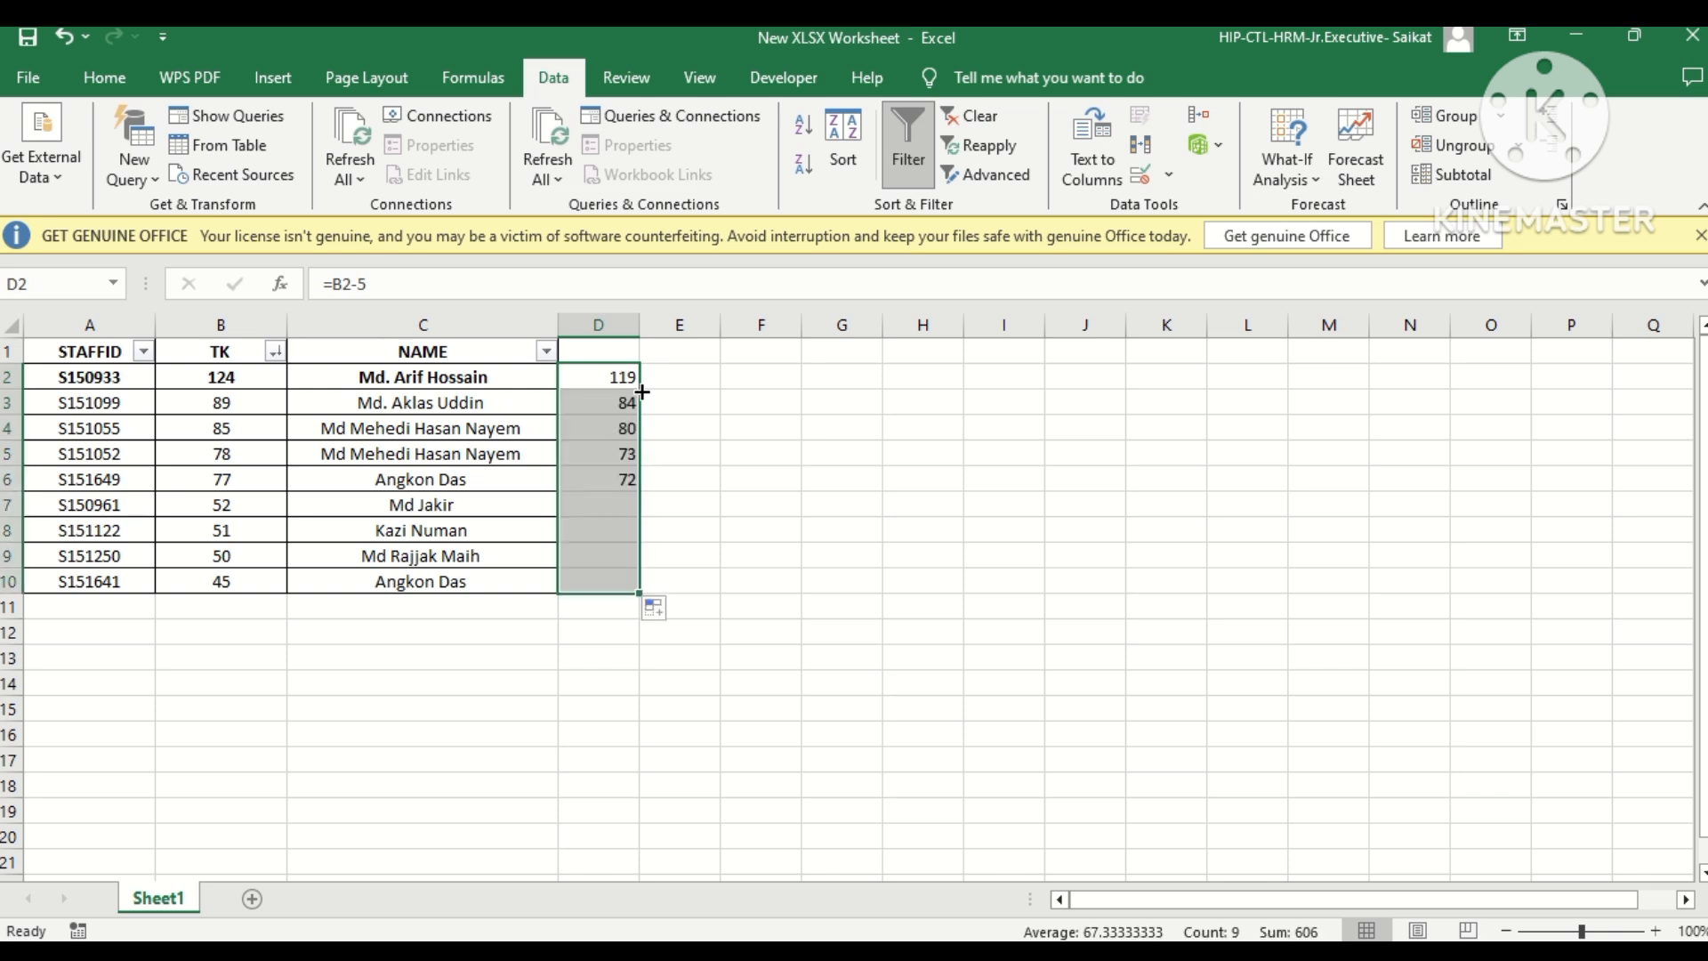
{"action": "left_click", "coordinate": [755, 454]}
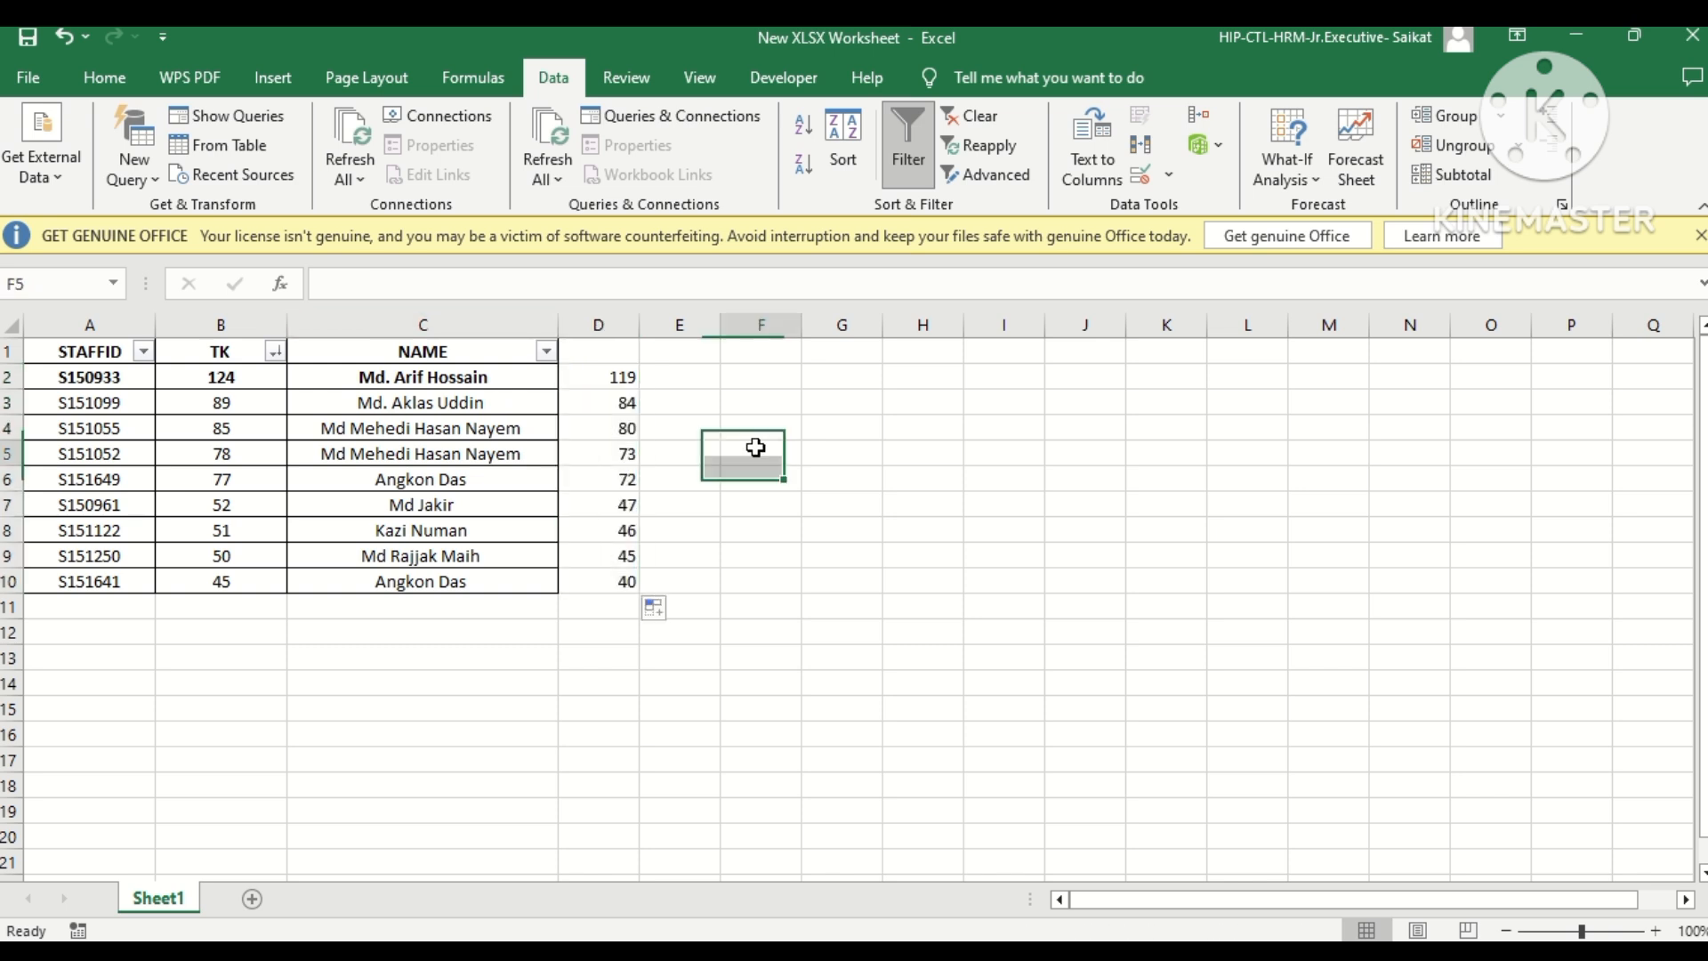
Change the formula in D2 to =B2/5 and fill it down through D10.
{"action": "left_click", "coordinate": [632, 383]}
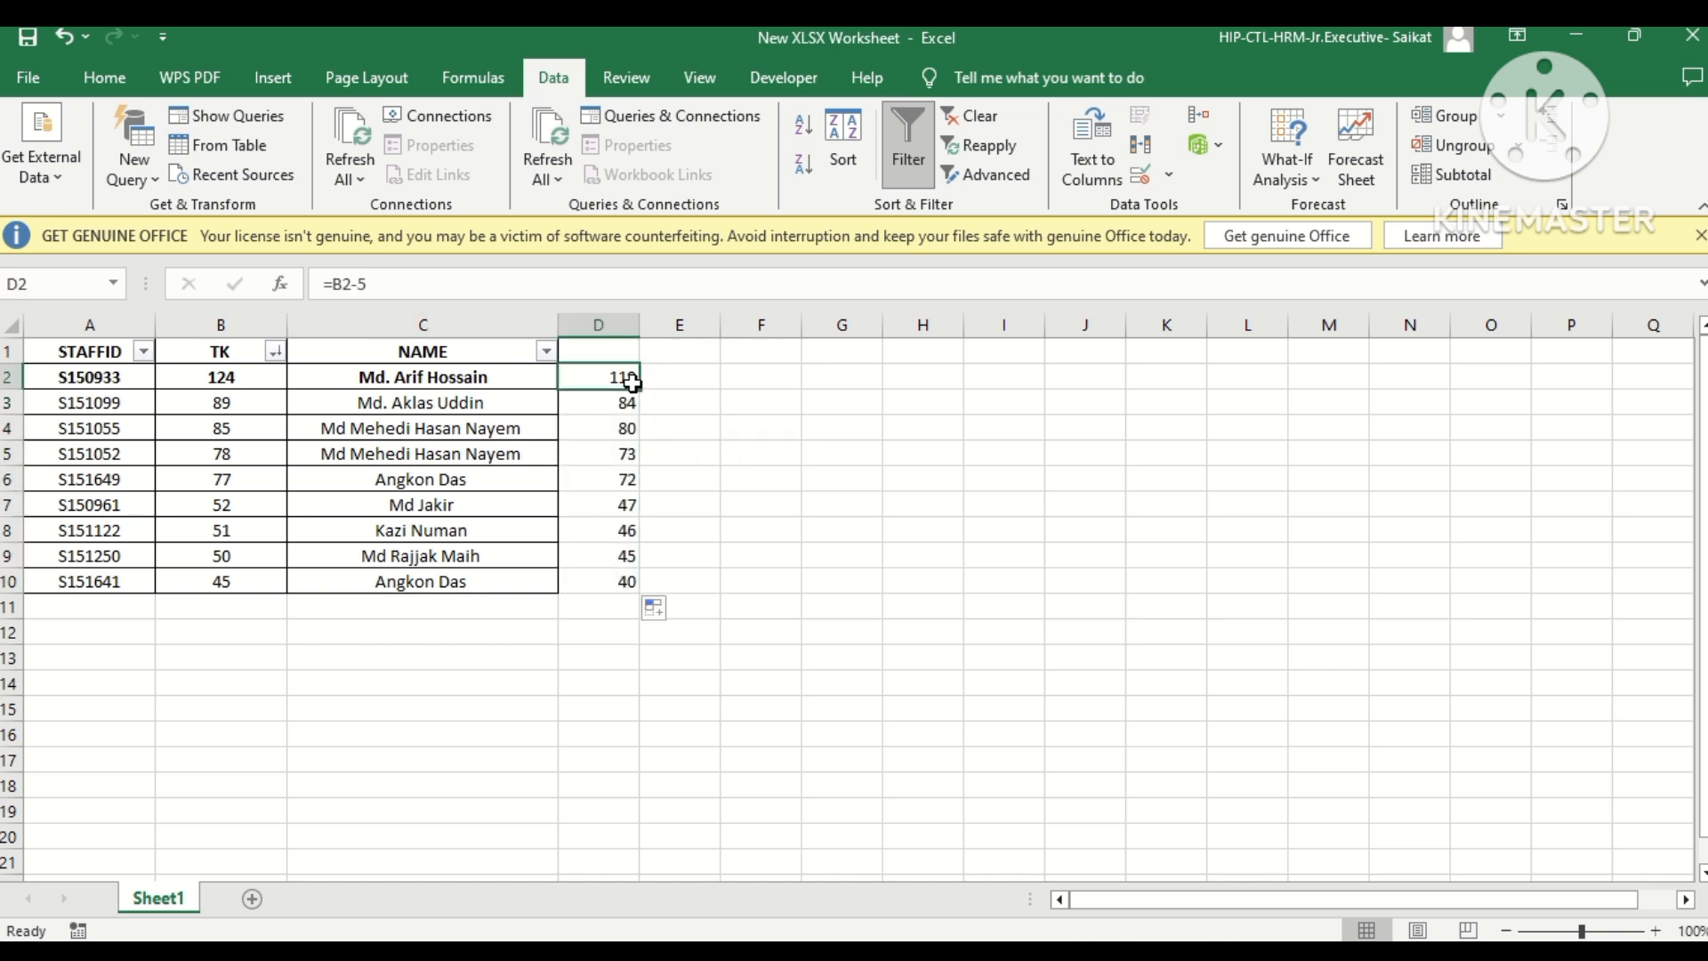
{"action": "left_click", "coordinate": [359, 284]}
{"action": "key", "text": "BackSpace"}
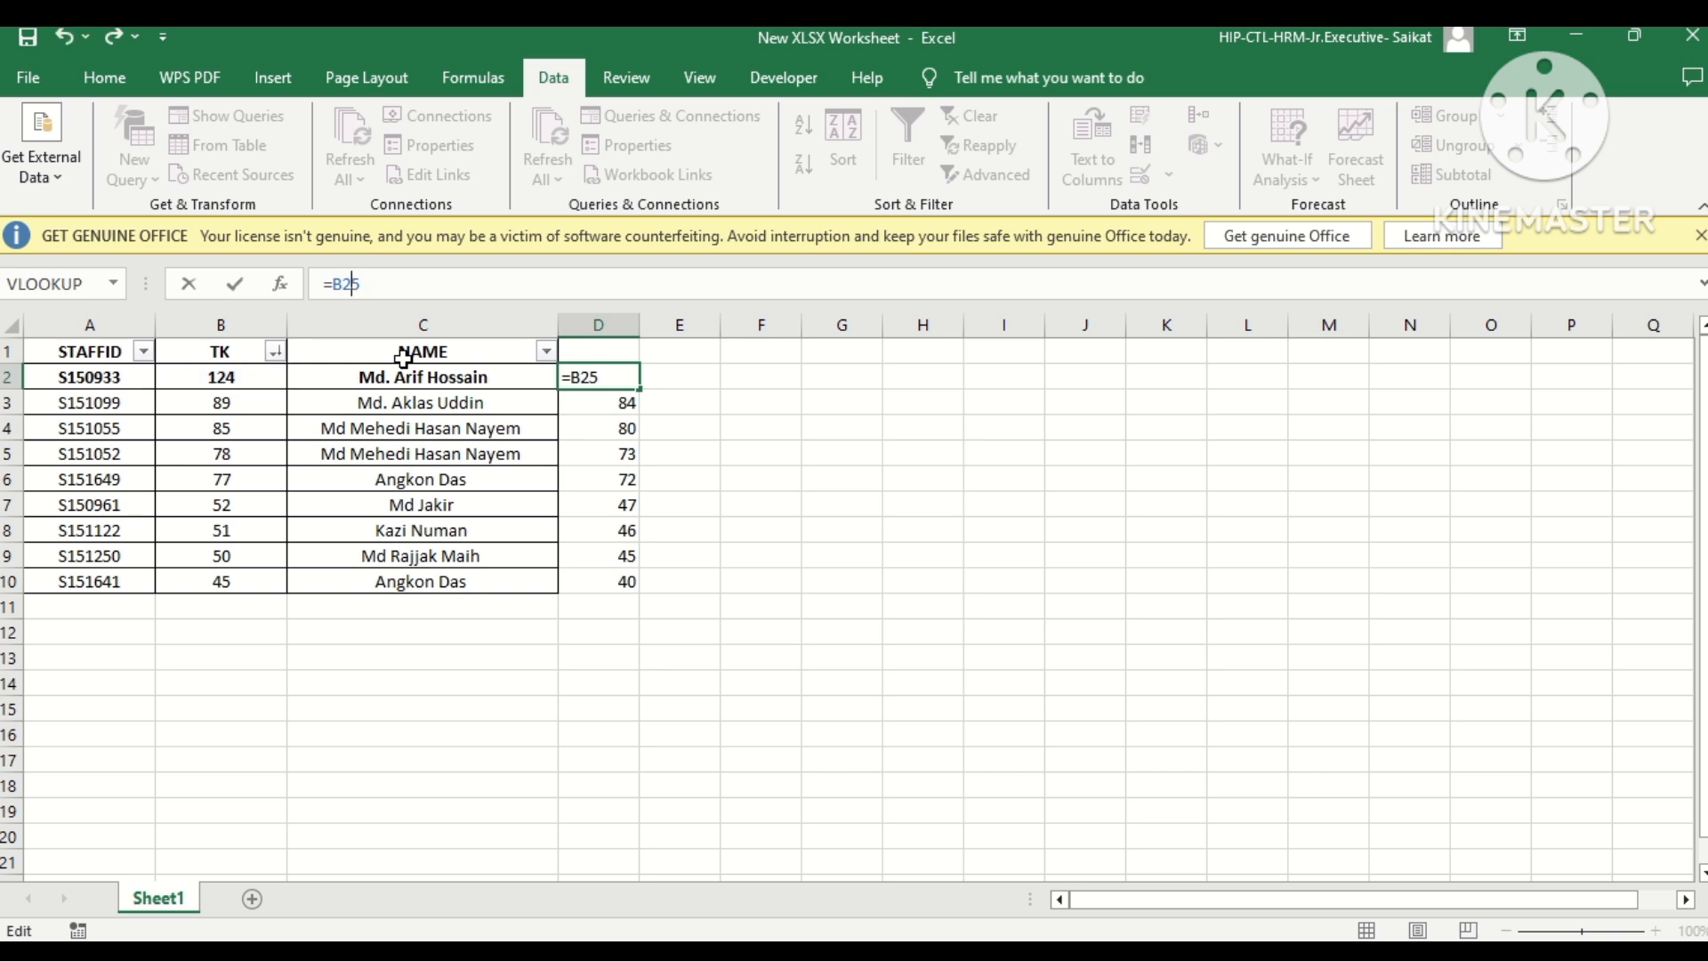
{"action": "type", "text": "/"}
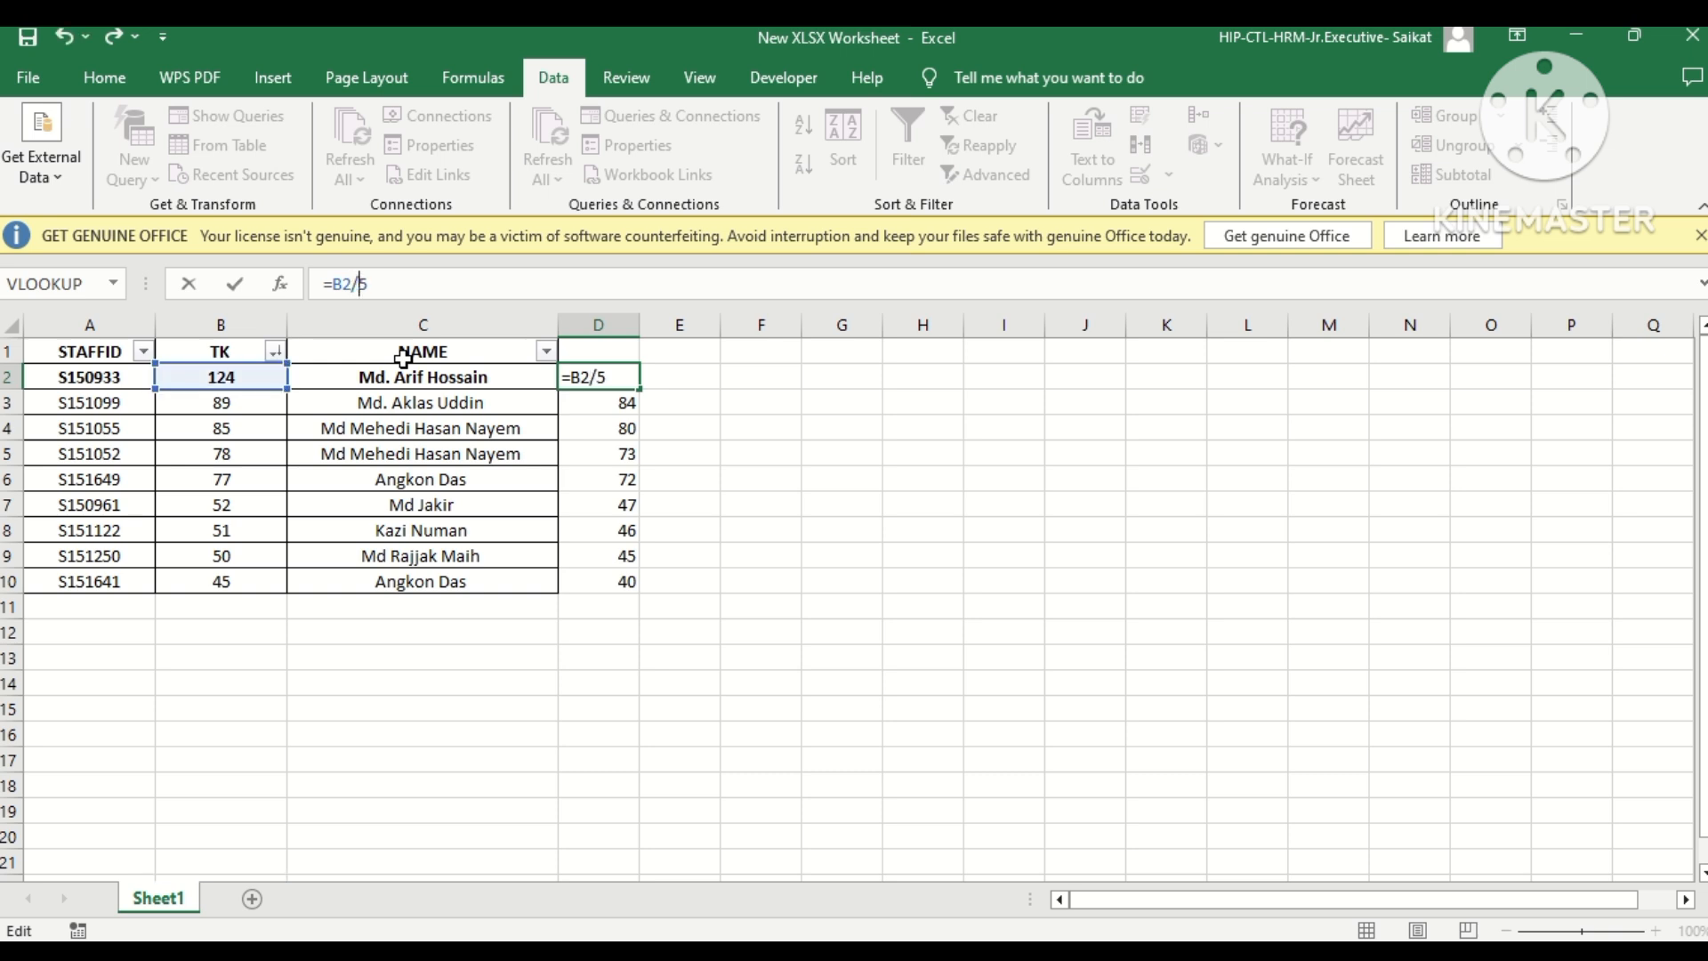
{"action": "key", "text": "ctrl+Return"}
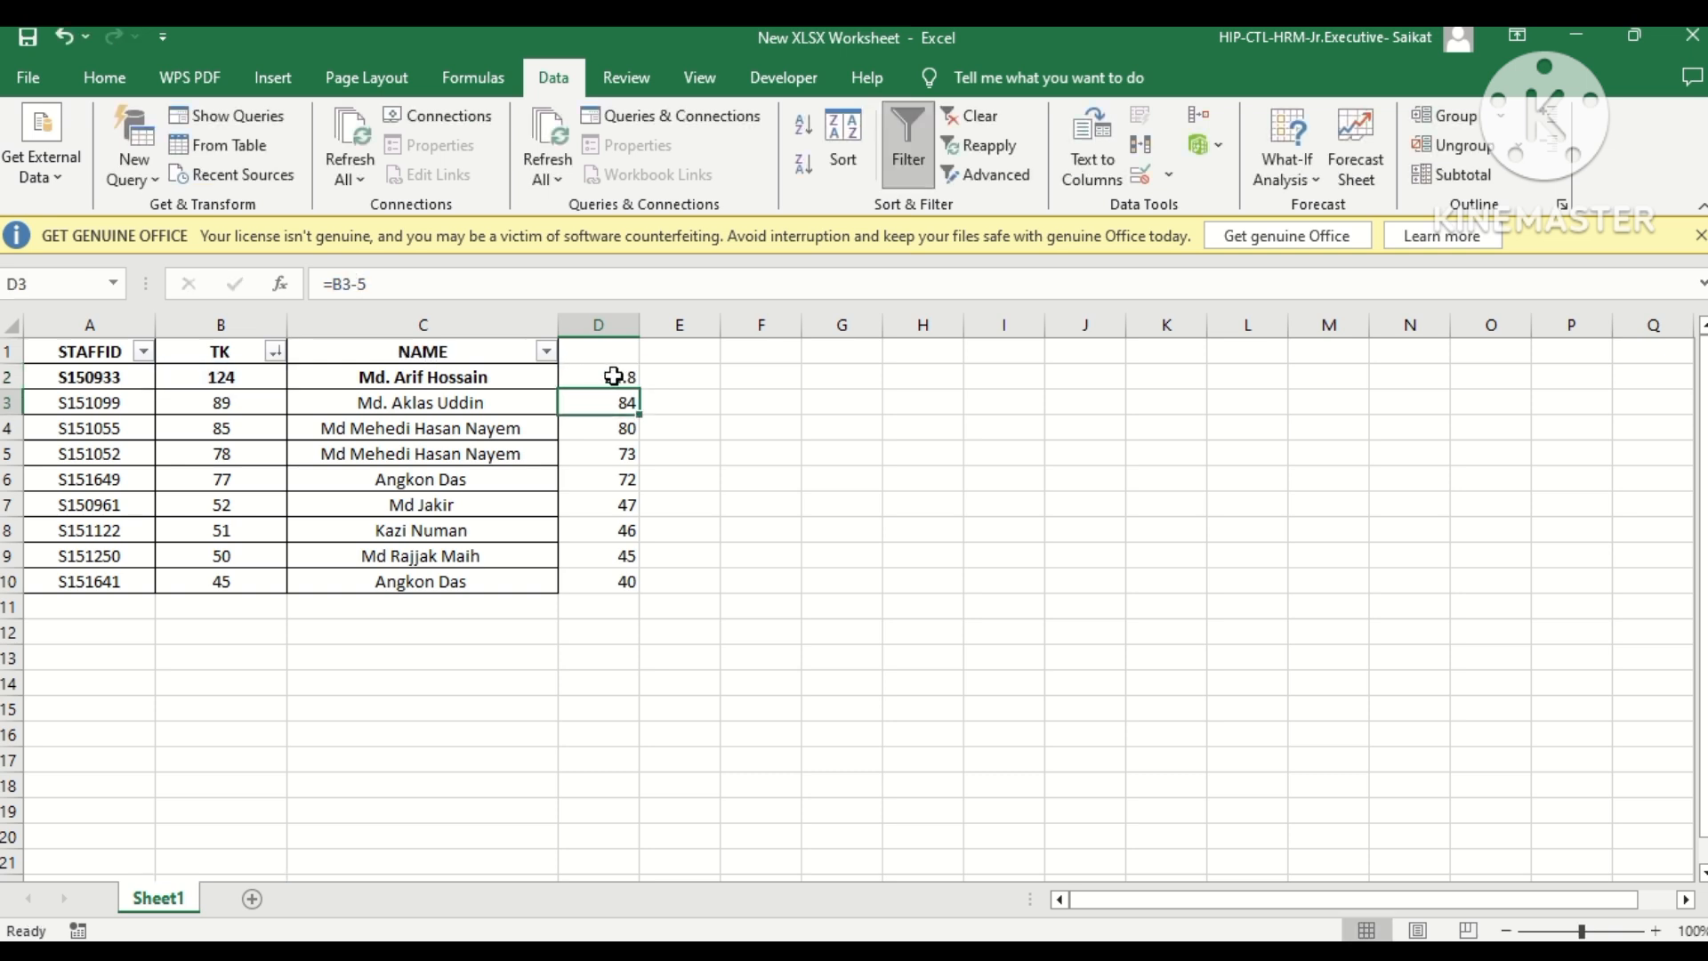
{"action": "double_click", "coordinate": [637, 390]}
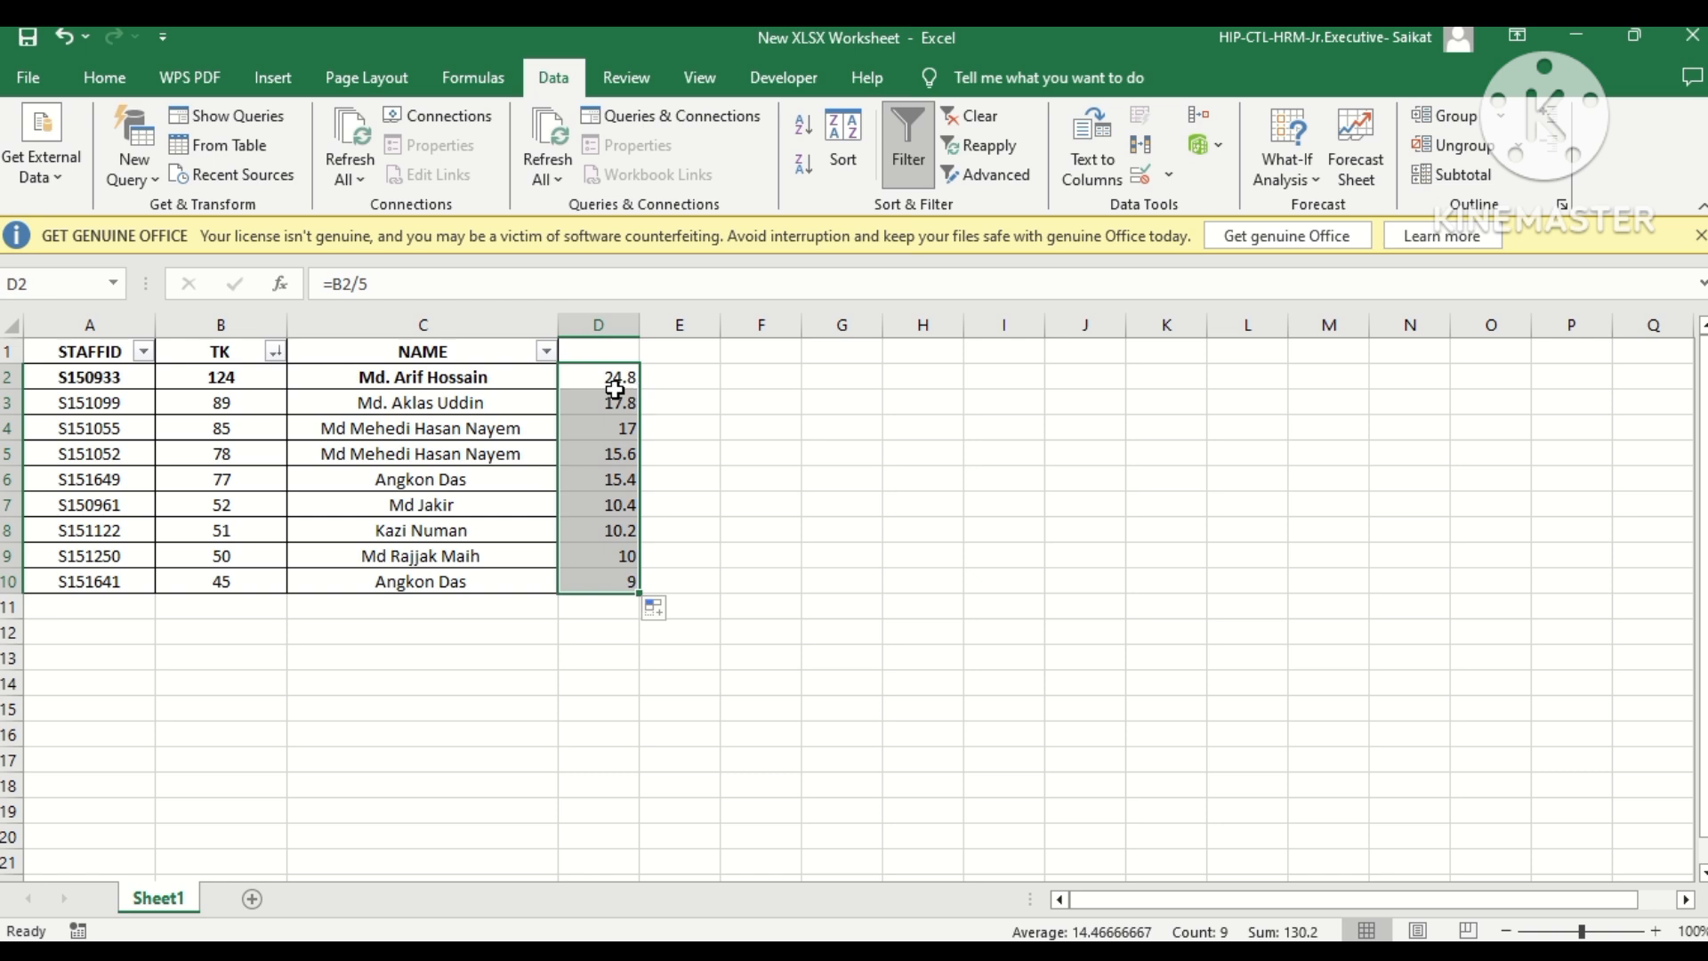
Change the formula in D2 to =B2+5 and fill it down through D10.
{"action": "left_click", "coordinate": [366, 285]}
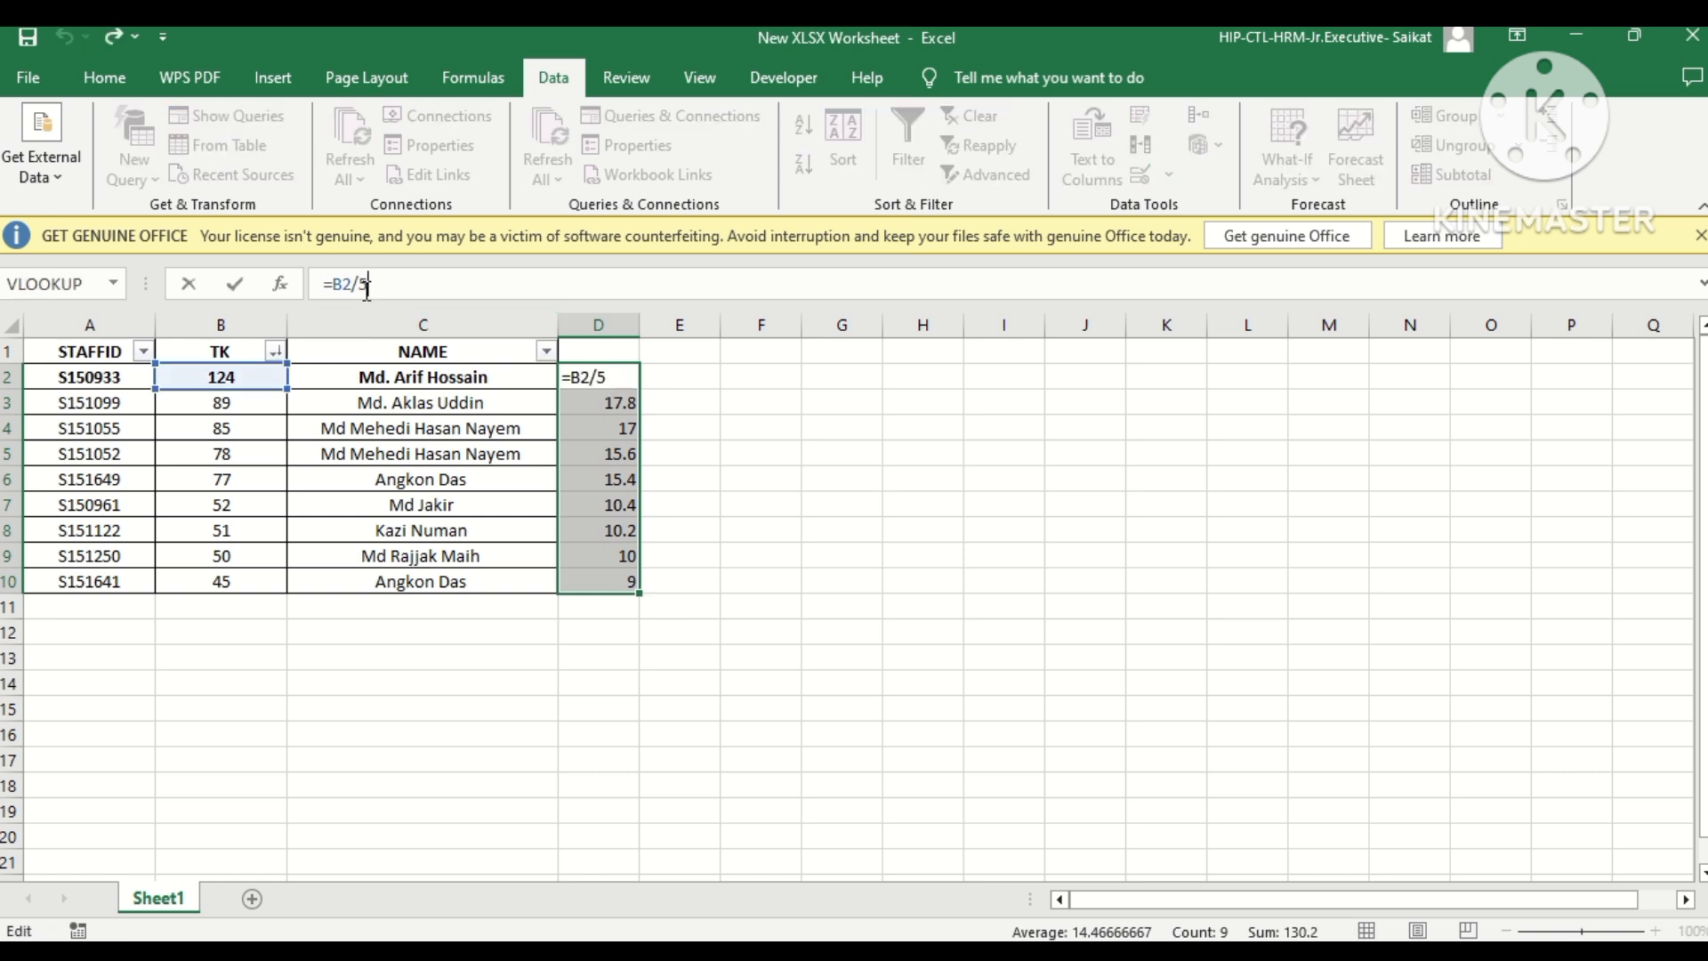
{"action": "key", "text": "BackSpace"}
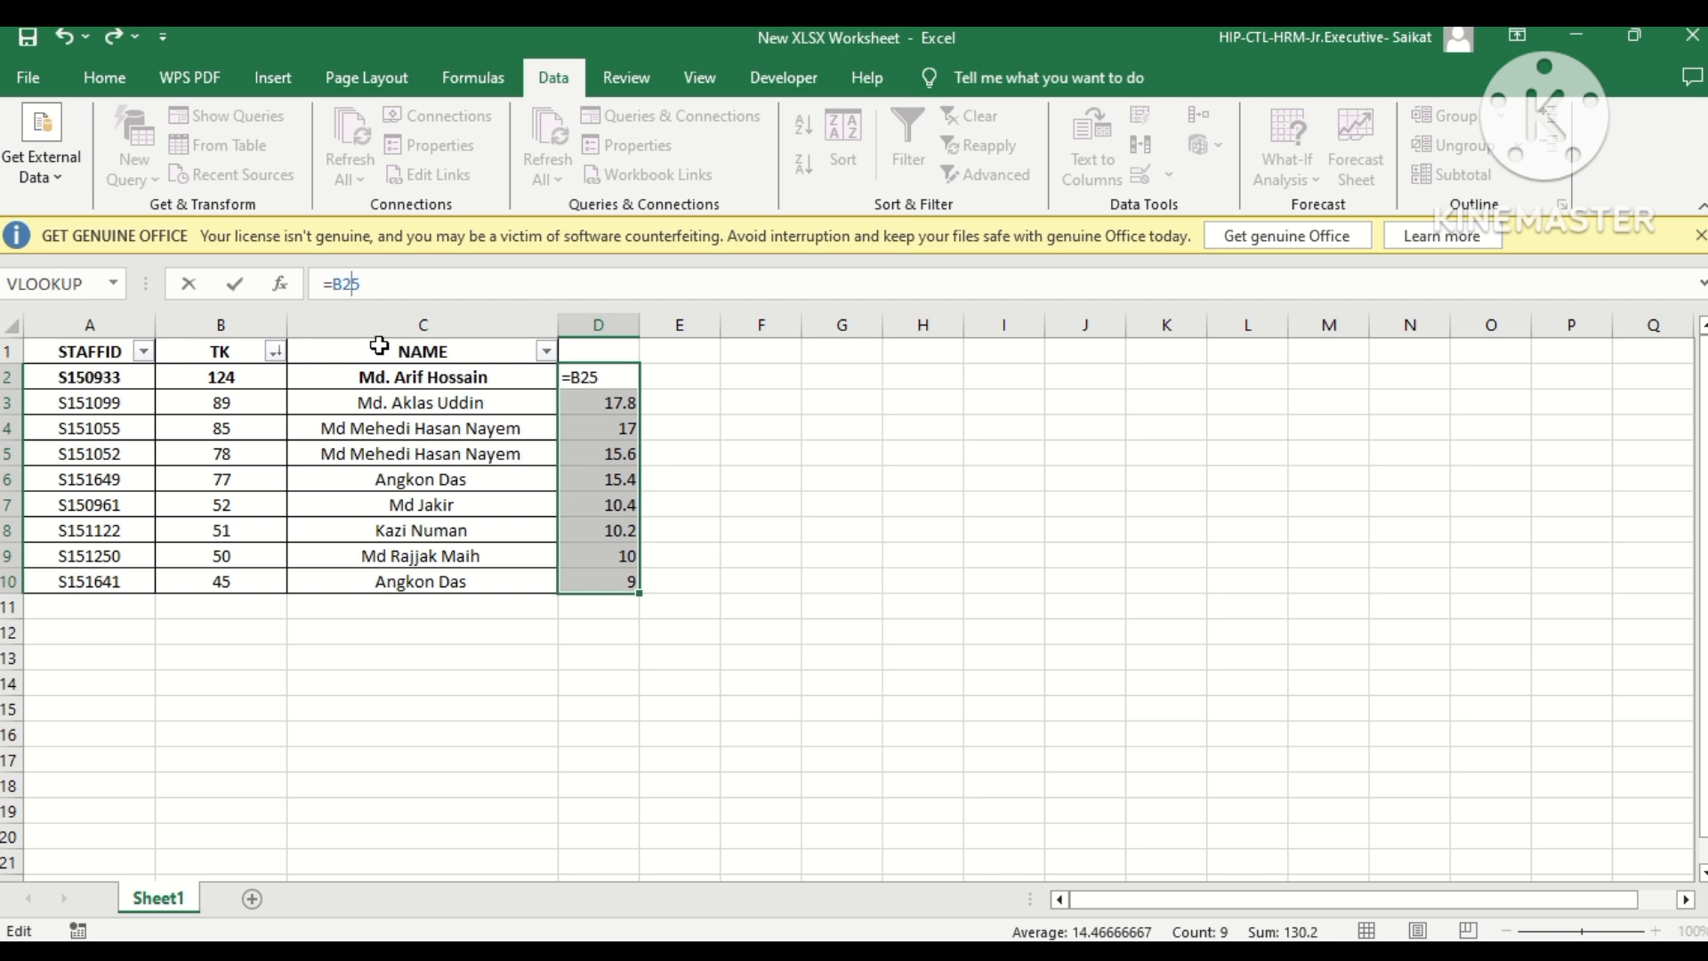
{"action": "type", "text": "+"}
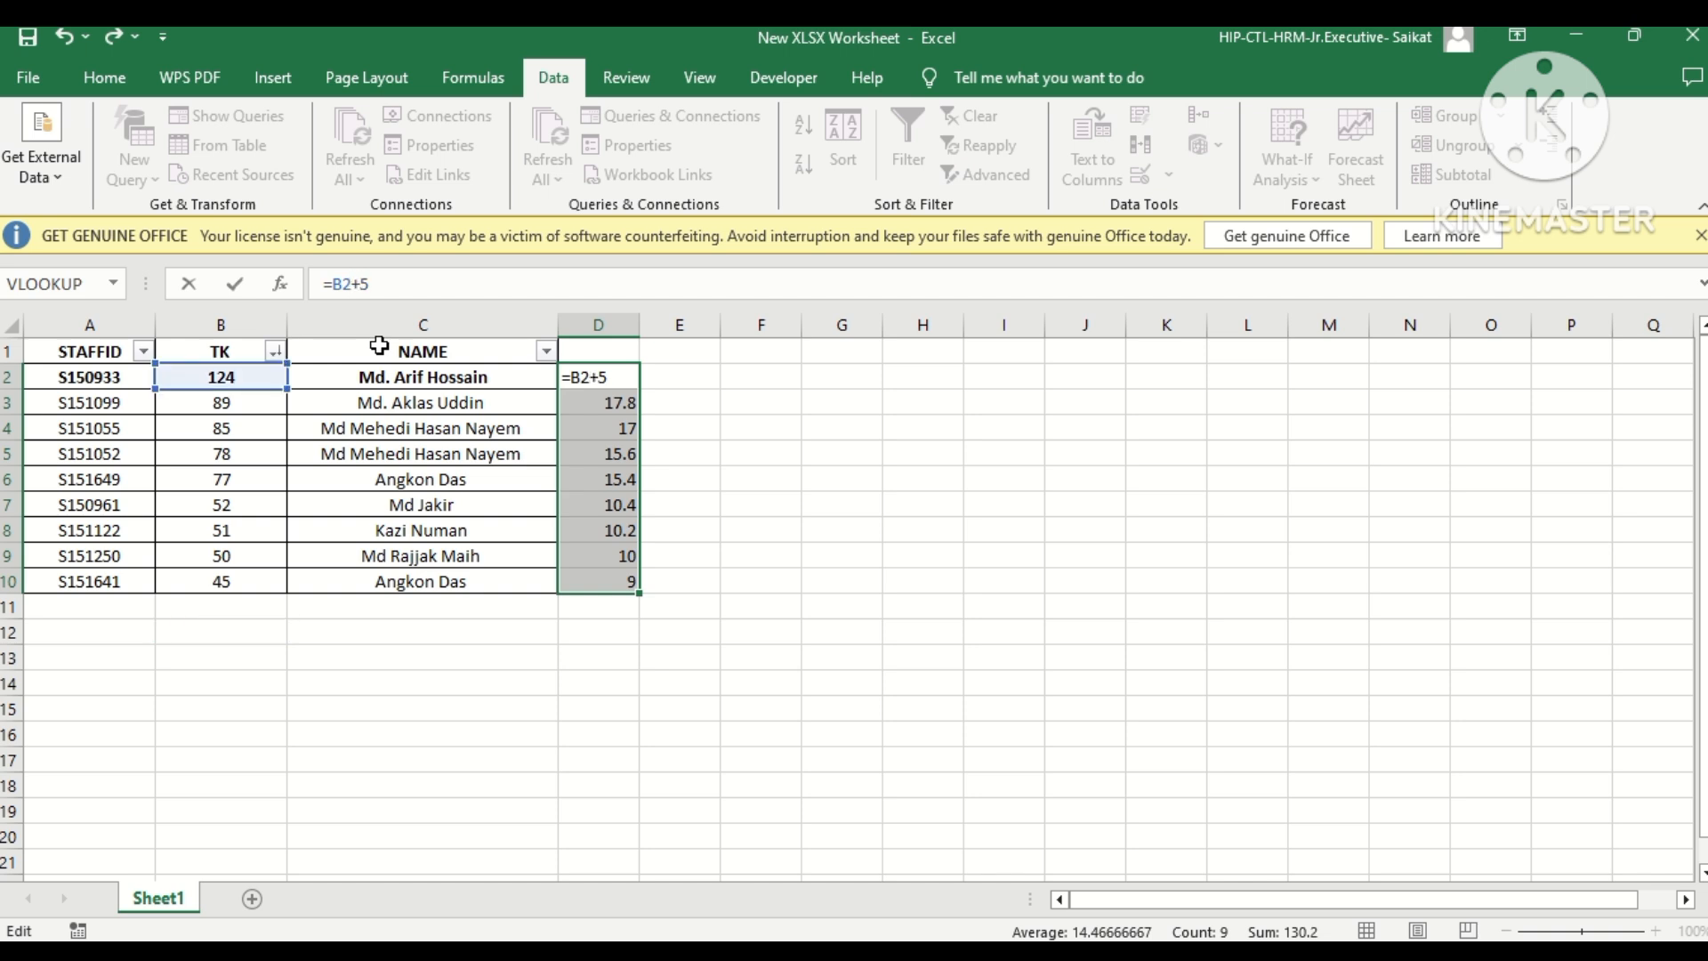
{"action": "key", "text": "Return"}
{"action": "left_click", "coordinate": [616, 372]}
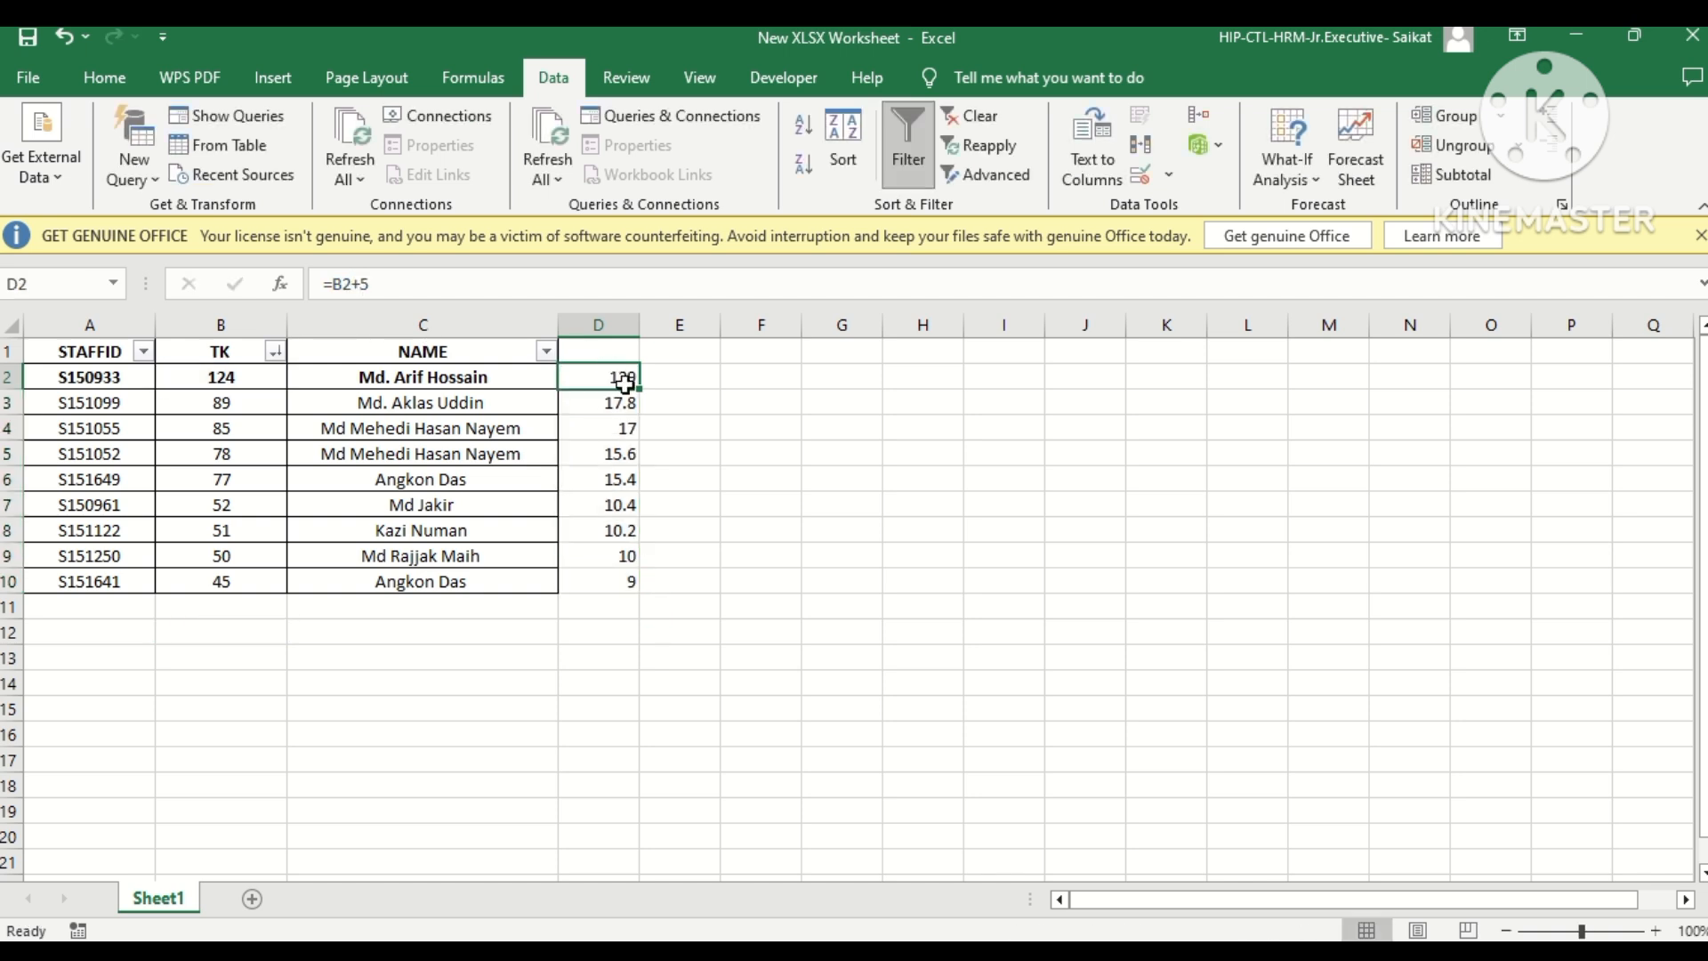
{"action": "double_click", "coordinate": [637, 388]}
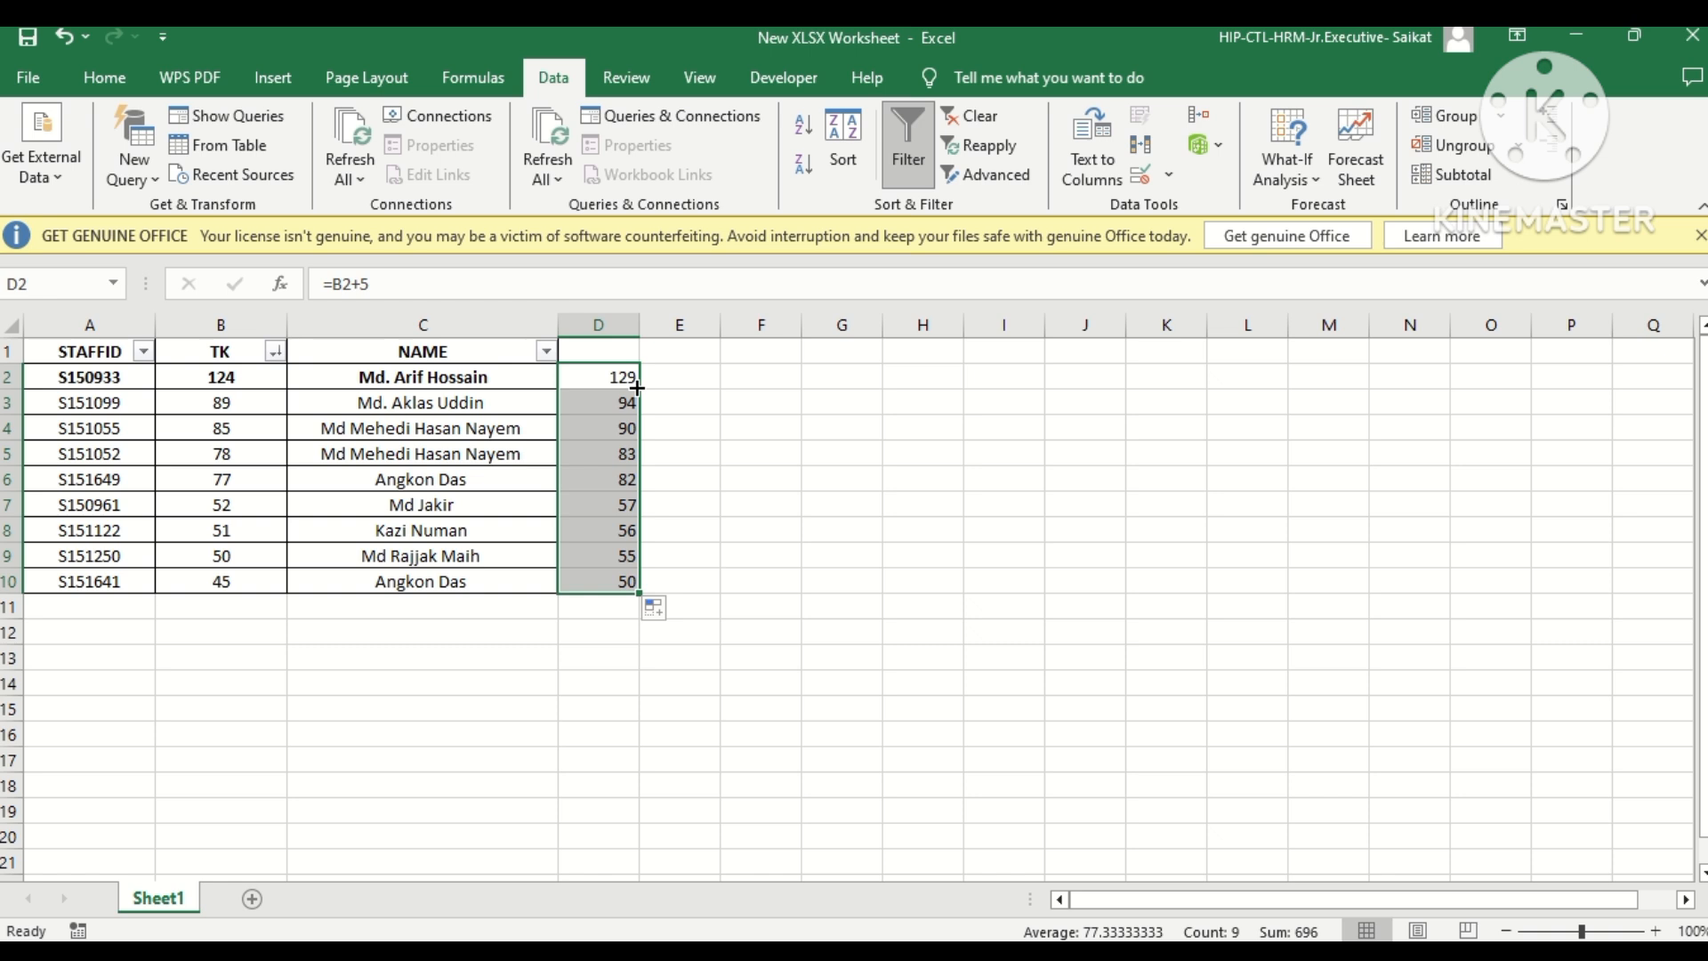
Copy the whole of column D and paste it back over itself in the same place.
{"action": "left_click", "coordinate": [696, 380]}
{"action": "left_click", "coordinate": [598, 324]}
{"action": "right_click", "coordinate": [604, 367]}
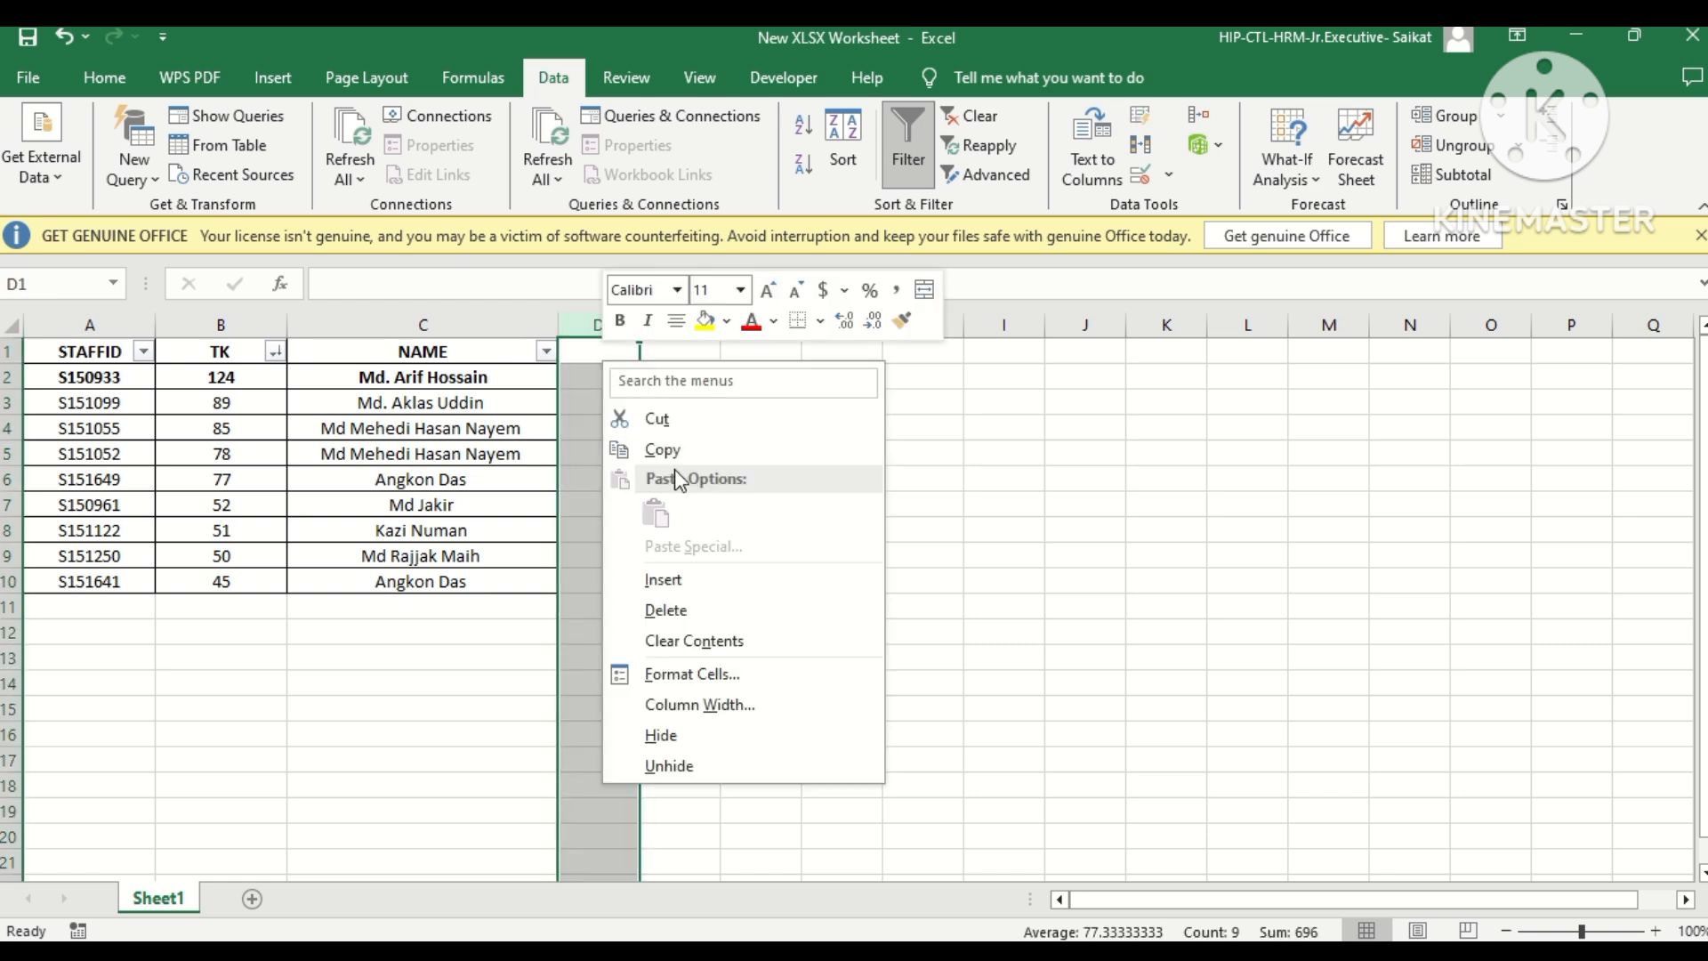
{"action": "left_click", "coordinate": [663, 449]}
{"action": "right_click", "coordinate": [618, 365]}
{"action": "left_click", "coordinate": [717, 508]}
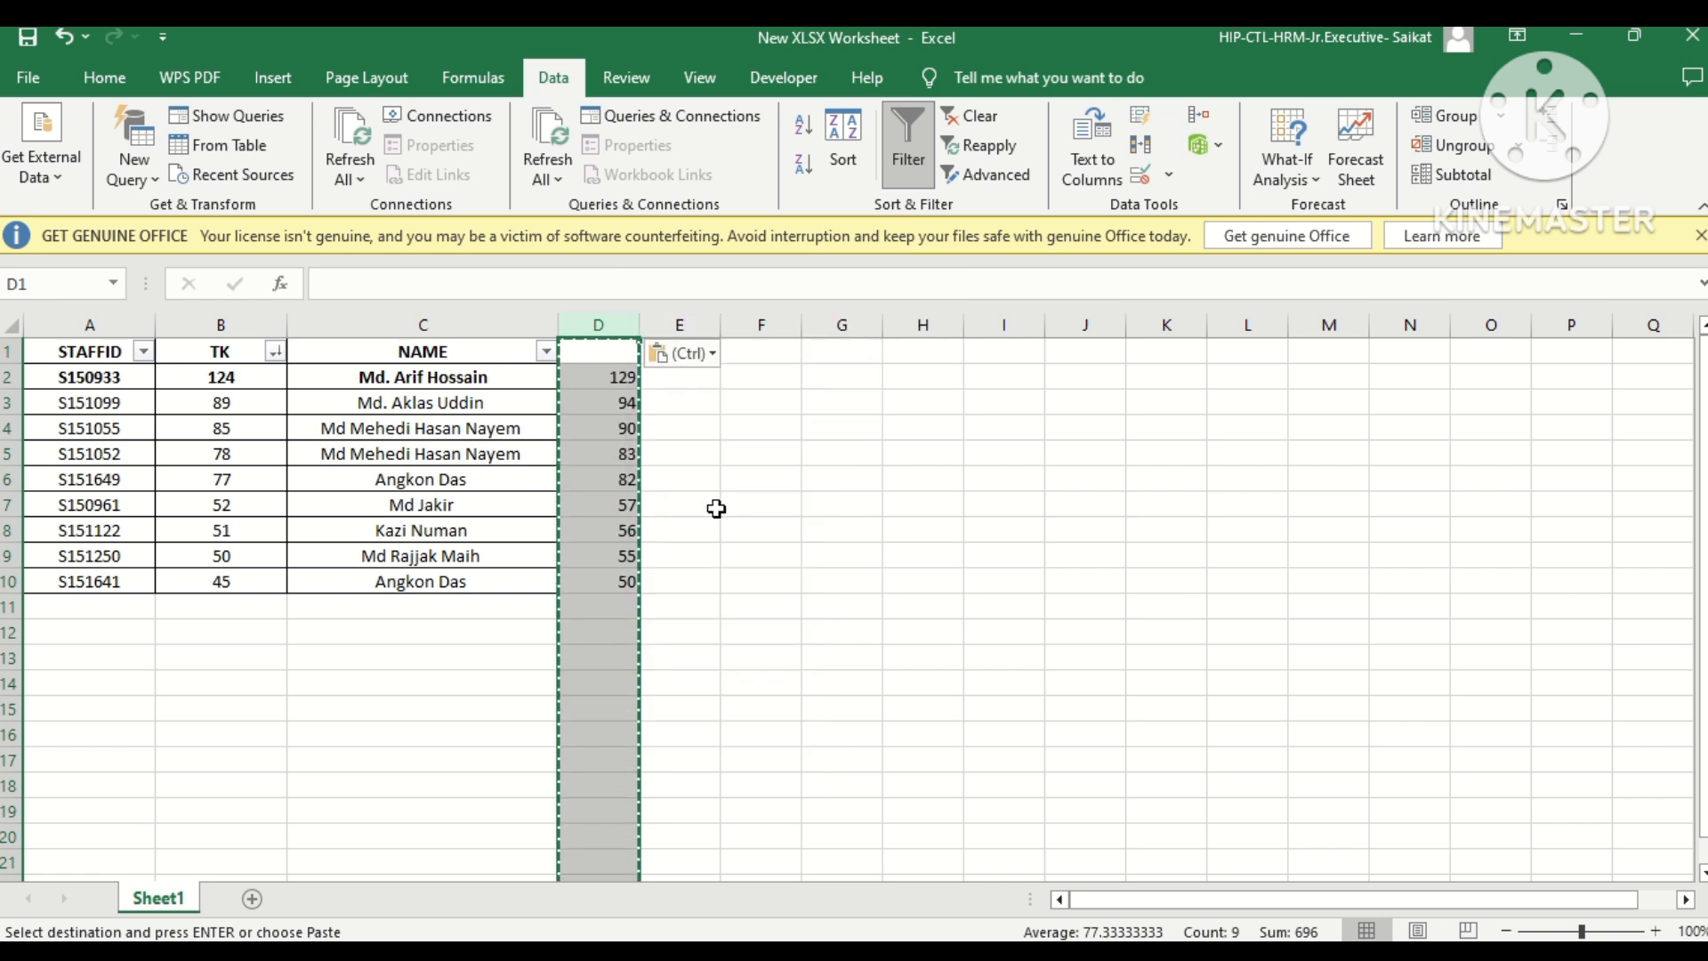
Apply borders to D1:D10 so the calculated column matches the staff table.
{"action": "left_click", "coordinate": [723, 504]}
{"action": "left_click", "coordinate": [679, 430]}
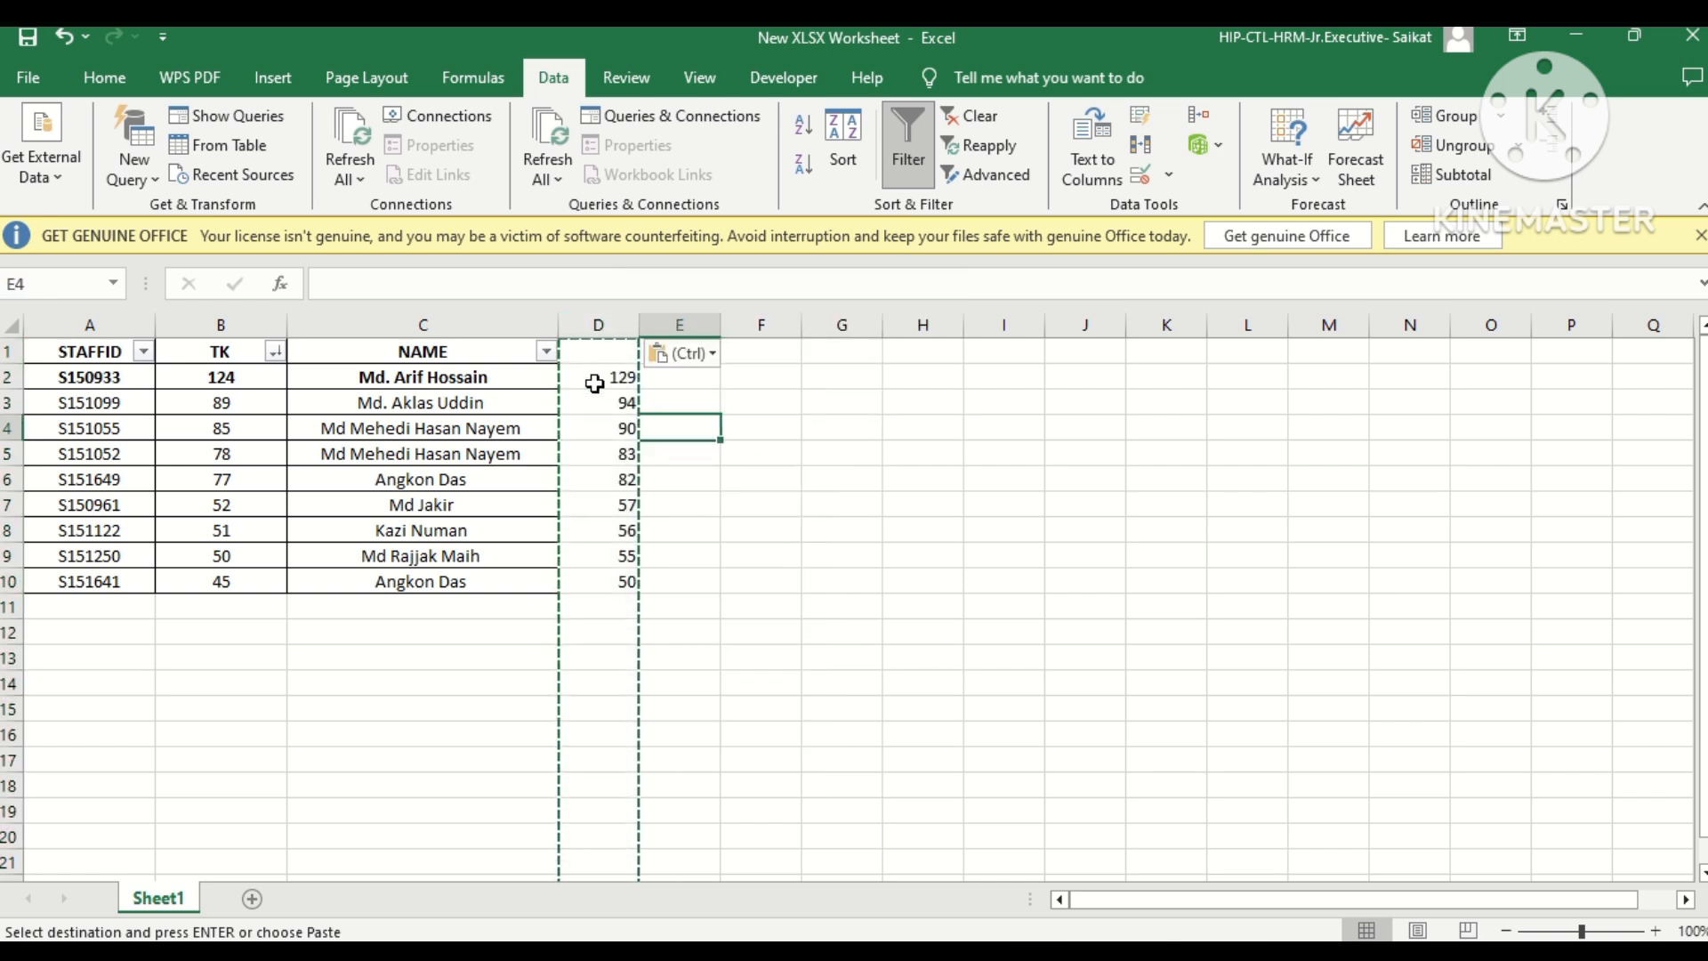
{"action": "left_click_drag", "start_coordinate": [598, 355], "coordinate": [623, 580]}
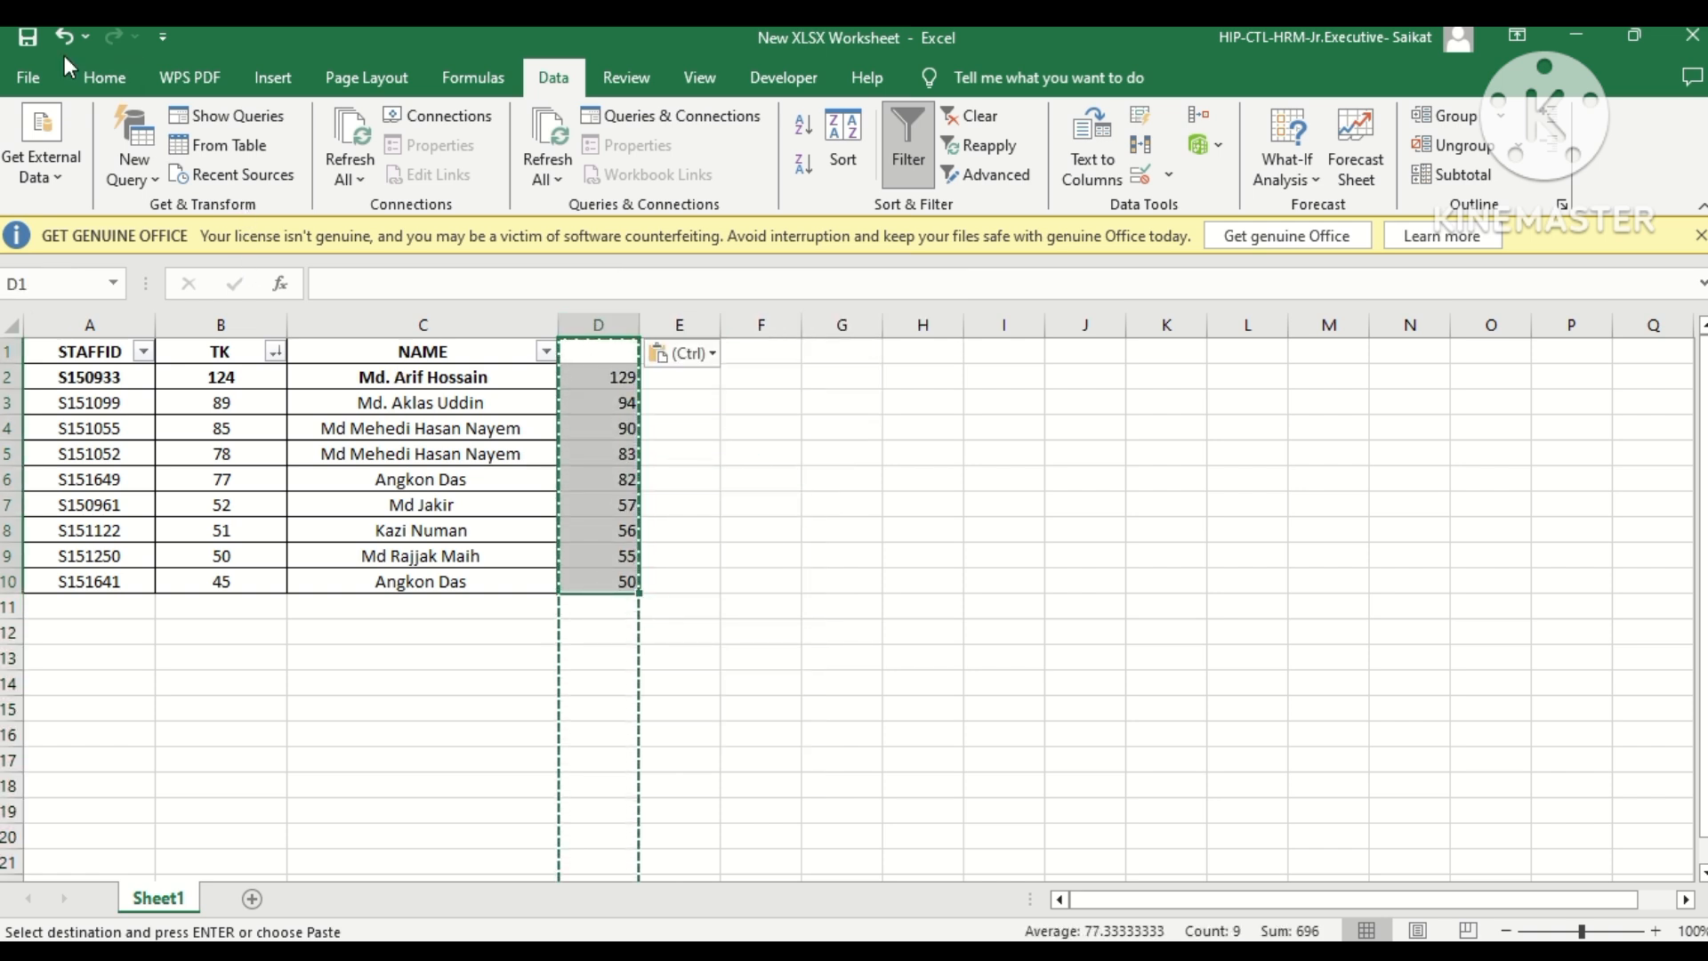
{"action": "left_click", "coordinate": [102, 77]}
{"action": "key", "text": "Escape"}
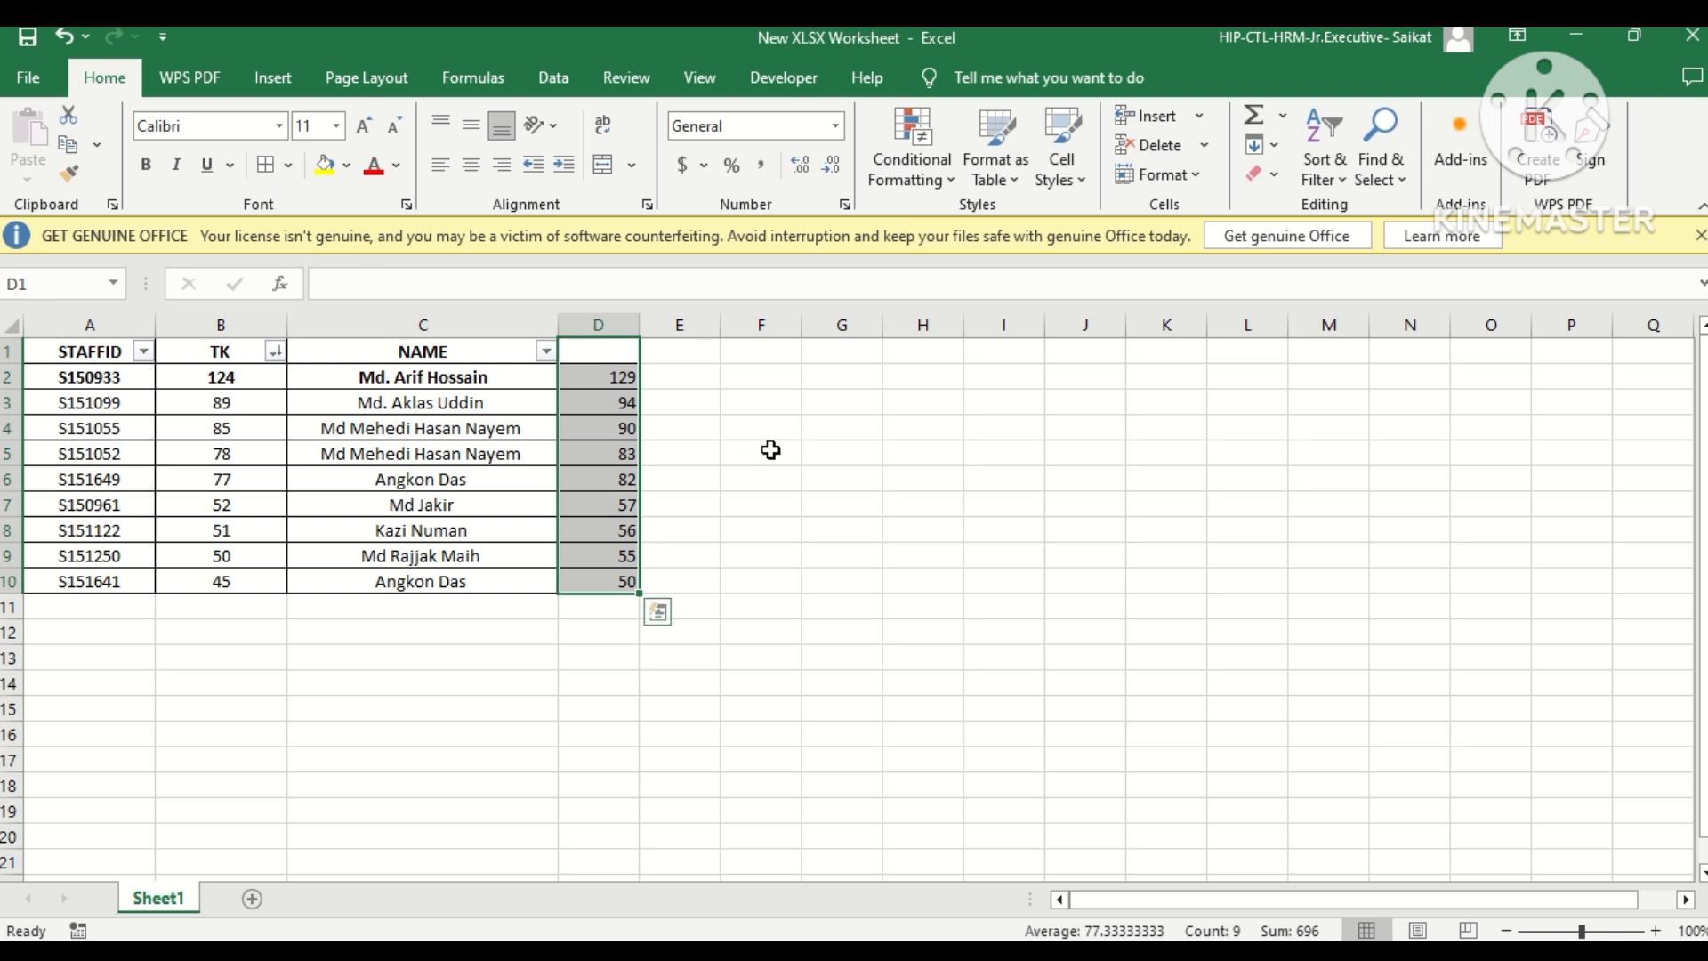
{"action": "left_click", "coordinate": [770, 450]}
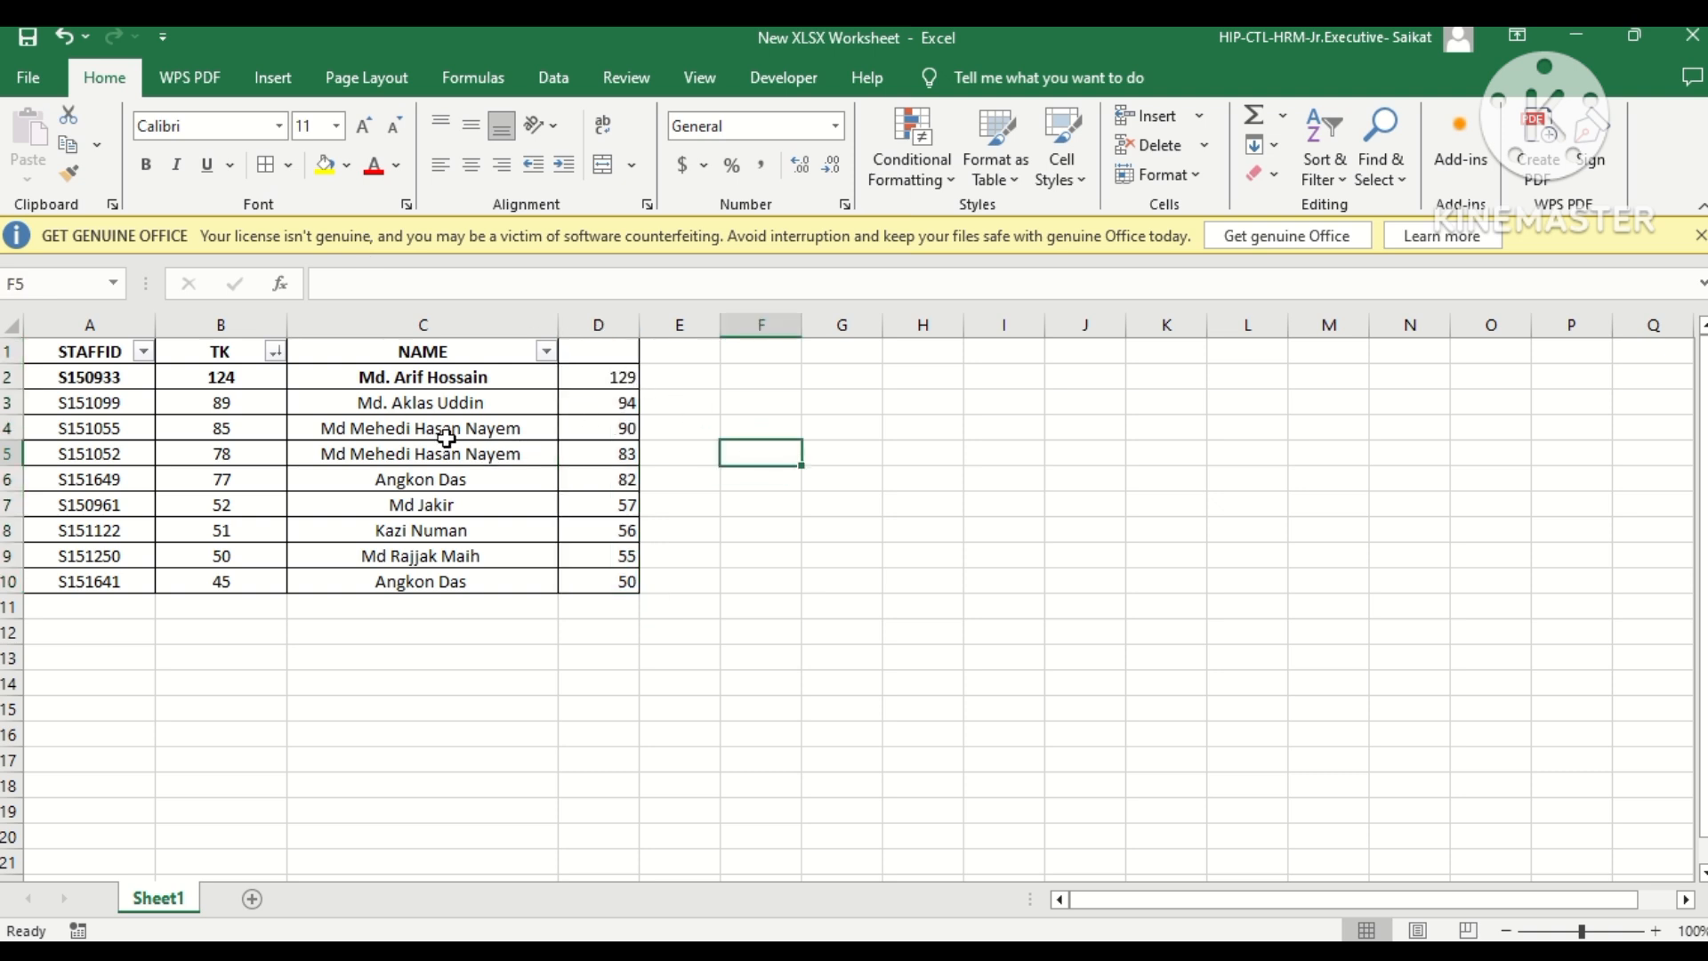
Delete the calculated column D beside the staff table.
{"action": "left_click", "coordinate": [592, 327]}
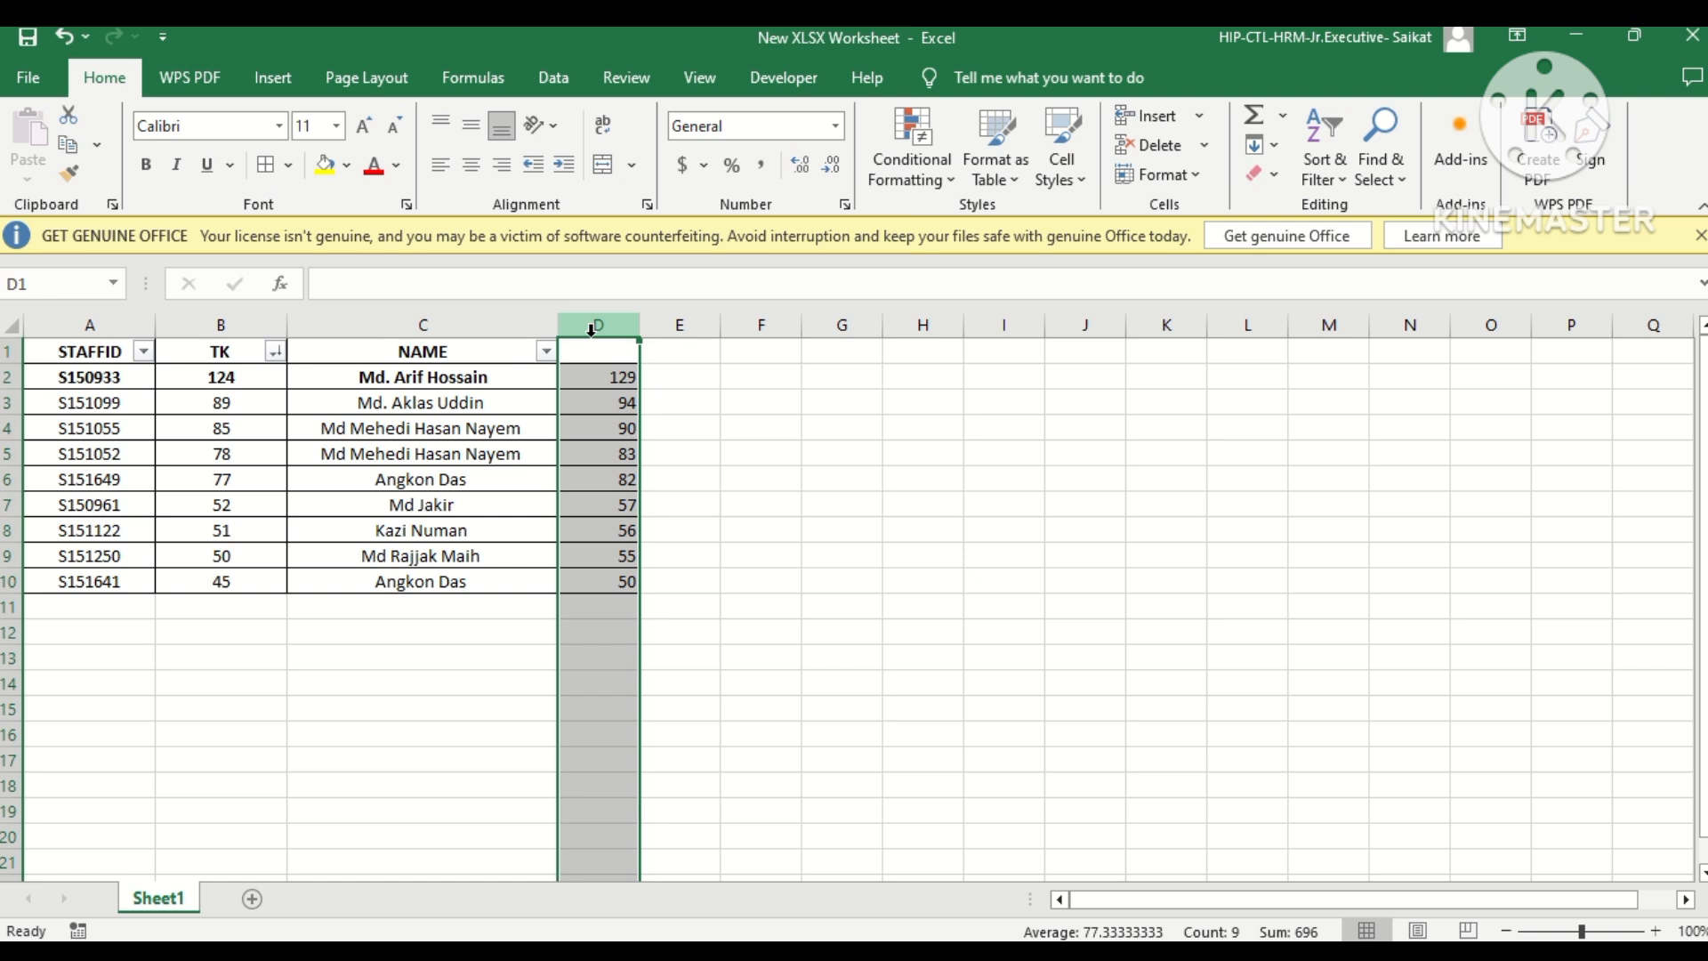
{"action": "right_click", "coordinate": [591, 331]}
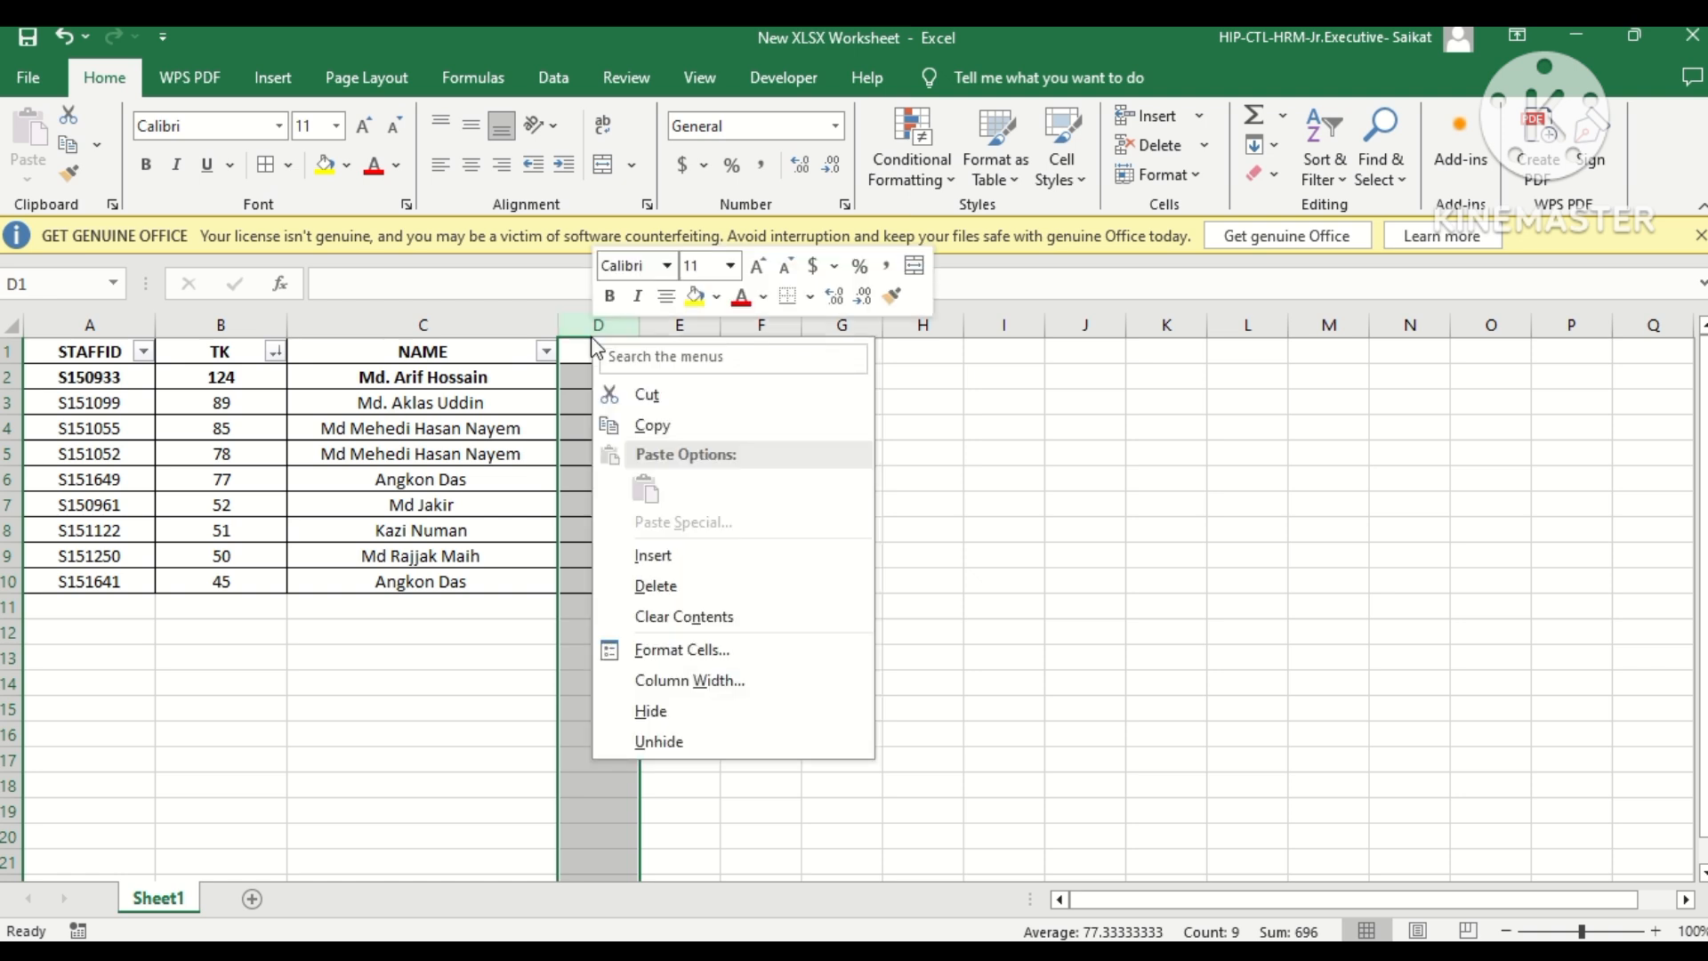
{"action": "left_click", "coordinate": [669, 583]}
{"action": "left_click", "coordinate": [344, 482]}
{"action": "left_click", "coordinate": [224, 352]}
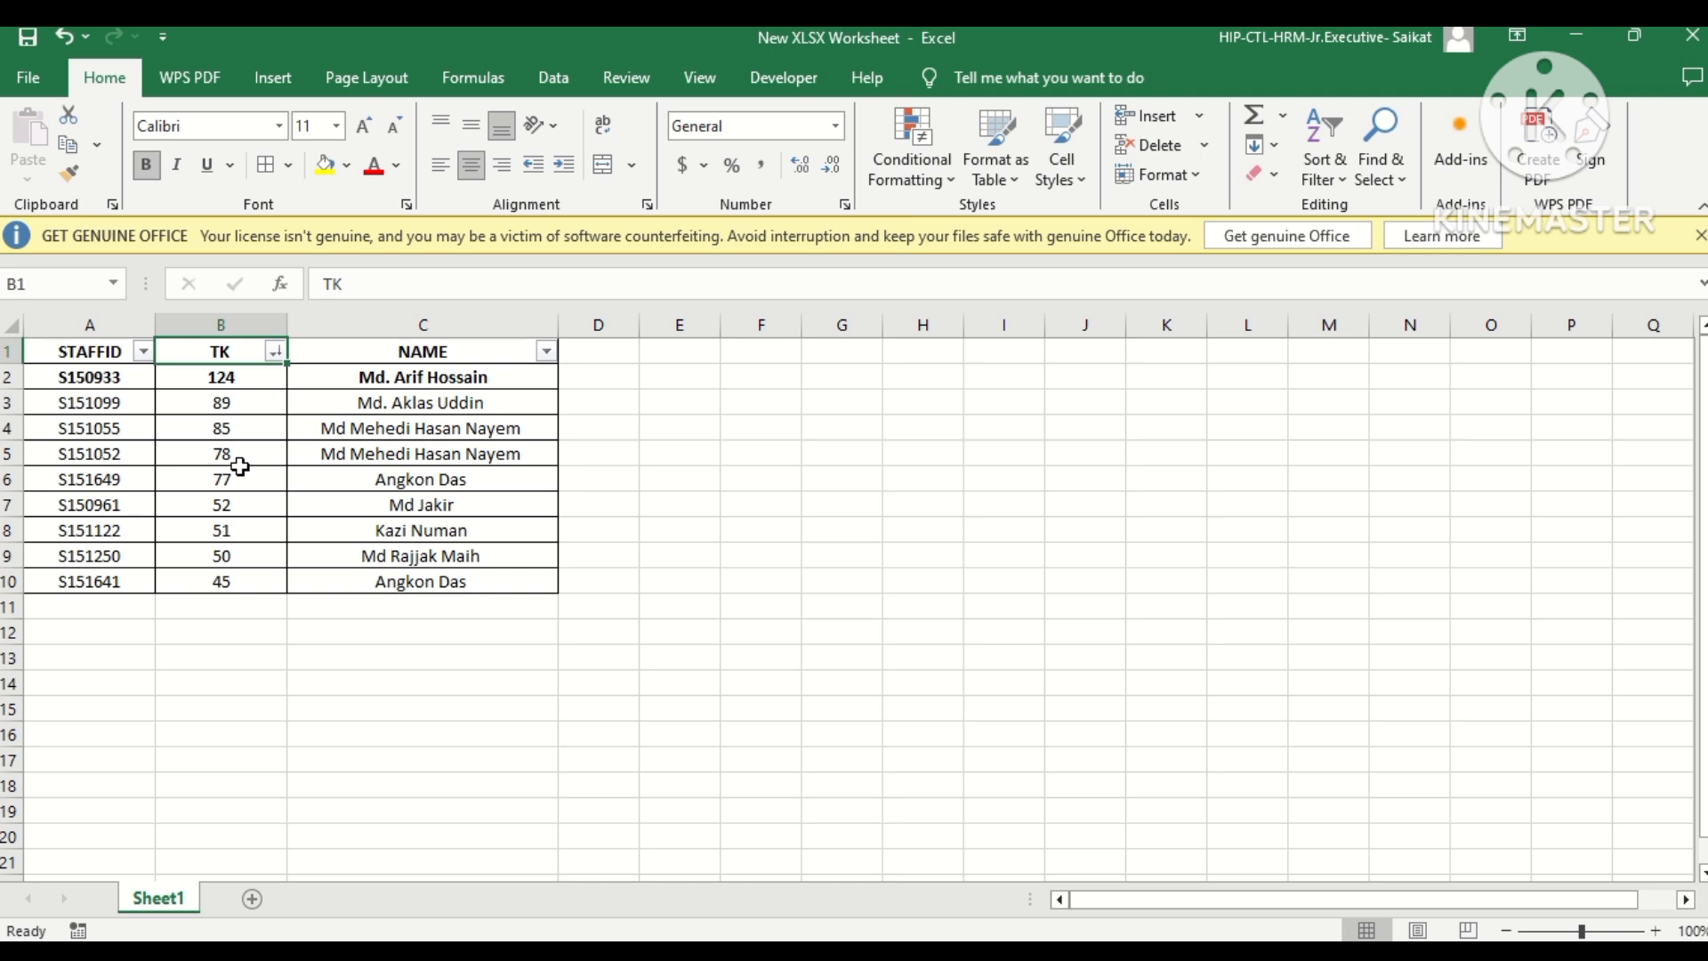
Start a VLOOKUP in D2 with A:A as the lookup value and A:B as the table array.
{"action": "left_click", "coordinate": [587, 379]}
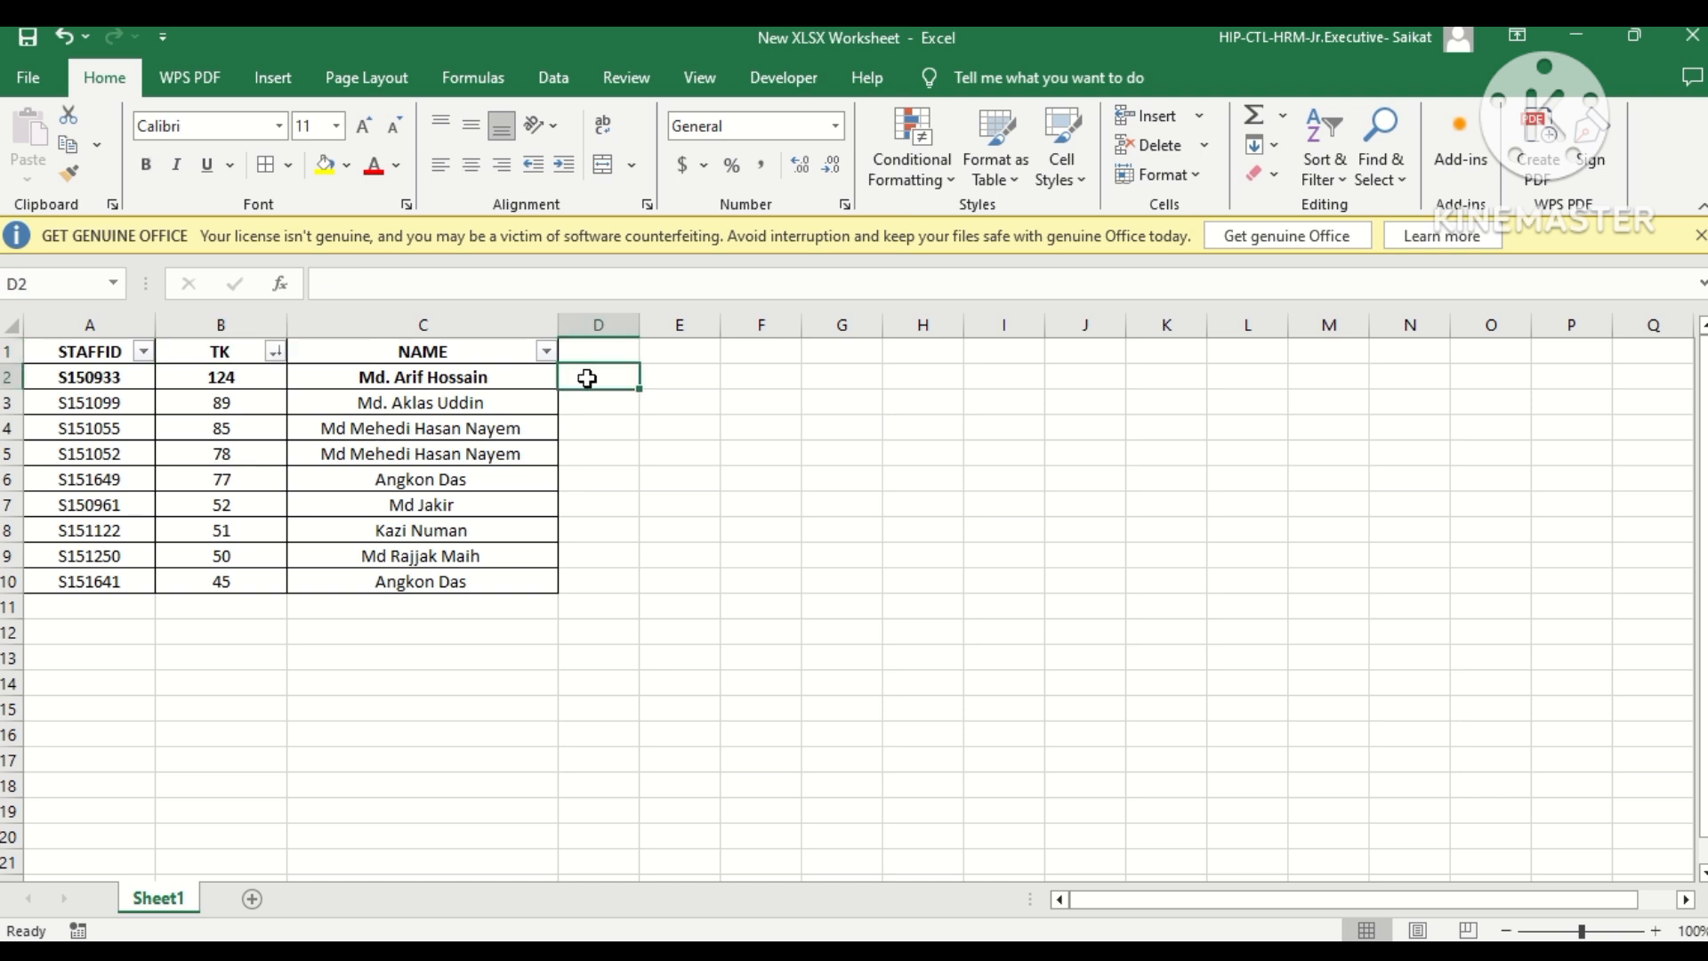
{"action": "type", "text": "="}
{"action": "left_click", "coordinate": [62, 285]}
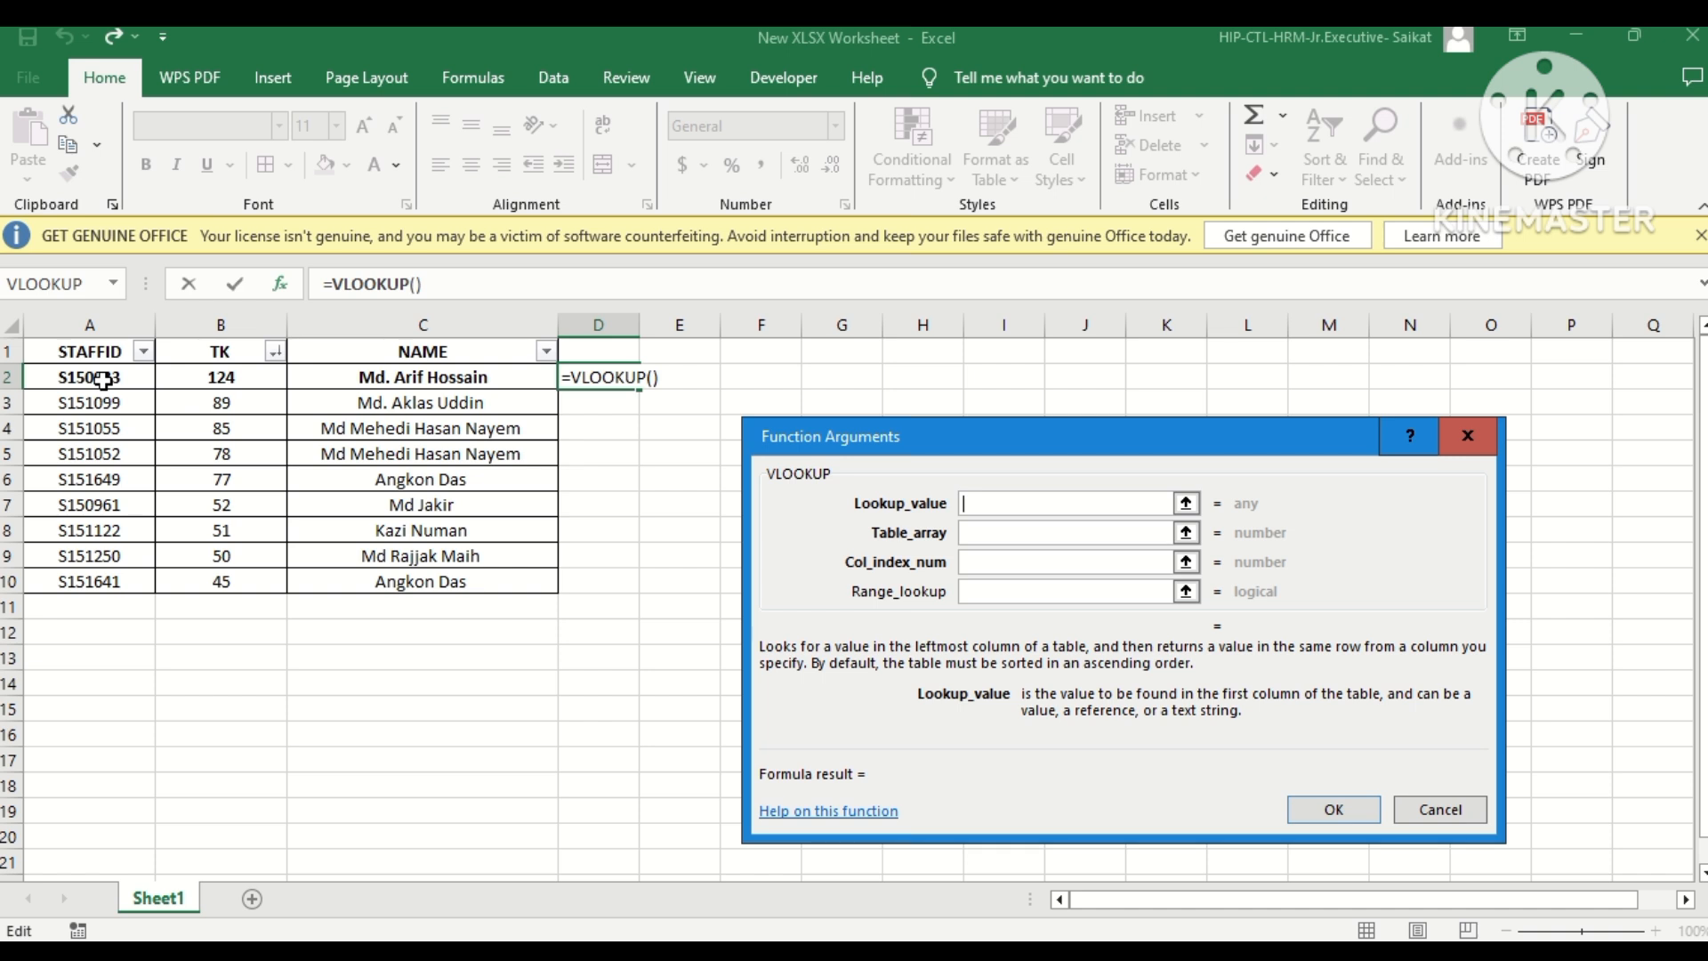
{"action": "left_click", "coordinate": [89, 324]}
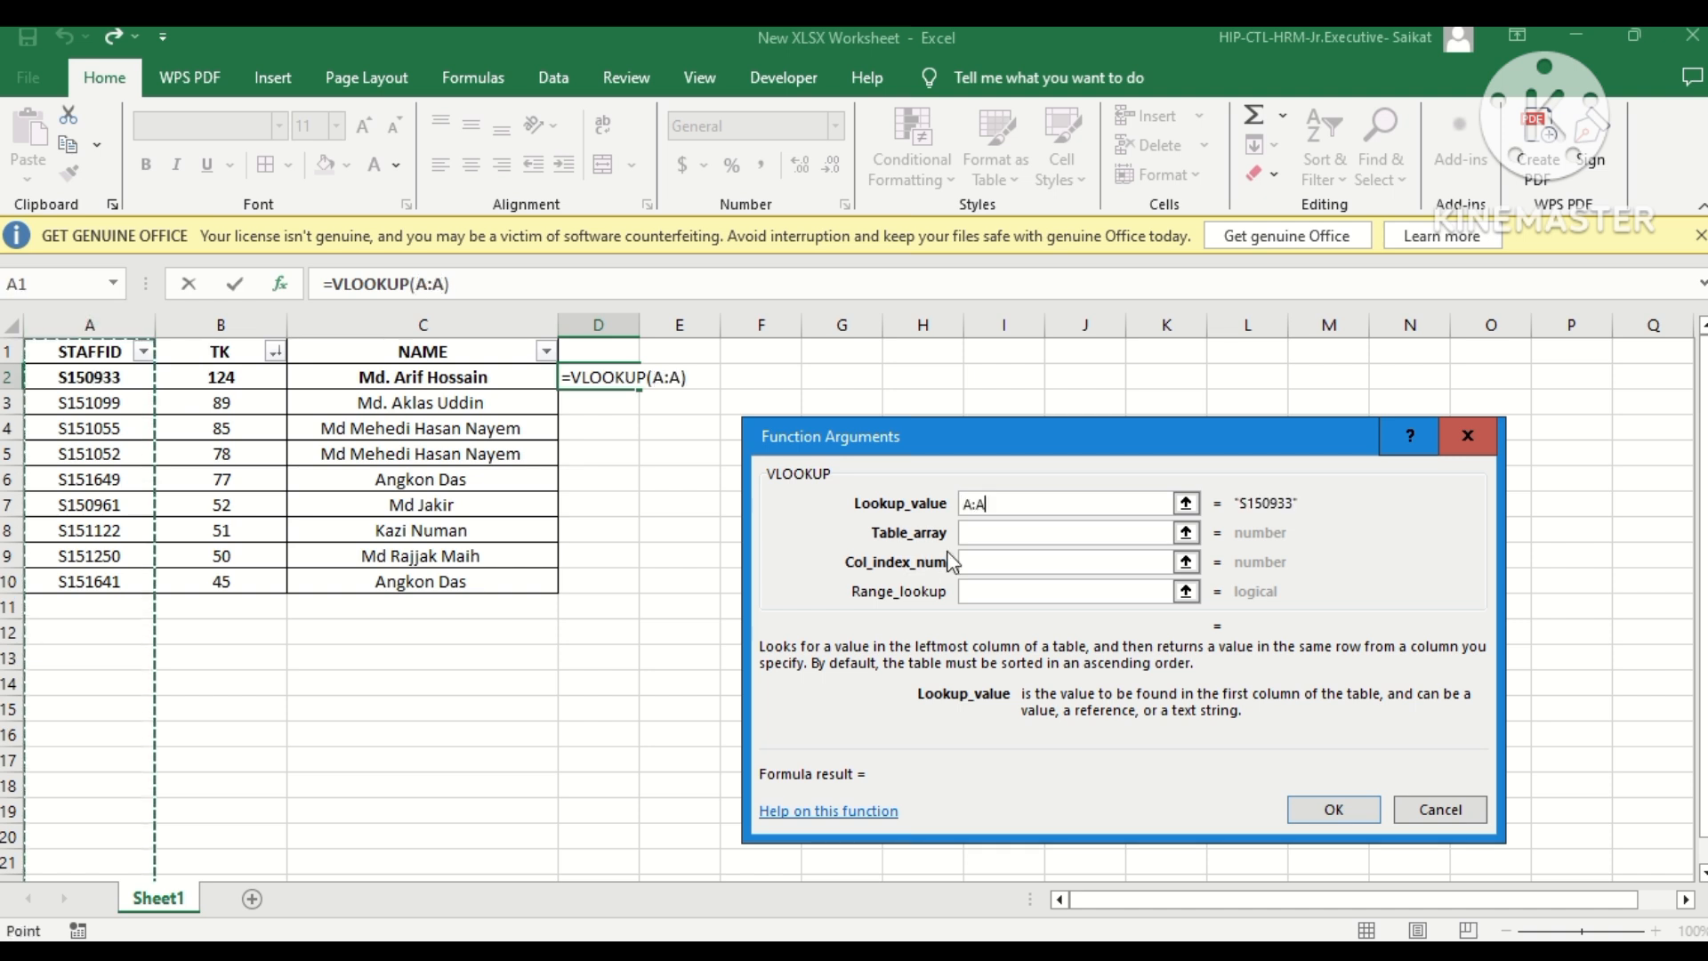
{"action": "left_click", "coordinate": [977, 534]}
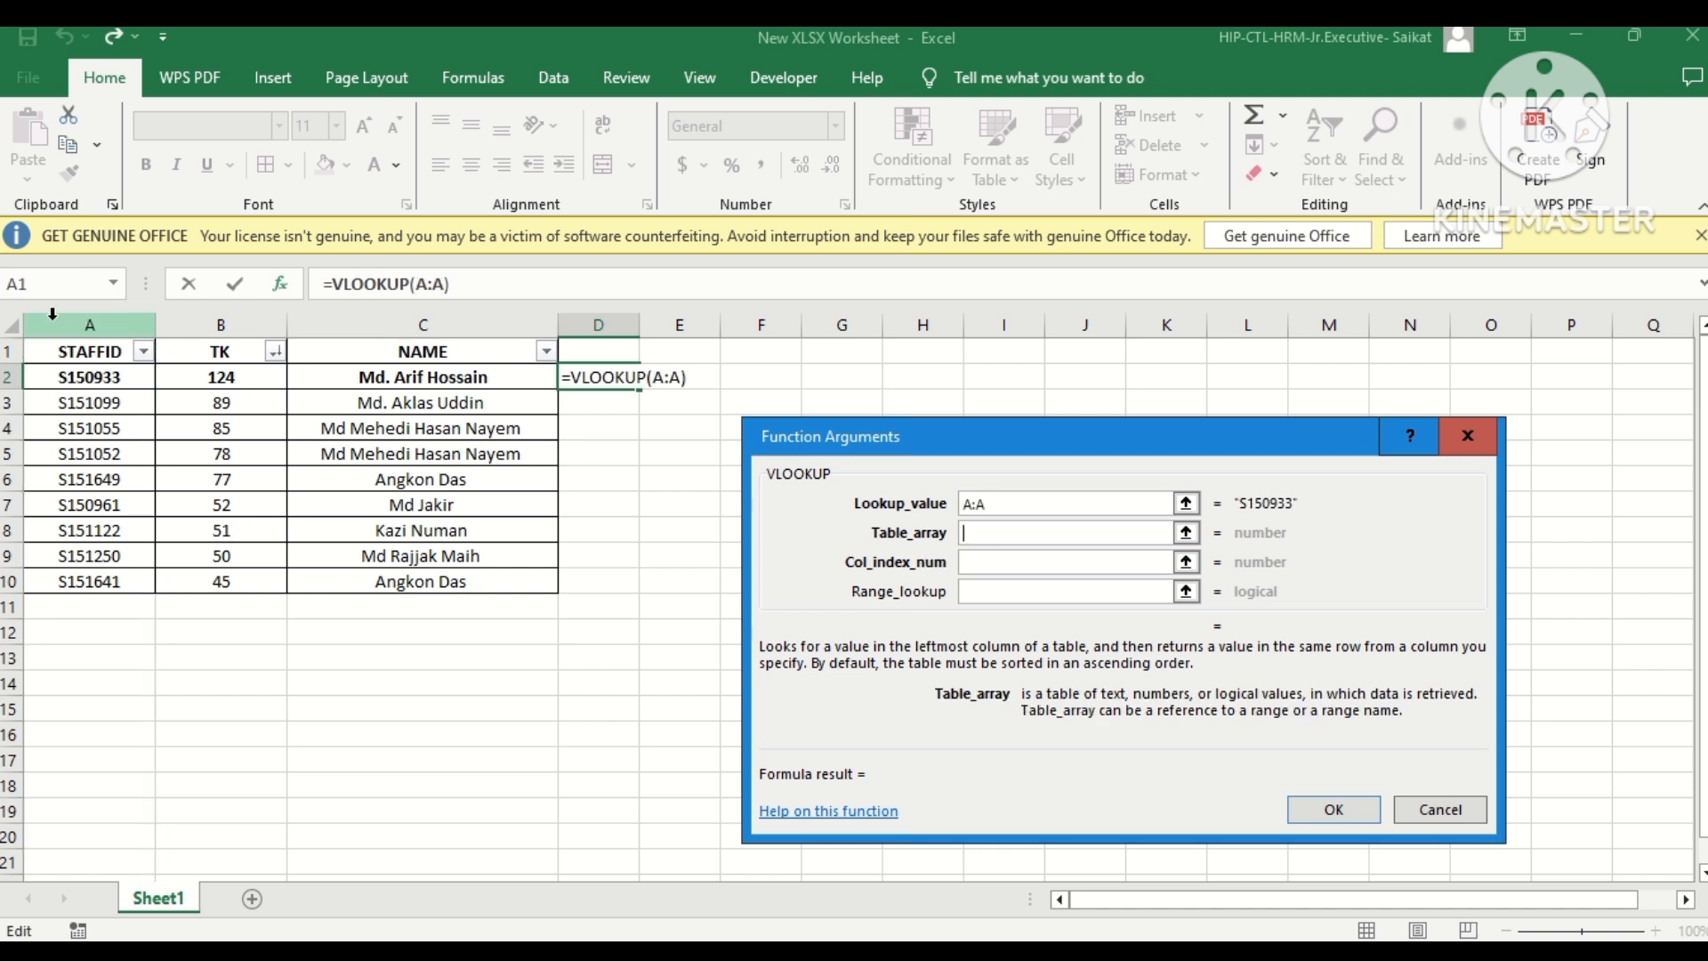
{"action": "left_click_drag", "start_coordinate": [53, 321], "coordinate": [183, 322]}
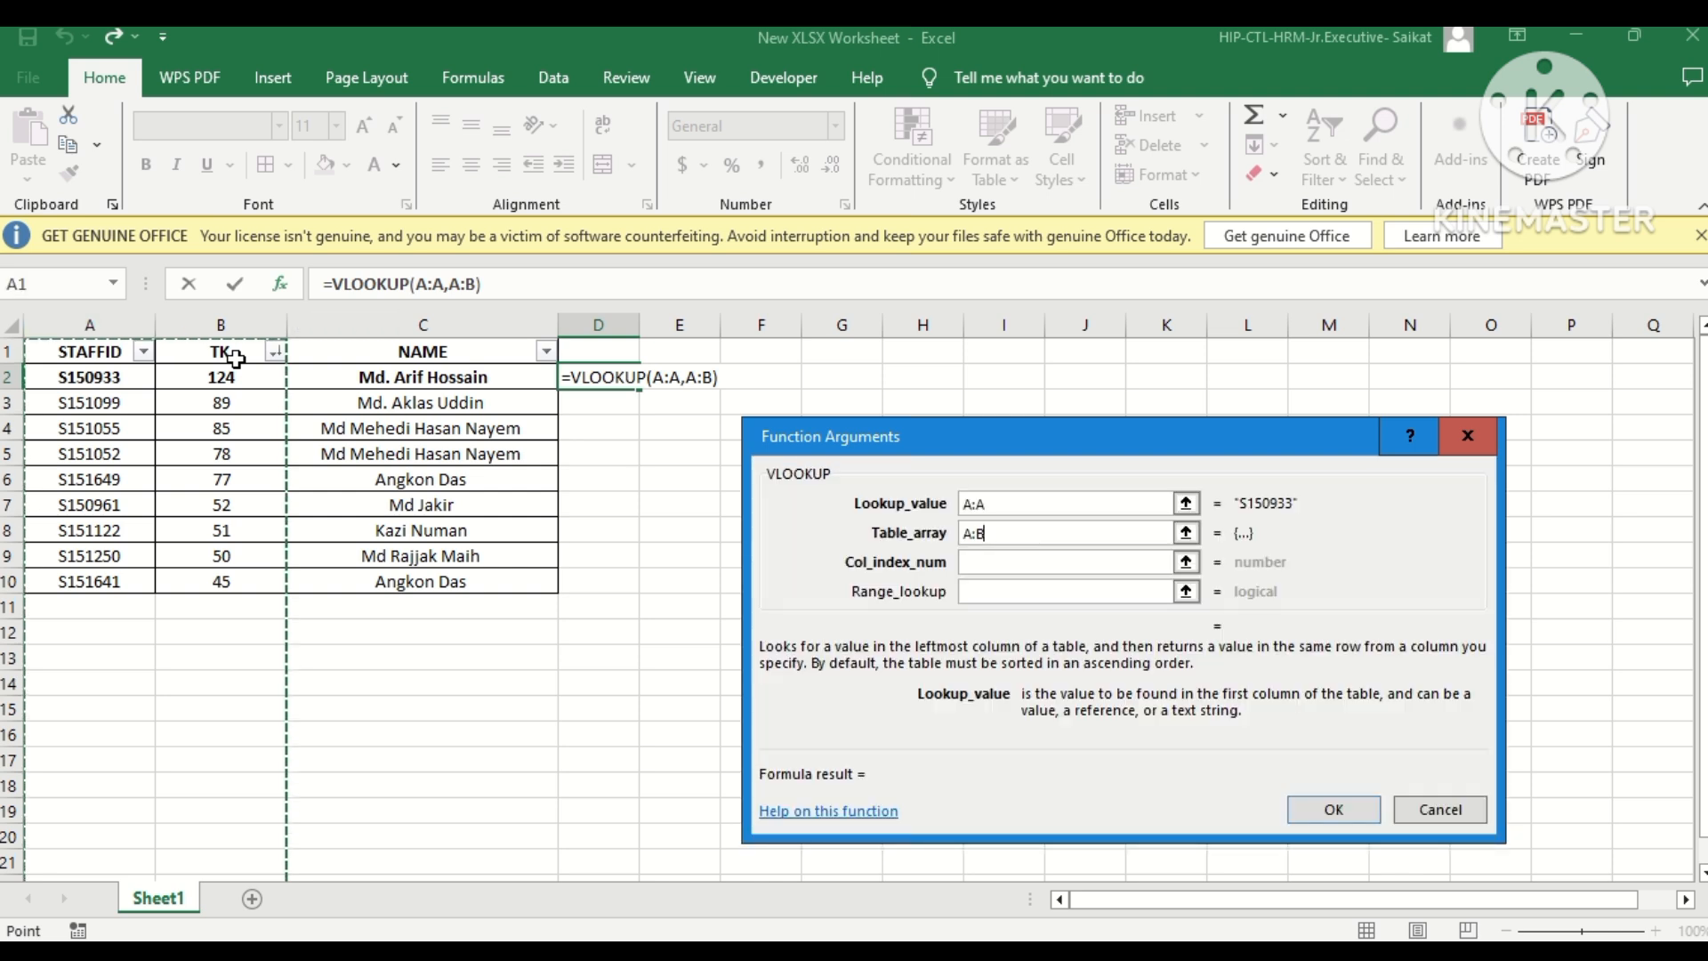
Complete the VLOOKUP with column index 2 and range lookup 0, and fill it down through D10.
{"action": "left_click", "coordinate": [976, 562]}
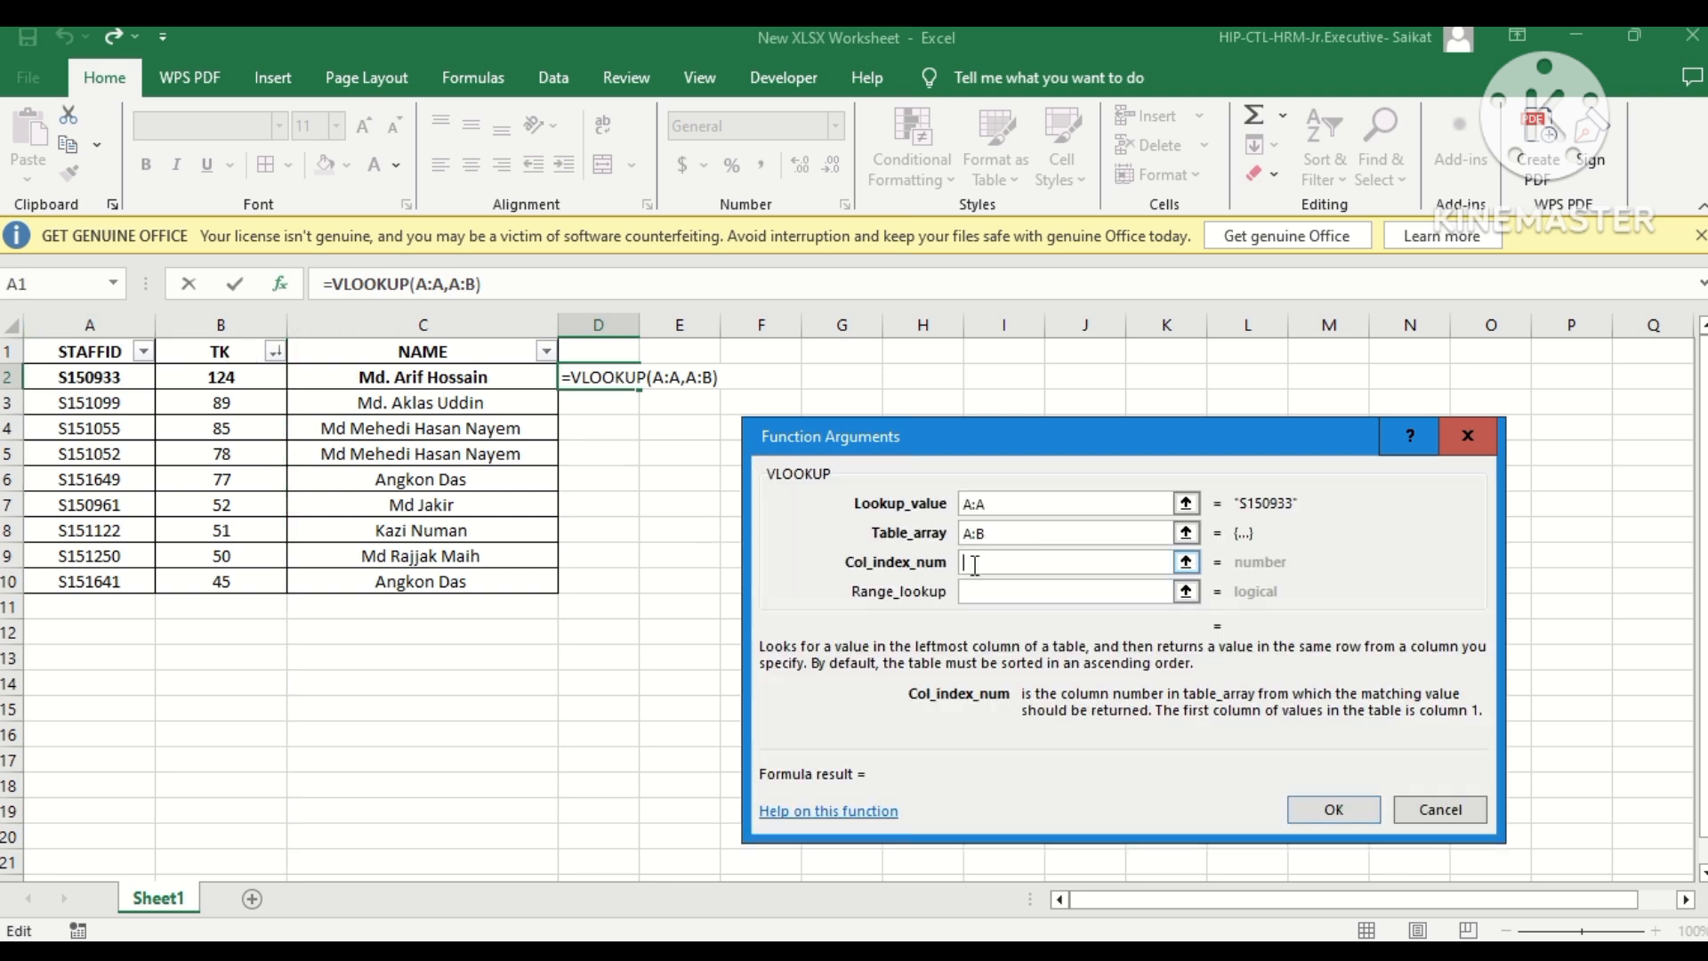
{"action": "type", "text": "2"}
{"action": "left_click", "coordinate": [981, 595]}
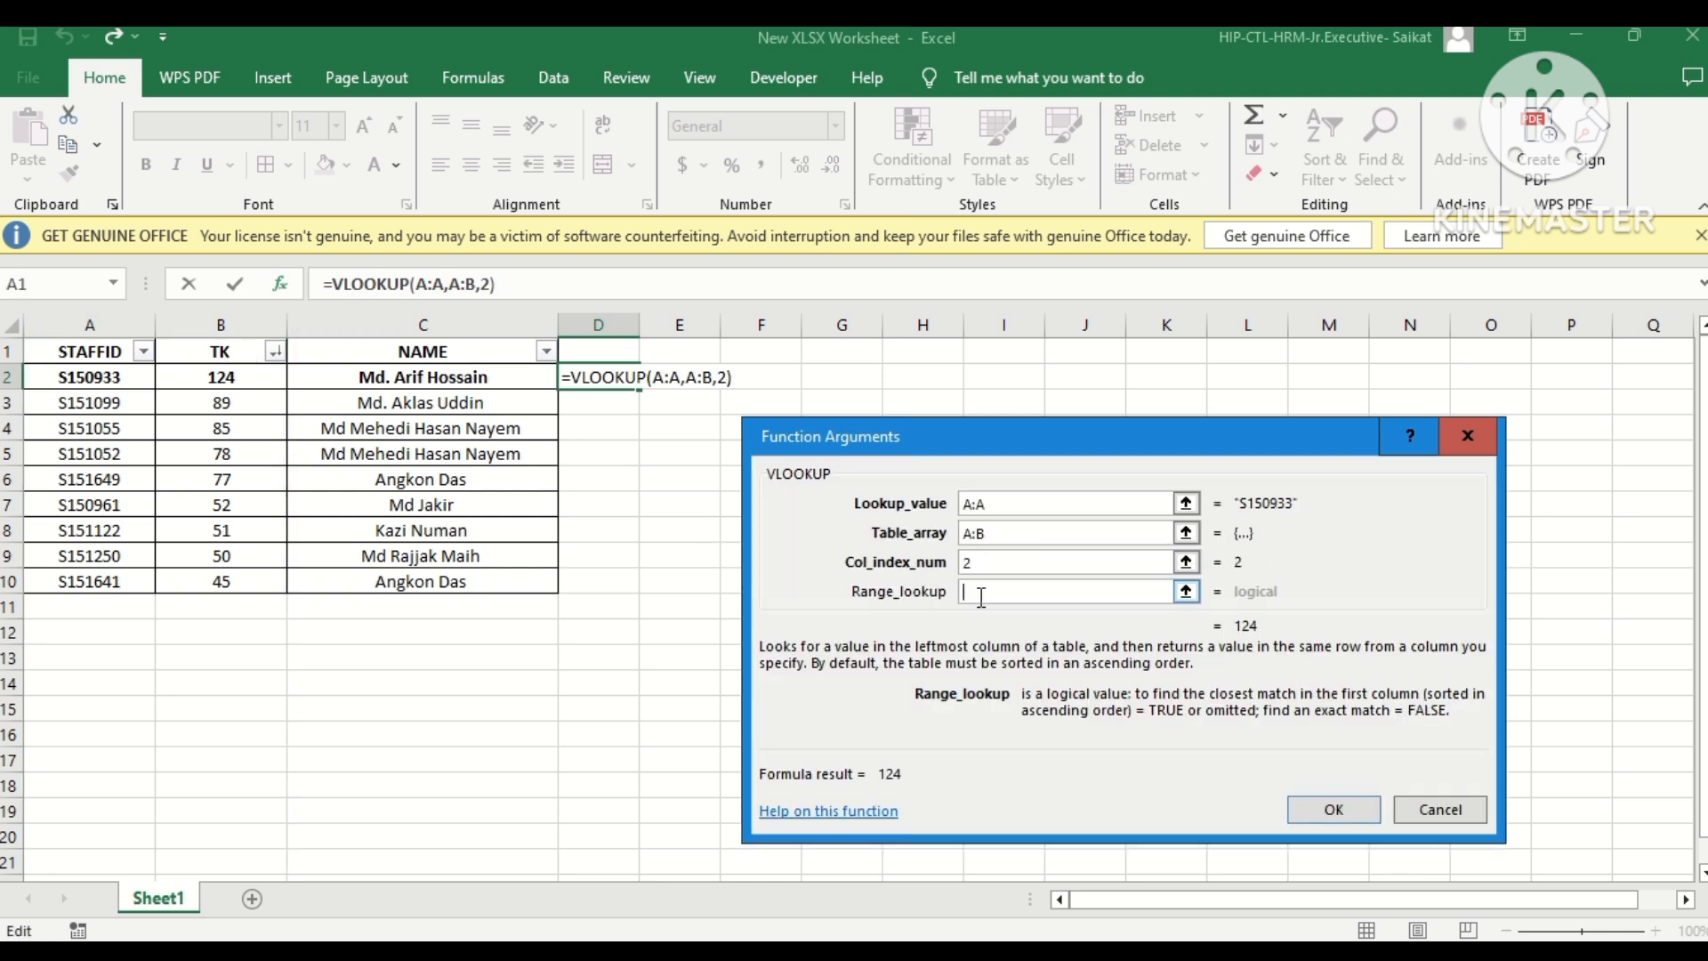
{"action": "type", "text": "0"}
{"action": "key", "text": "Return"}
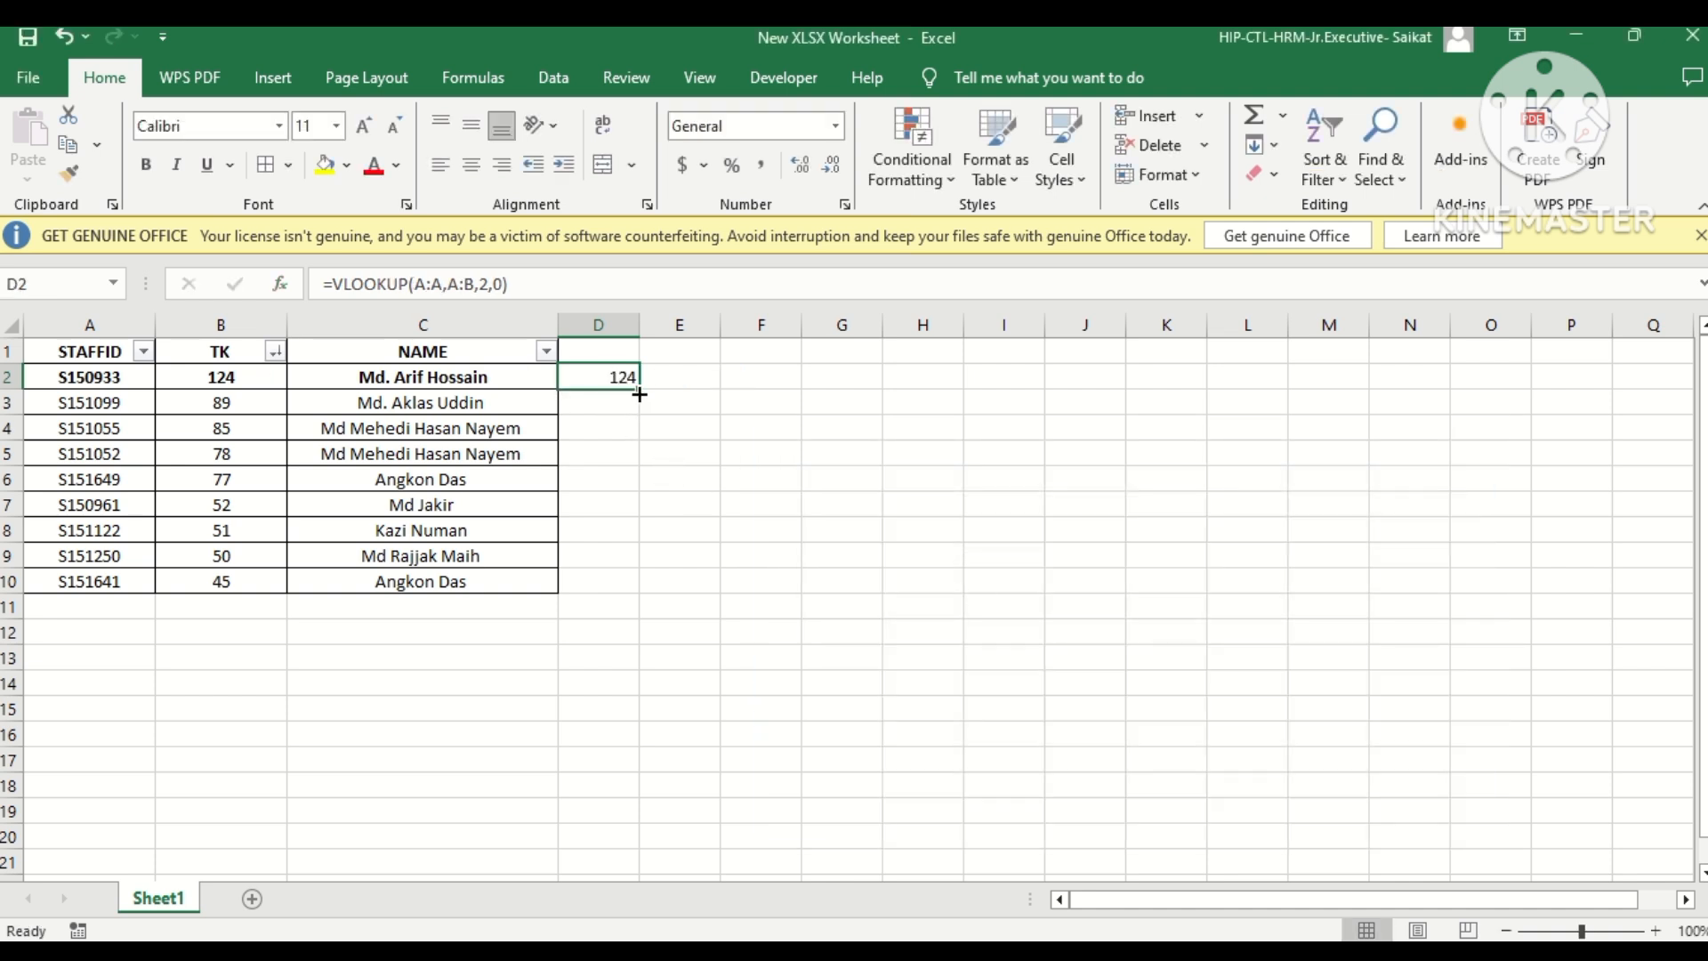
{"action": "double_click", "coordinate": [640, 394]}
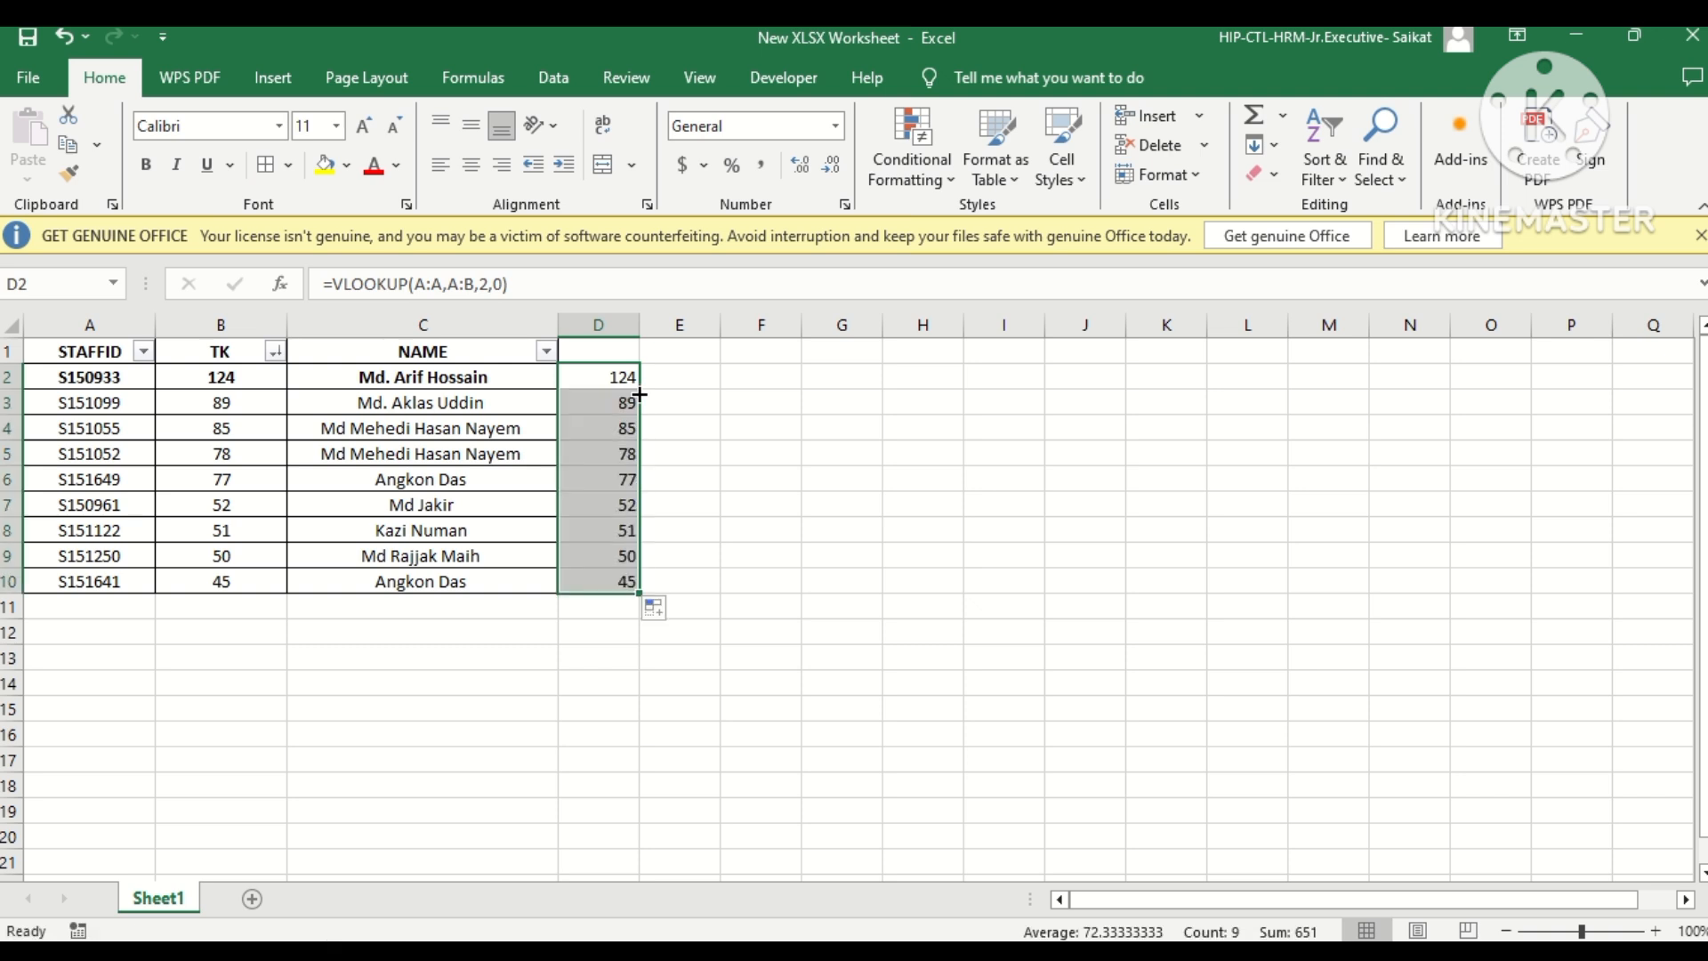
{"action": "left_click", "coordinate": [669, 457]}
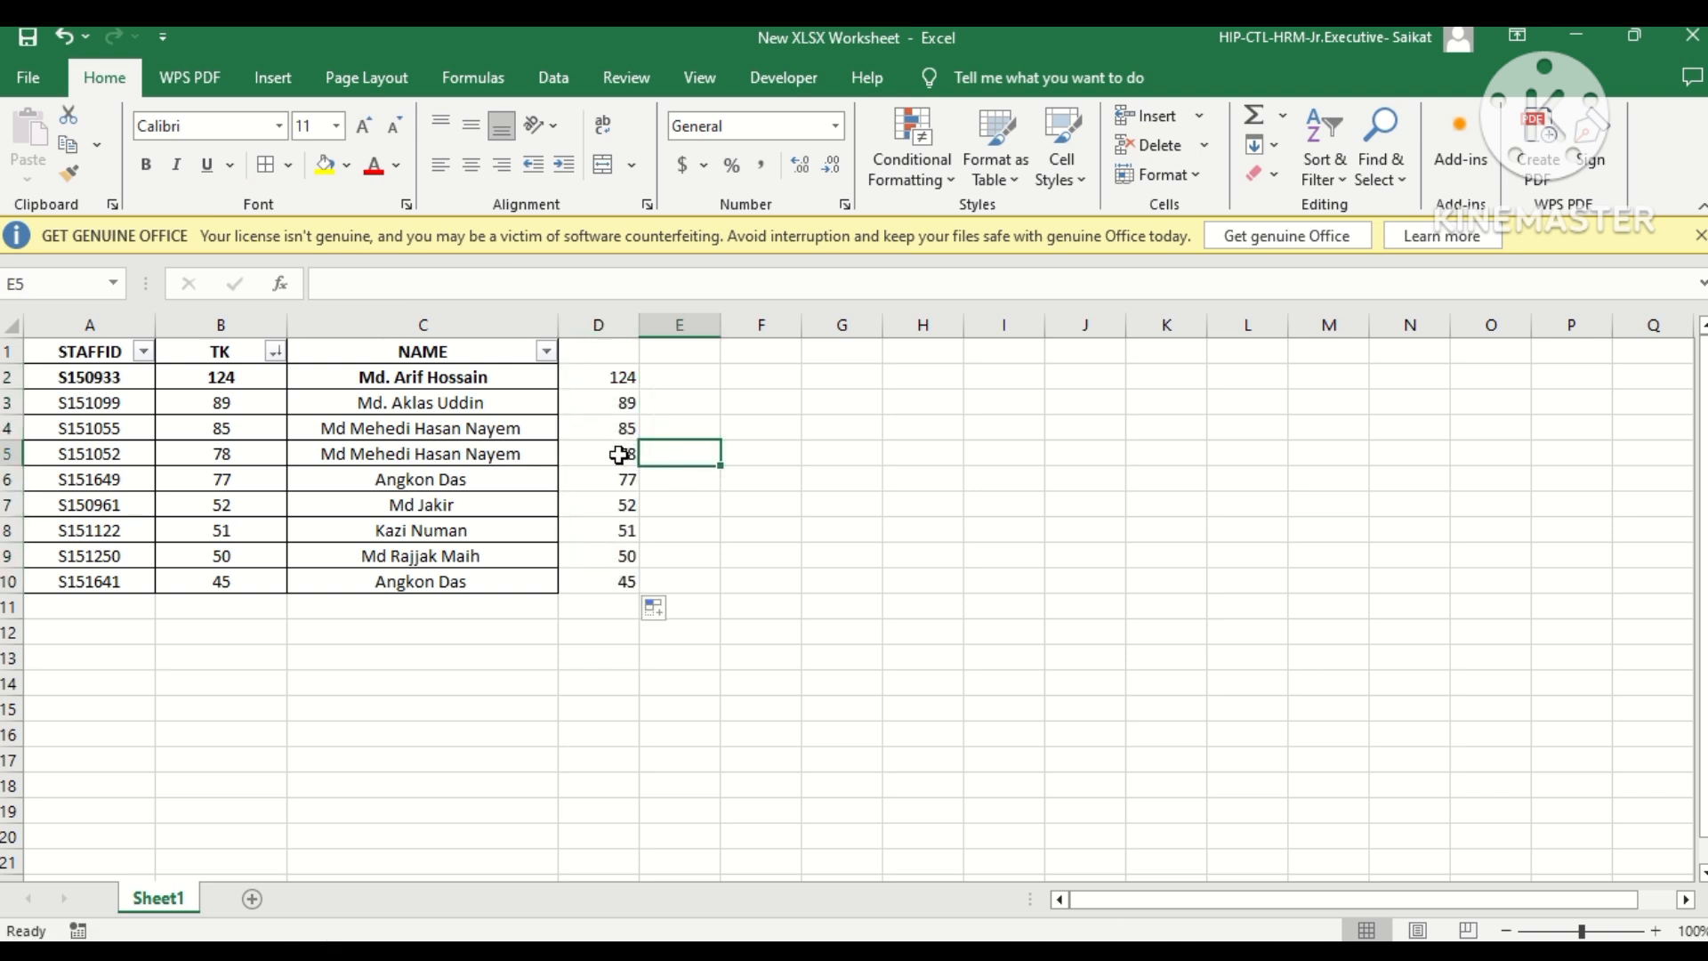
Delete column D with the VLOOKUP results.
{"action": "left_click", "coordinate": [608, 324]}
{"action": "right_click", "coordinate": [609, 324]}
{"action": "left_click", "coordinate": [679, 574]}
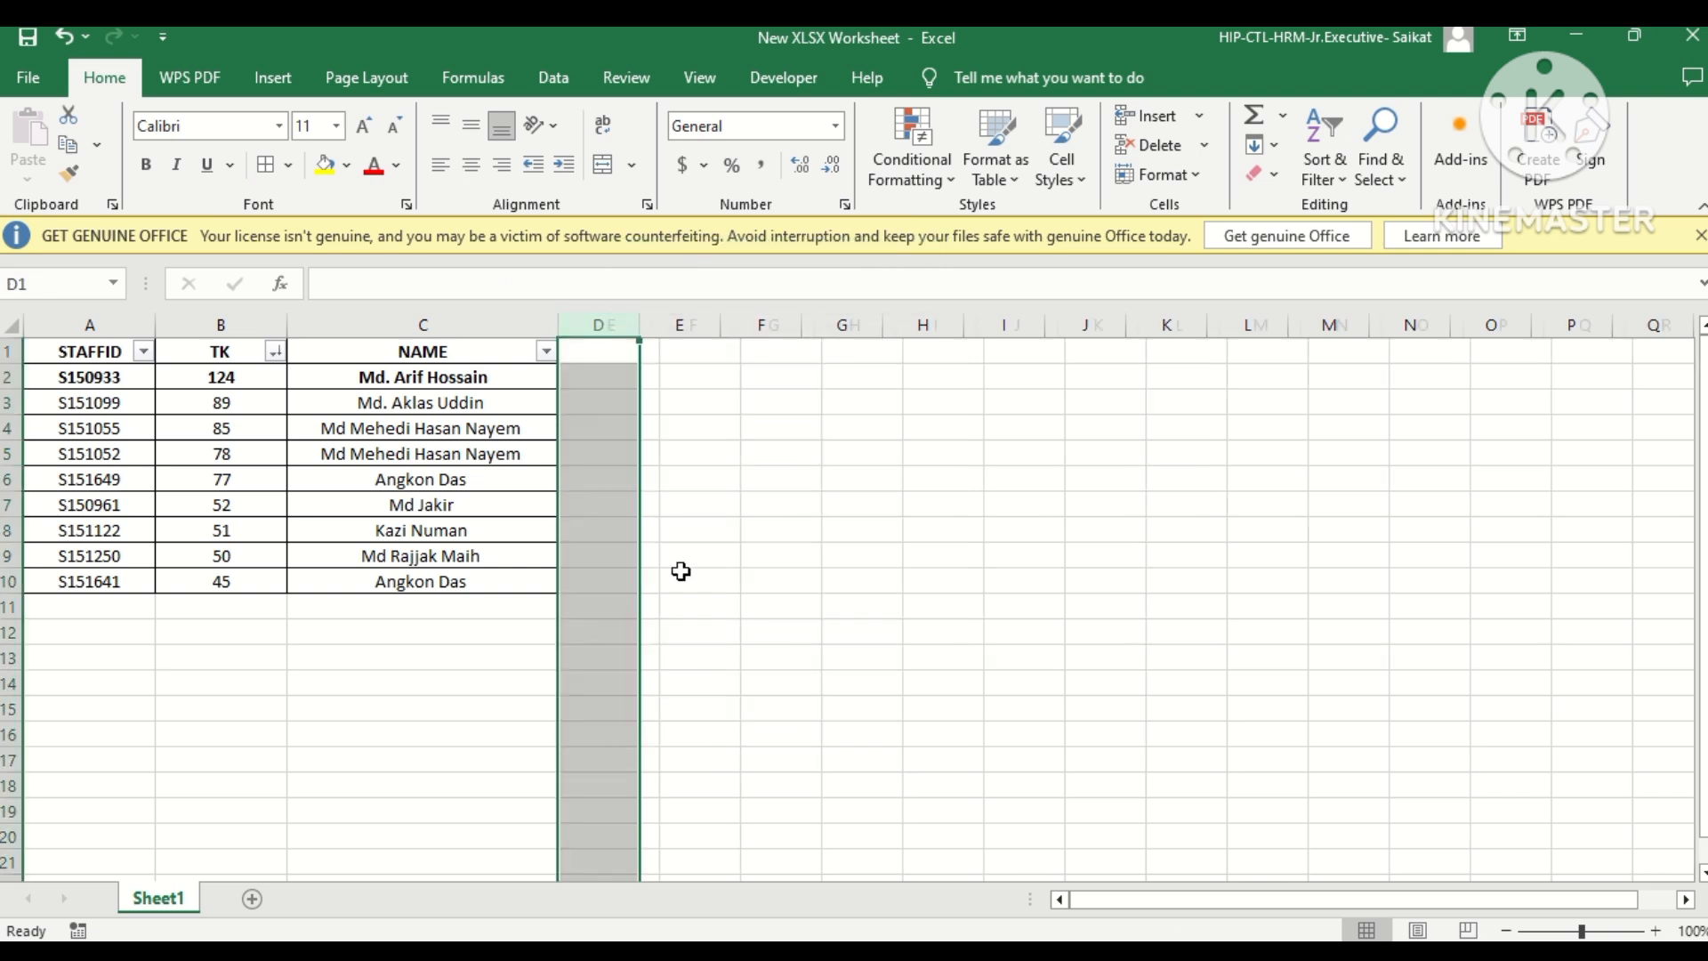
{"action": "left_click", "coordinate": [663, 504]}
Create a PivotTable from Sheet1!$A$1:$C$10 on a new worksheet.
{"action": "left_click", "coordinate": [585, 377]}
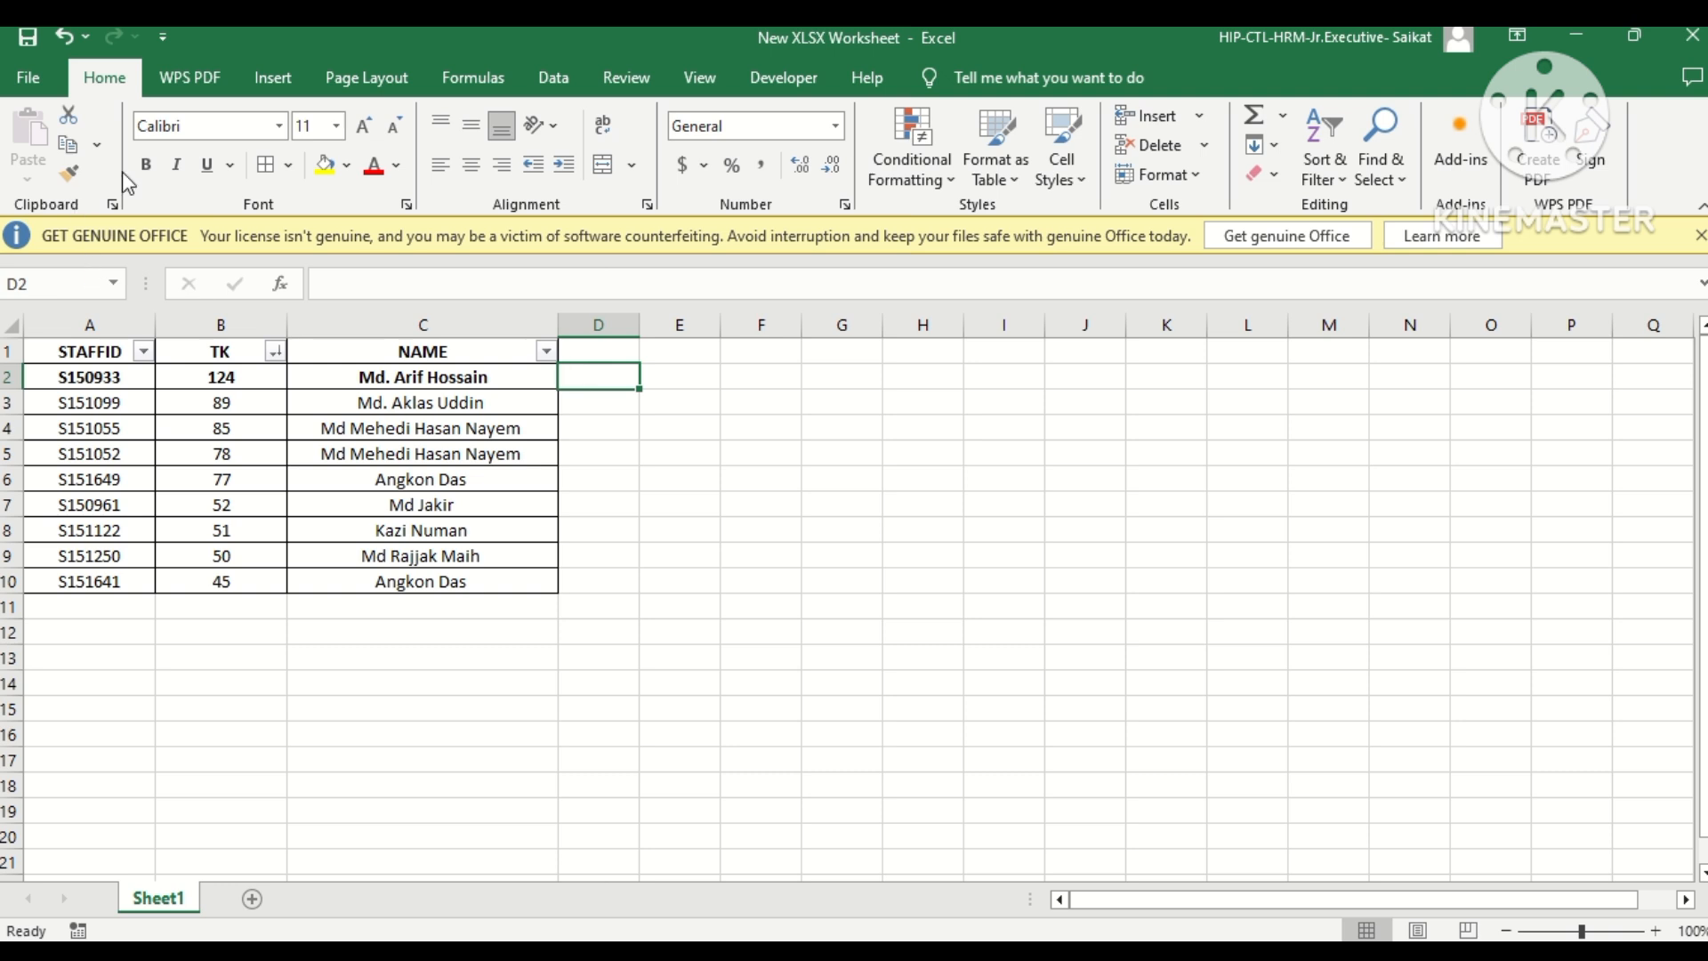
{"action": "left_click", "coordinate": [270, 80]}
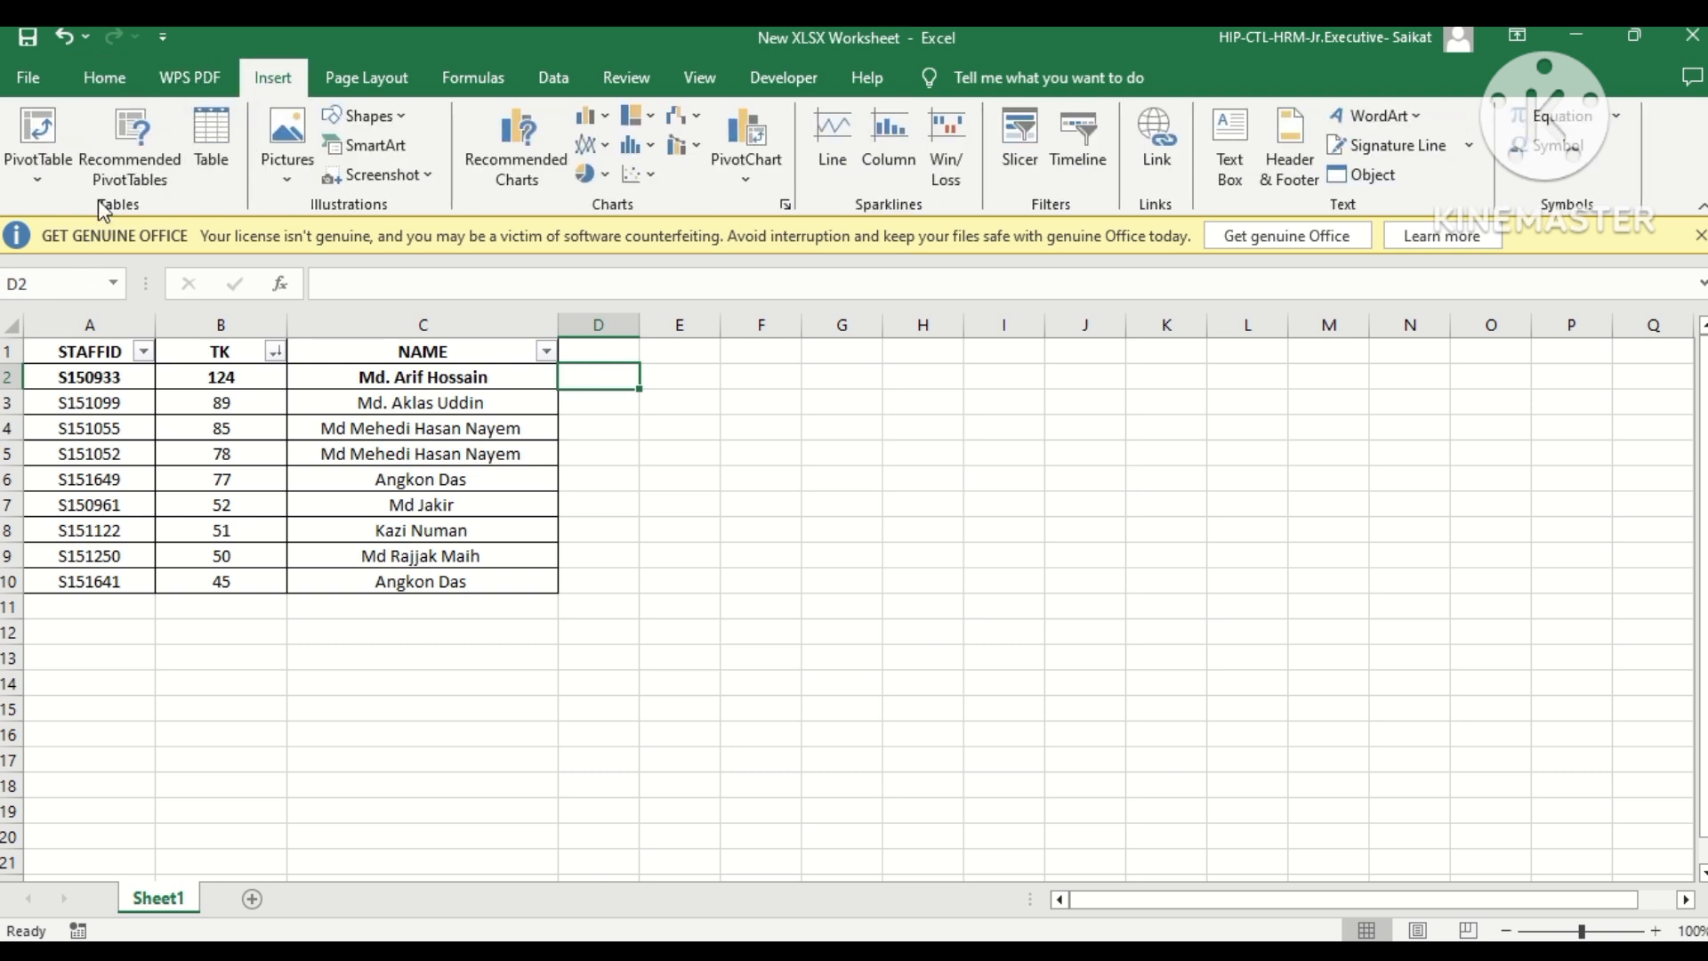
{"action": "left_click", "coordinate": [40, 166]}
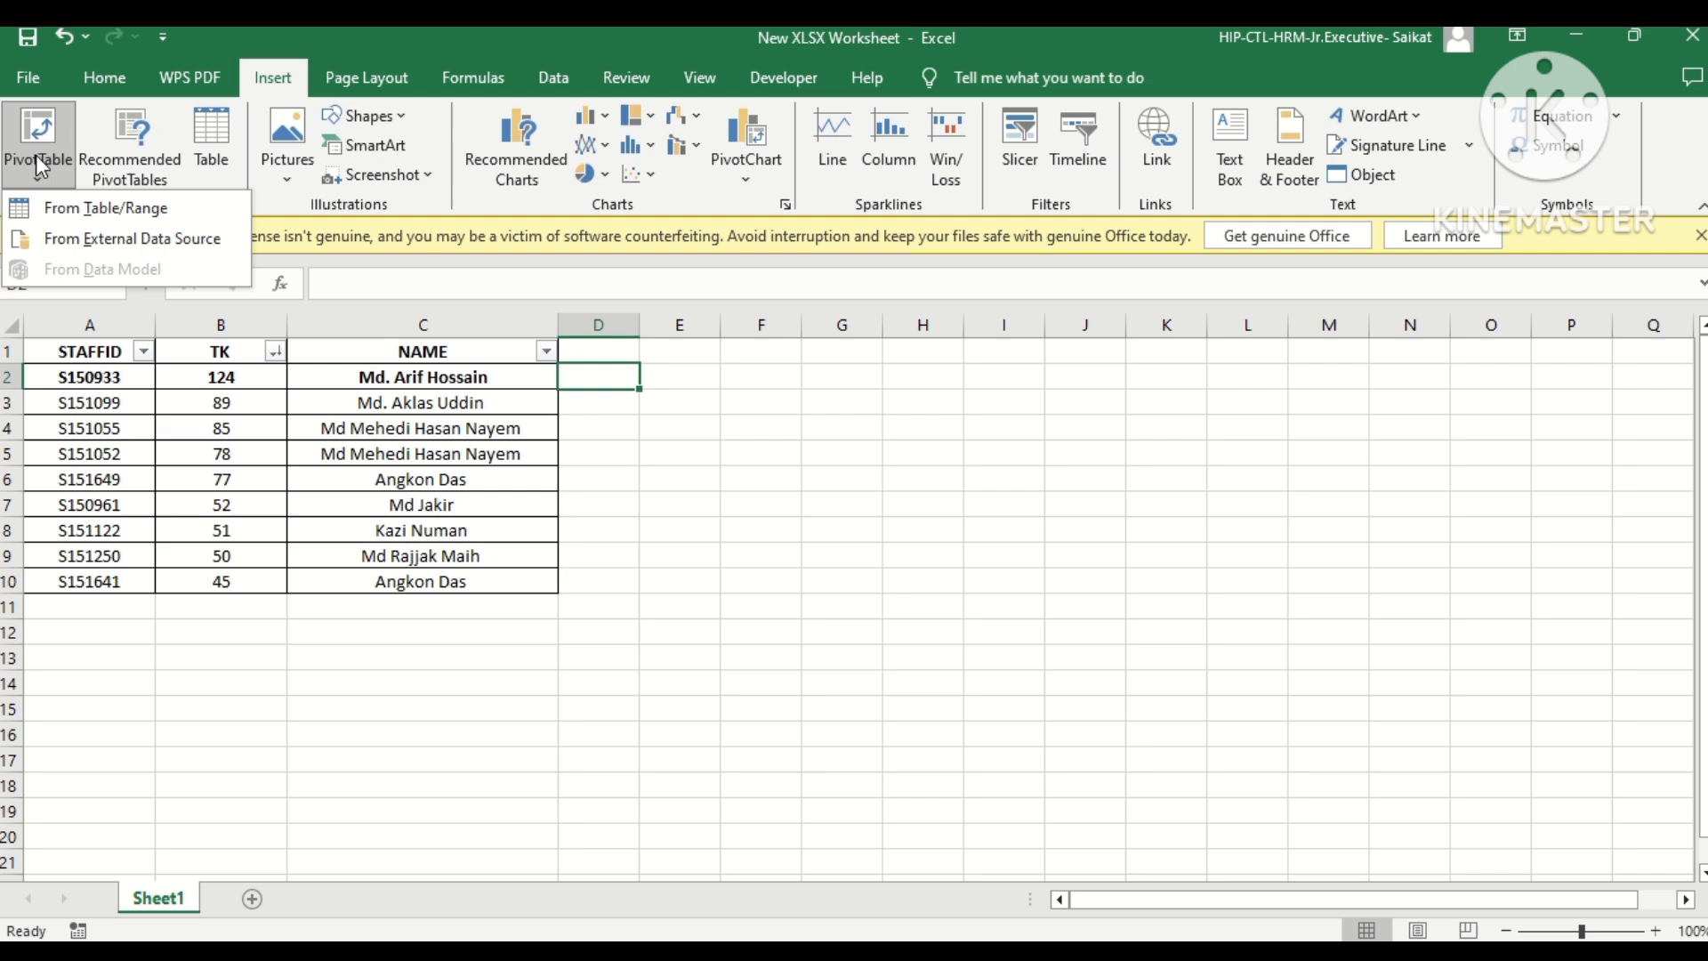
{"action": "left_click", "coordinate": [89, 206]}
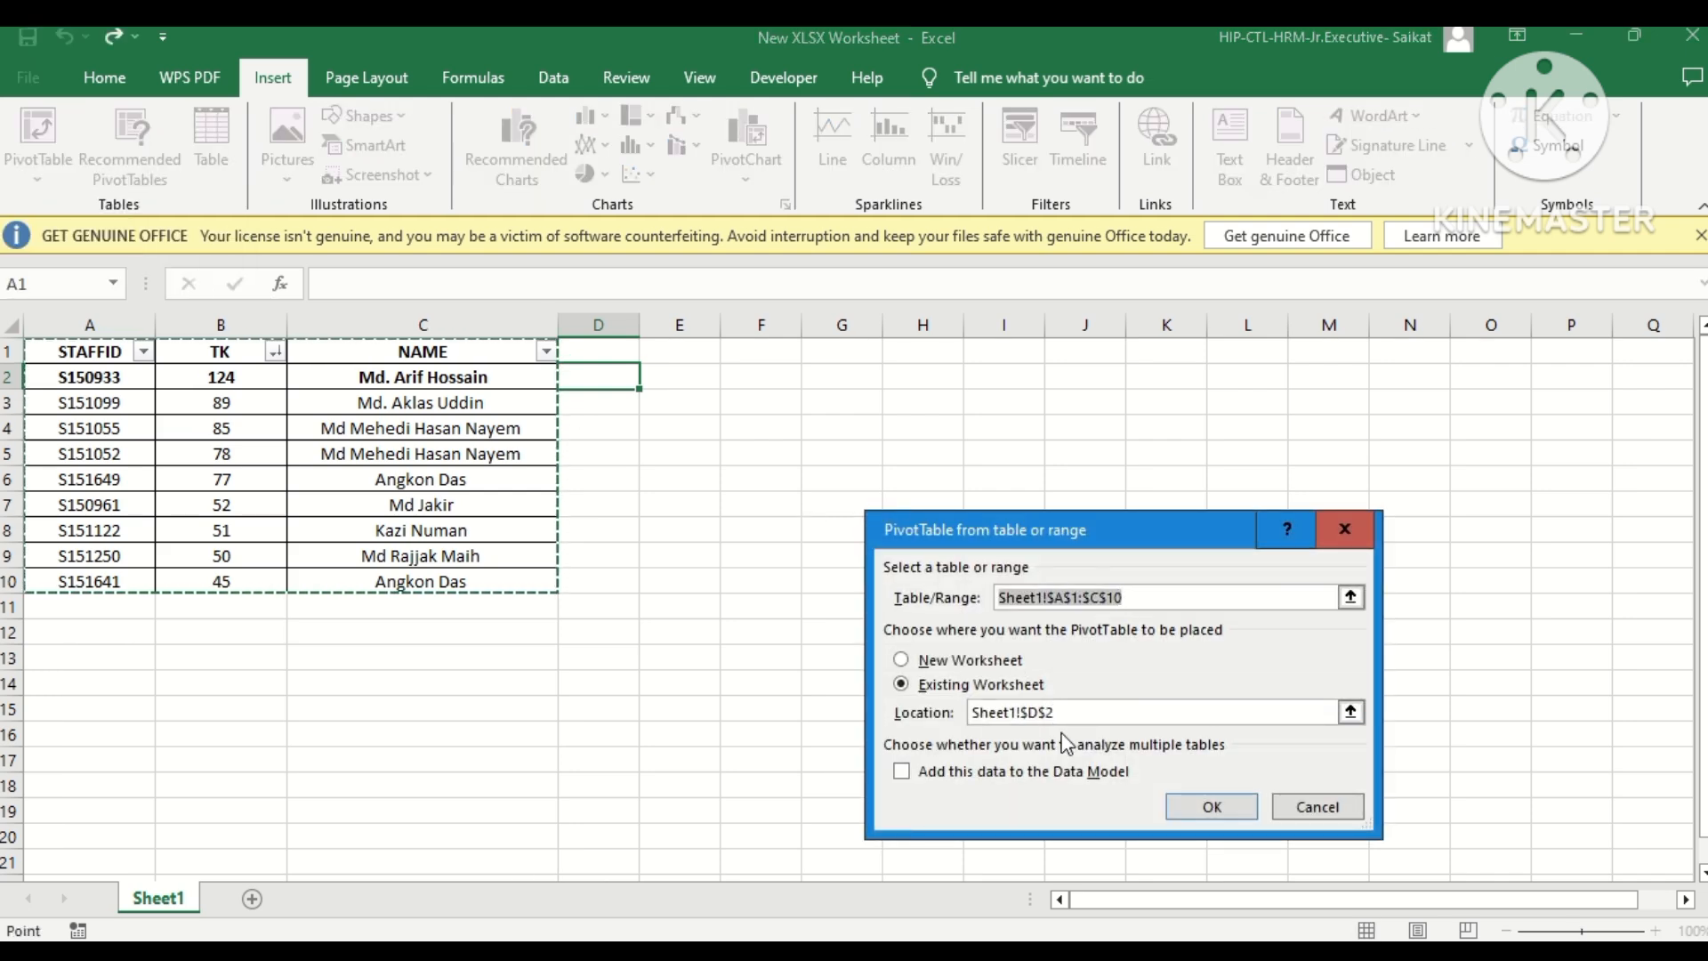
{"action": "left_click", "coordinate": [937, 661]}
{"action": "left_click", "coordinate": [1226, 817]}
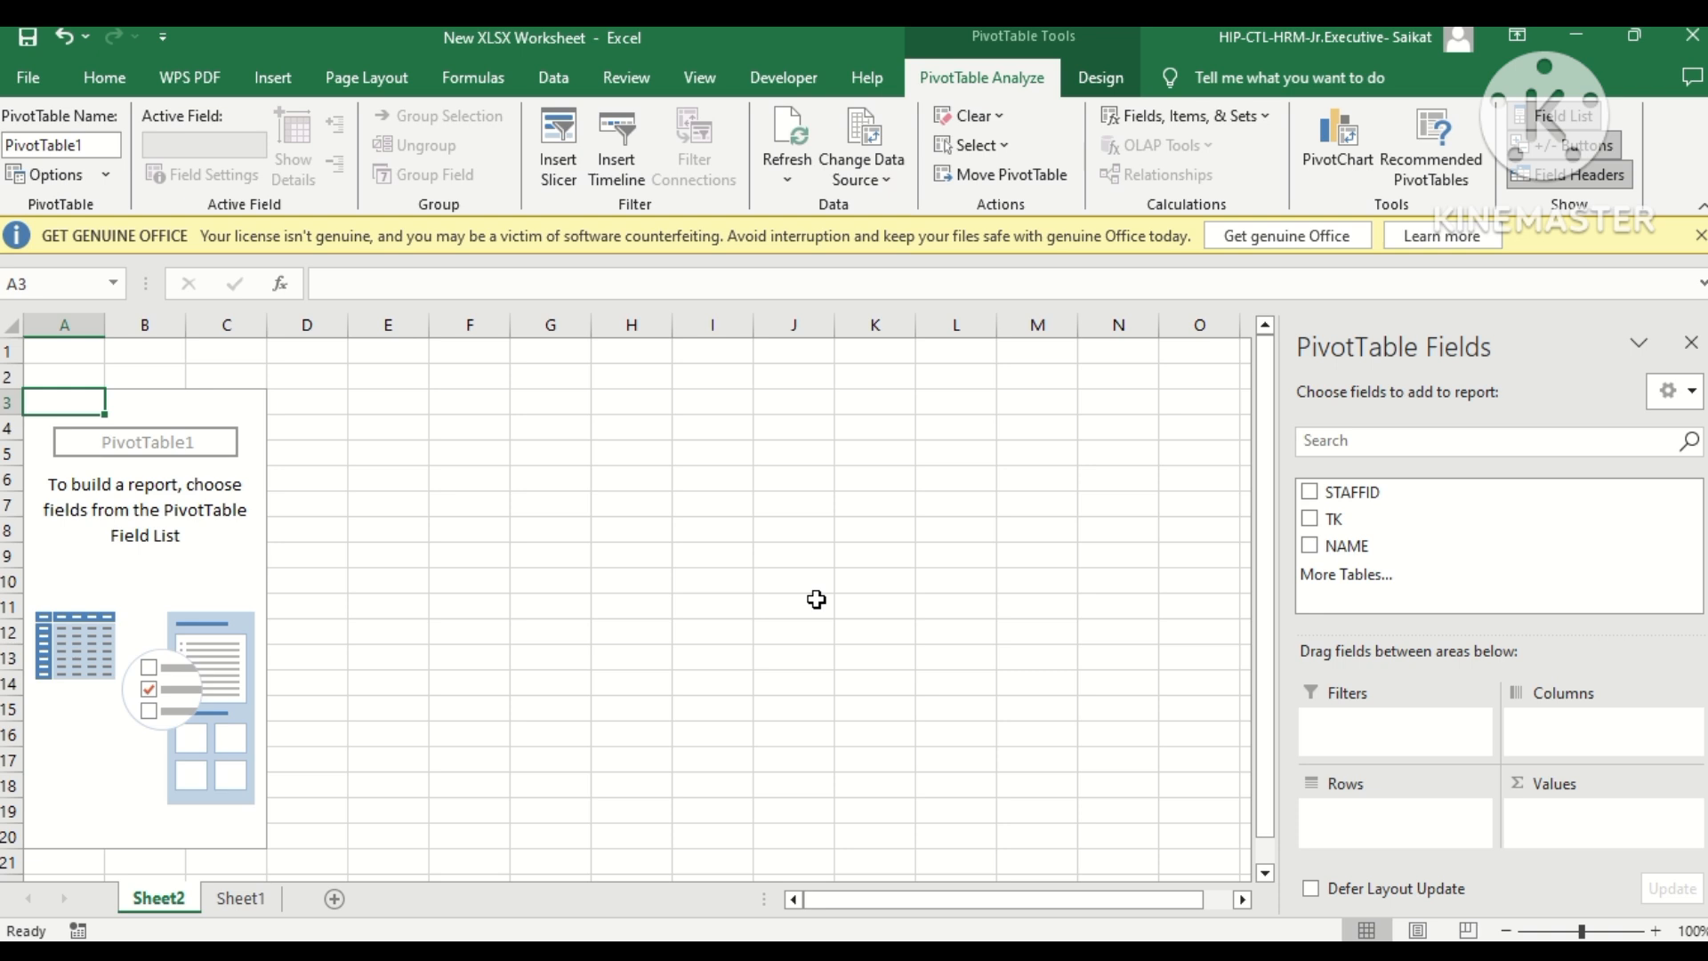
Lay out the PivotTable with STAFFID in the rows, NAME in the values and TK in the filters.
{"action": "left_click", "coordinate": [449, 527]}
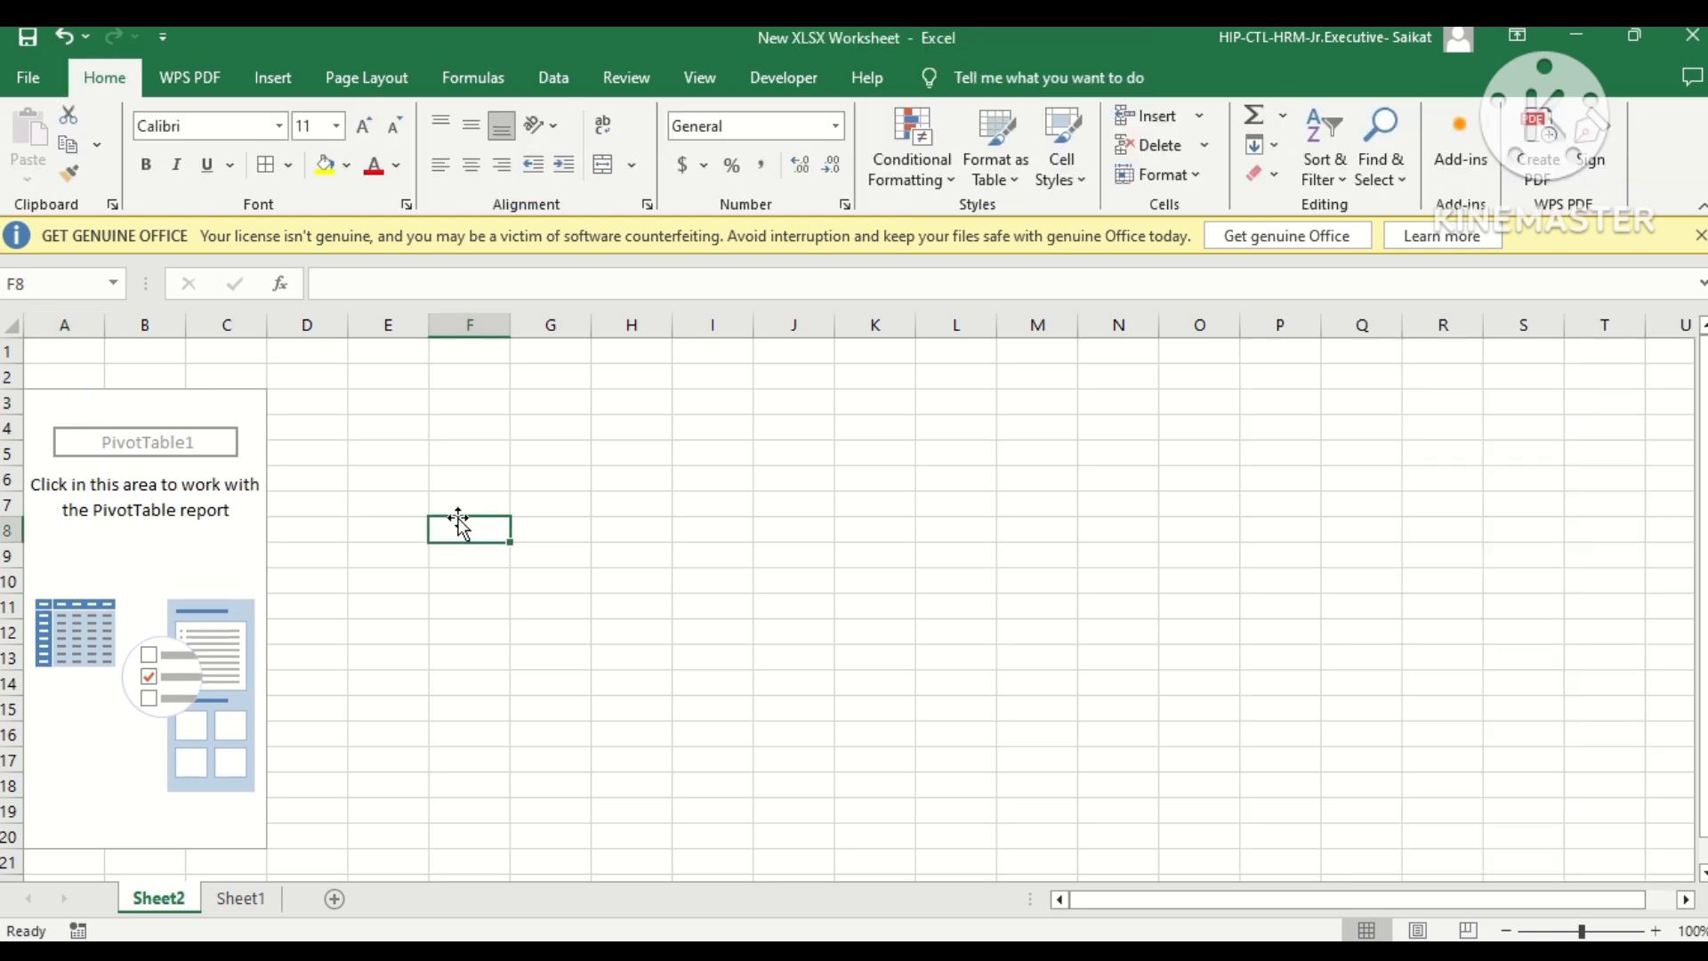
{"action": "left_click", "coordinate": [130, 525]}
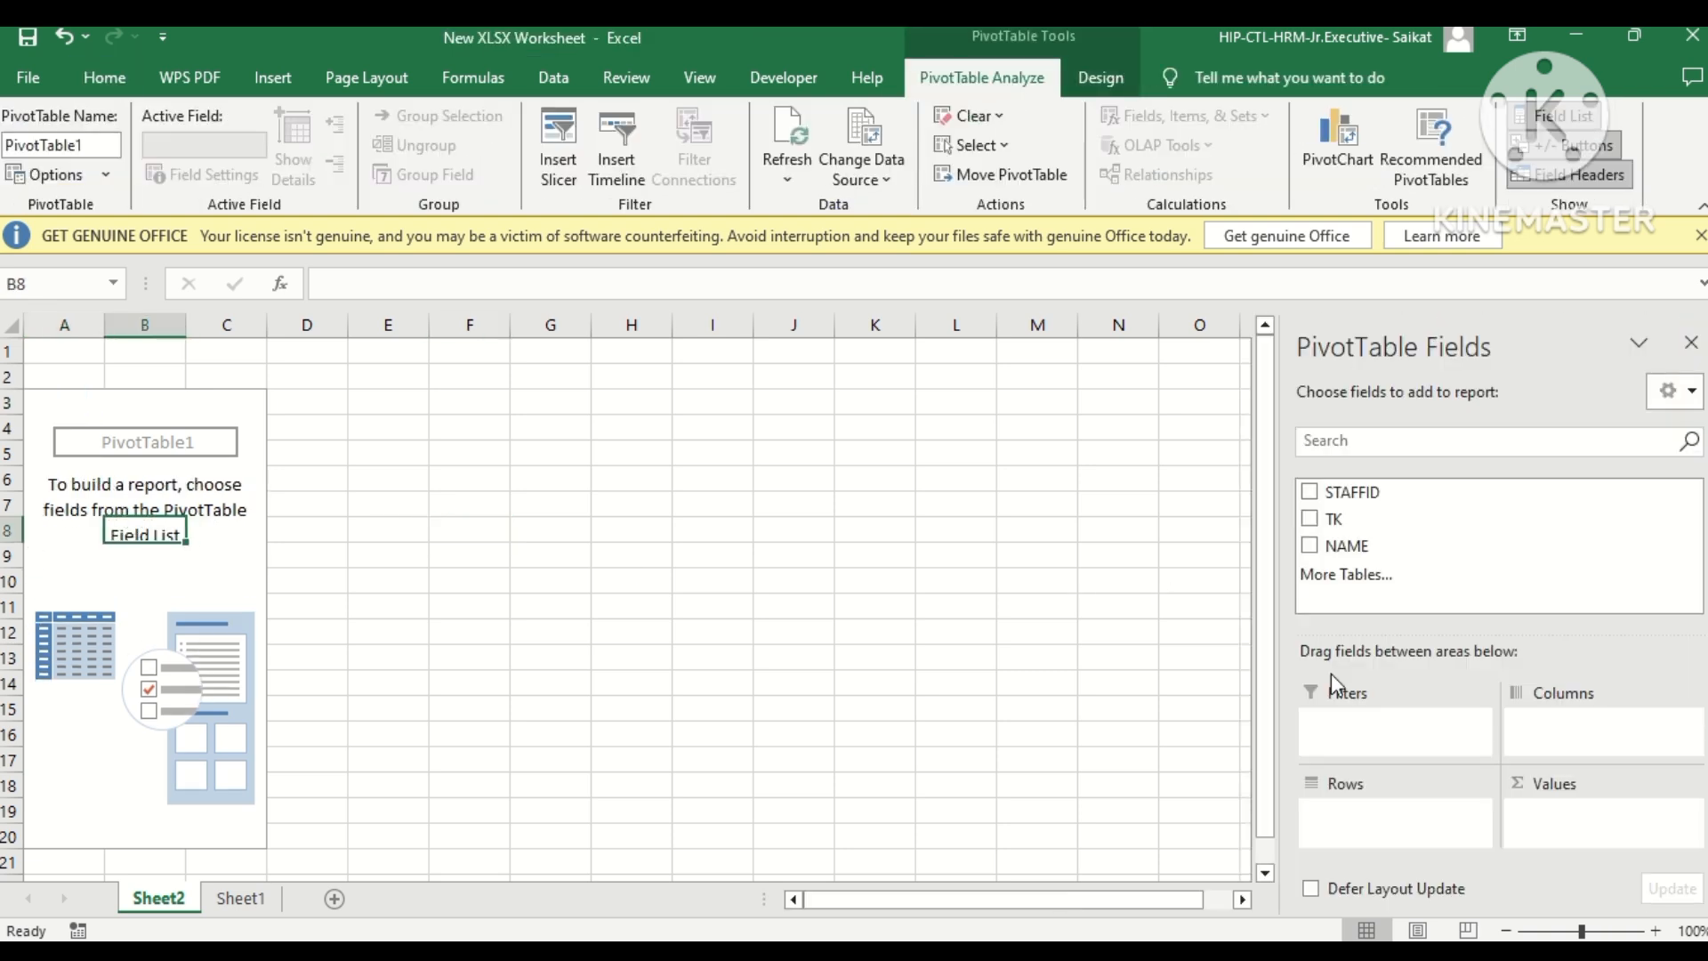
{"action": "left_click_drag", "start_coordinate": [1351, 493], "coordinate": [1353, 812]}
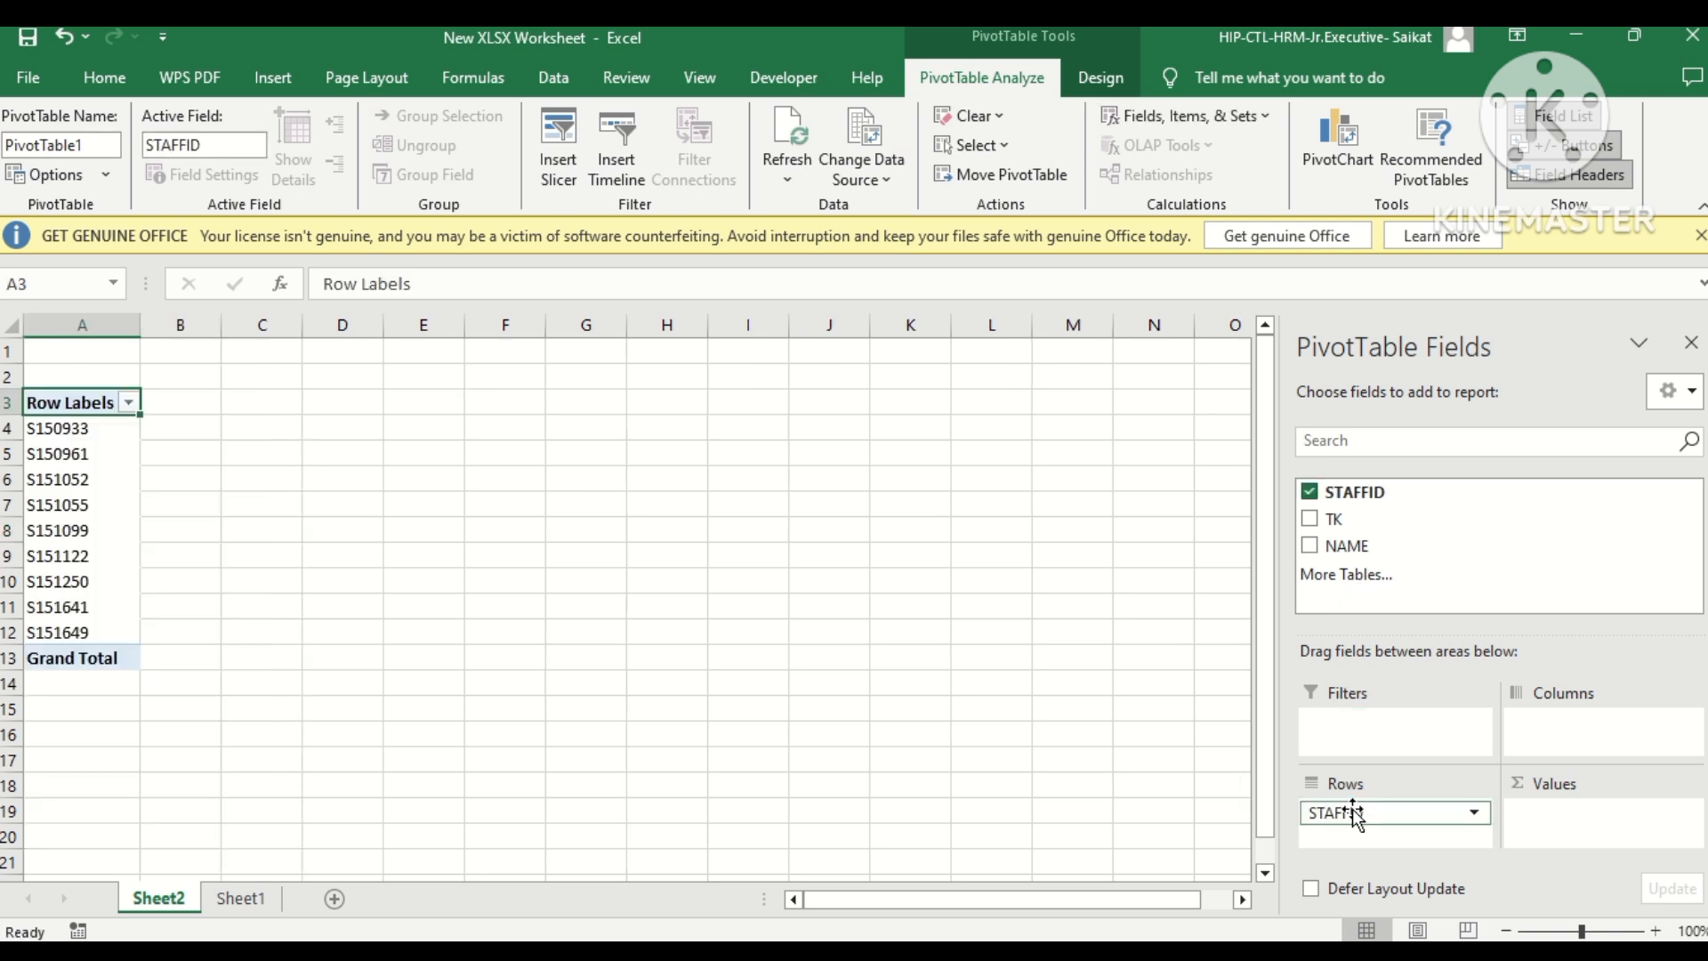
{"action": "left_click_drag", "start_coordinate": [1348, 545], "coordinate": [1546, 811]}
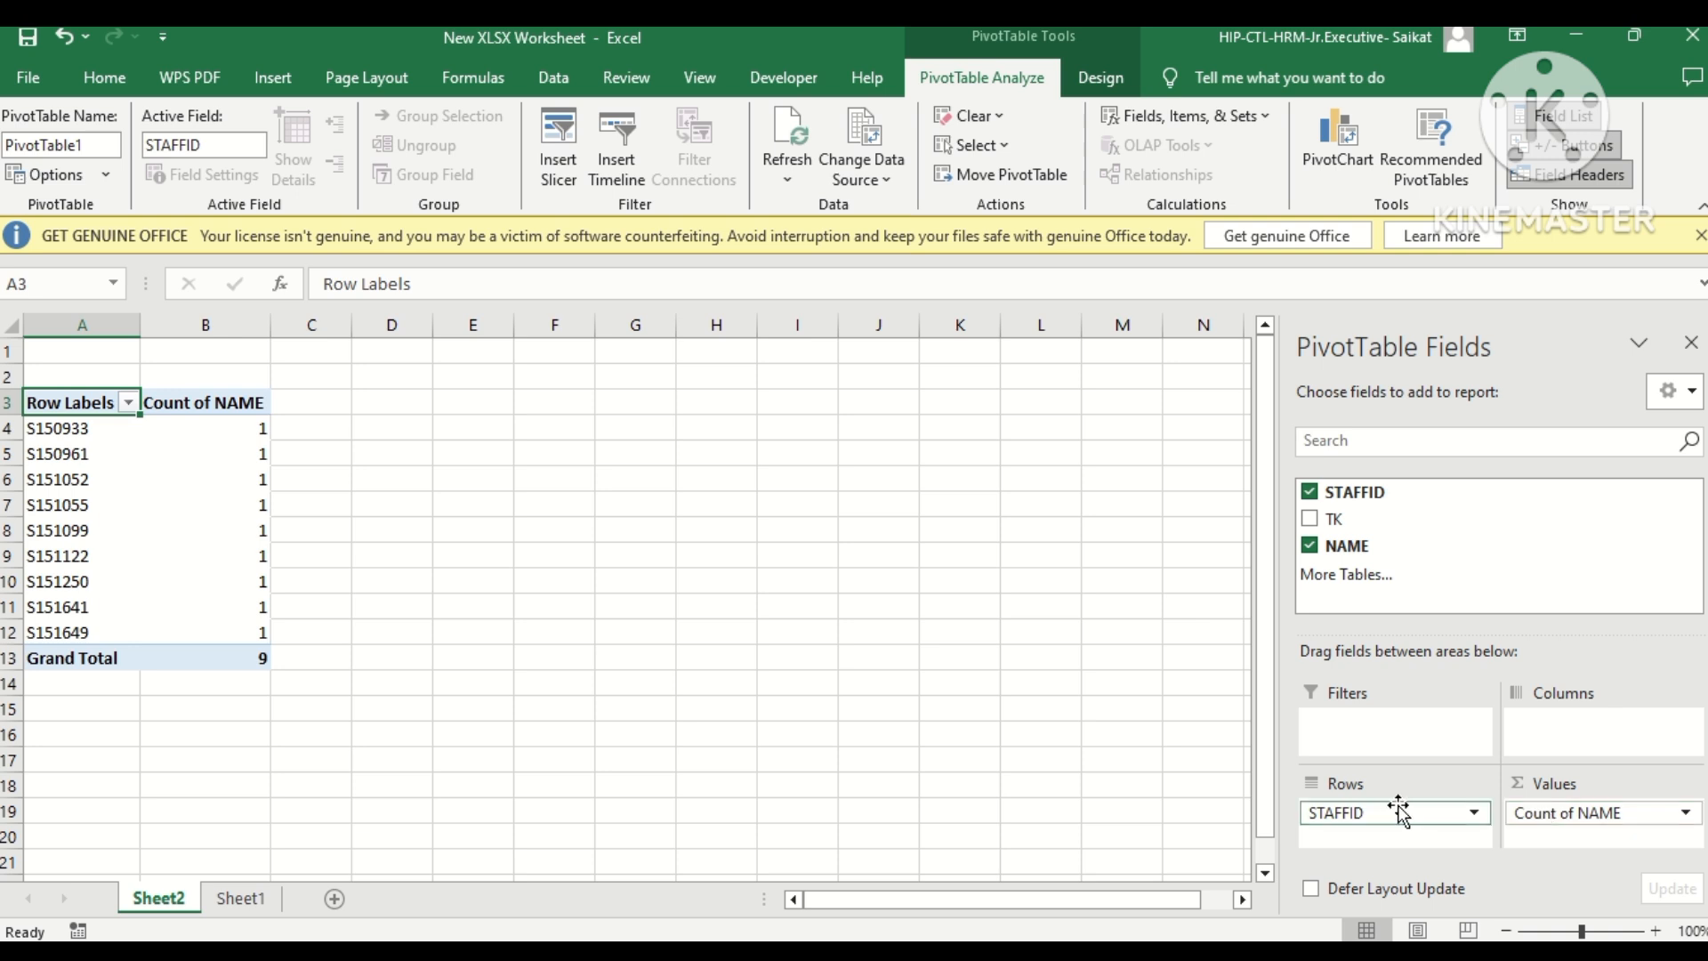
{"action": "left_click_drag", "start_coordinate": [1330, 529], "coordinate": [1399, 722]}
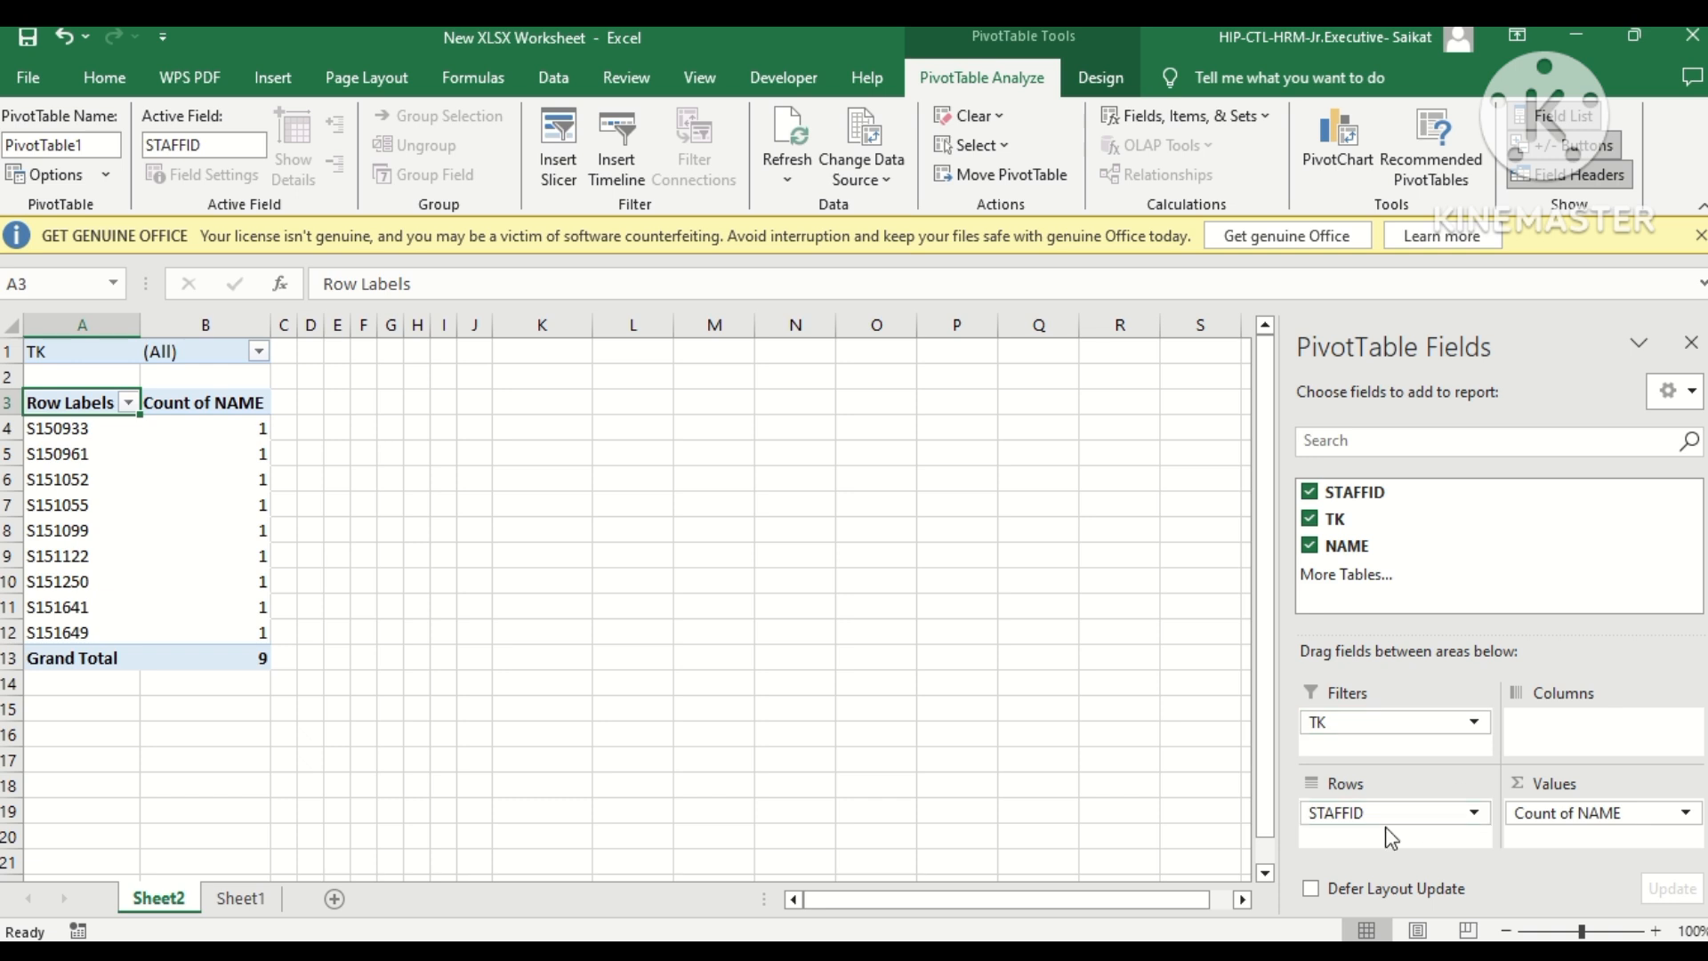
Try the PivotTable with TK in the columns and STAFFID in the filters, and return STAFFID to the rows and TK to the filters.
{"action": "left_click_drag", "start_coordinate": [1379, 725], "coordinate": [1566, 712]}
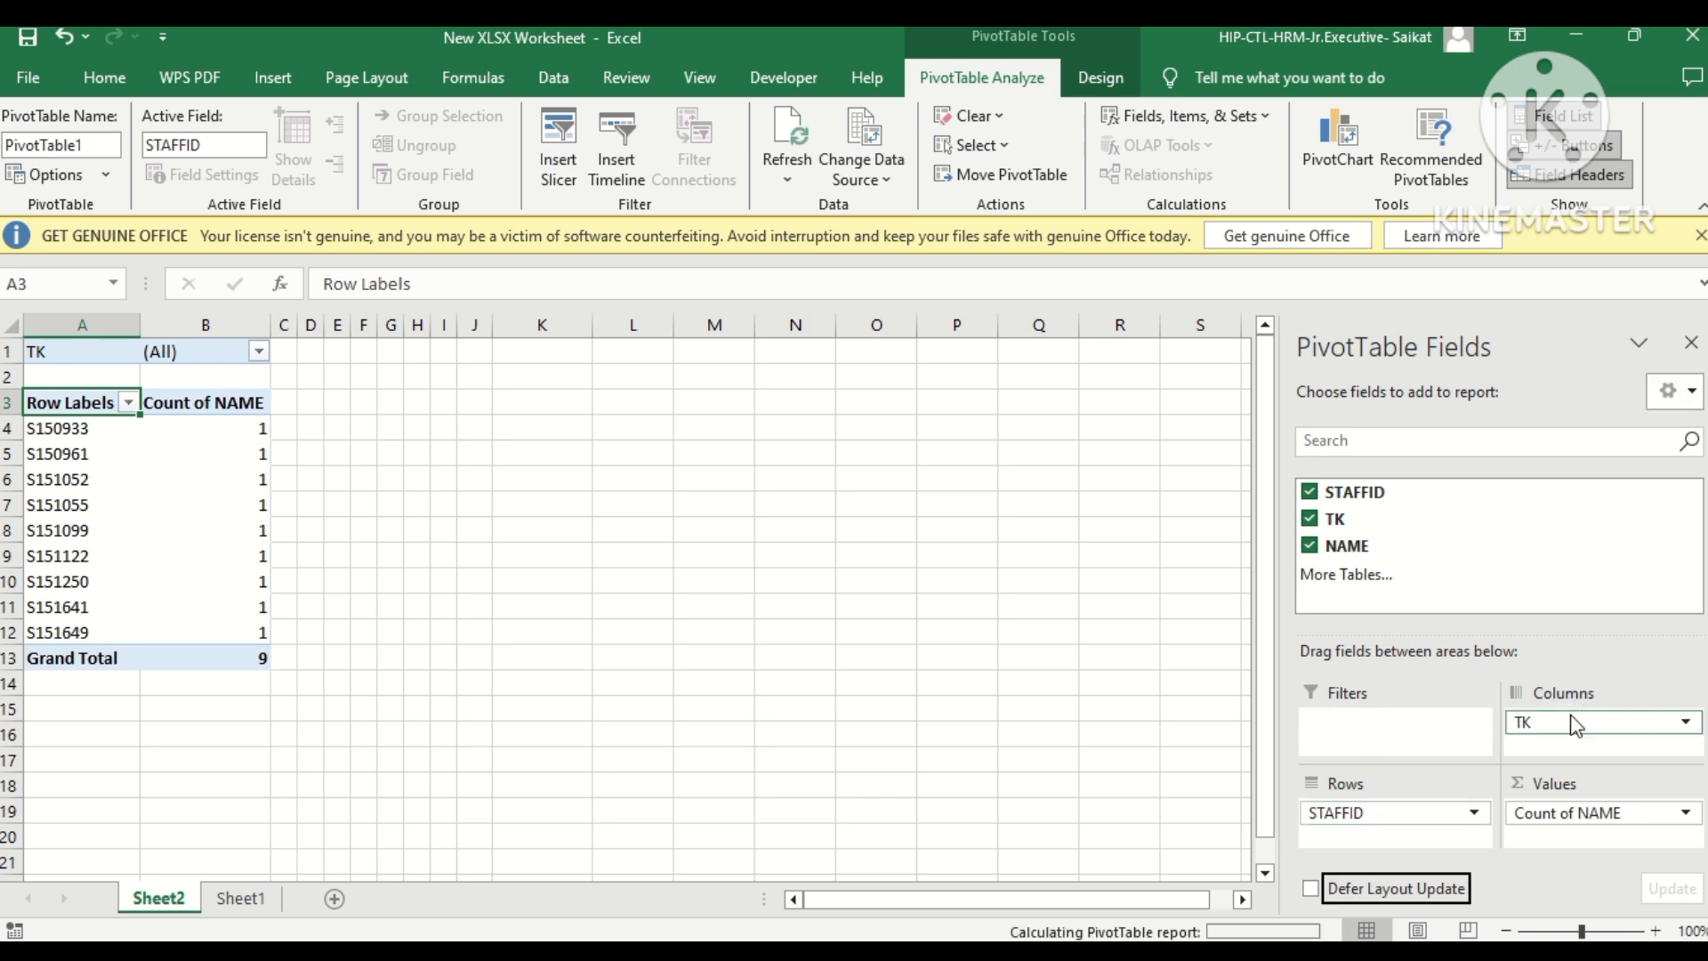
{"action": "left_click_drag", "start_coordinate": [1353, 813], "coordinate": [1352, 722]}
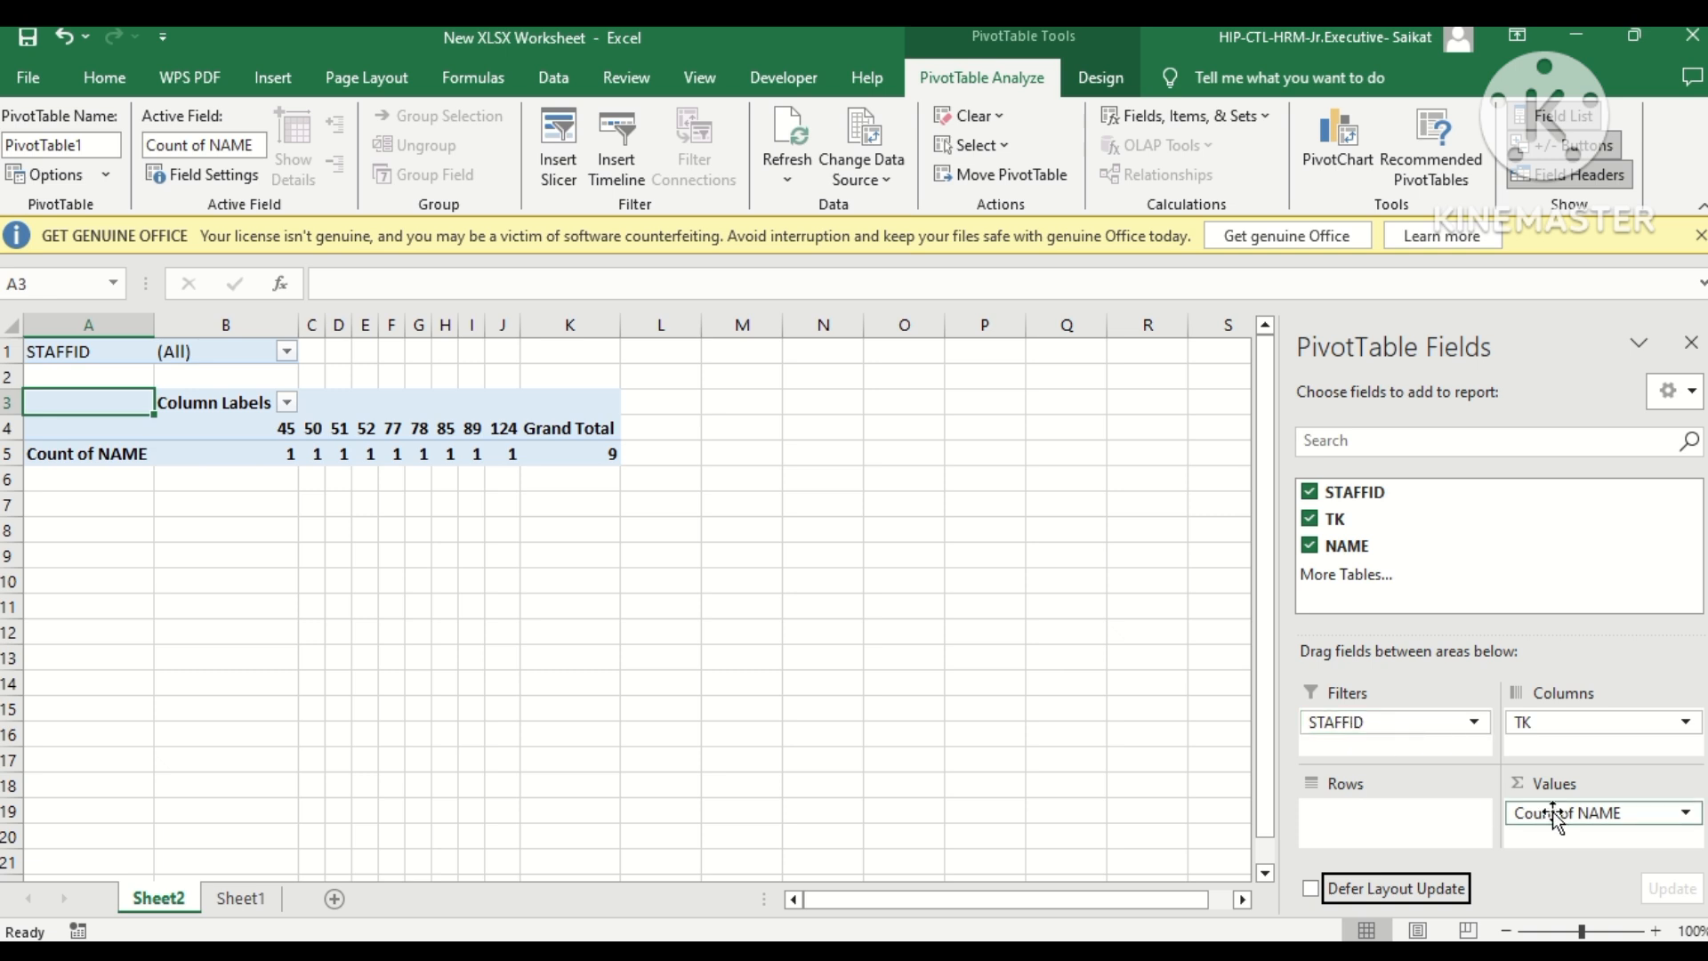
{"action": "mouse_move", "coordinate": [1552, 812]}
{"action": "left_mouse_down"}
{"action": "mouse_move", "coordinate": [1375, 823]}
{"action": "mouse_move", "coordinate": [1549, 811]}
{"action": "left_mouse_up"}
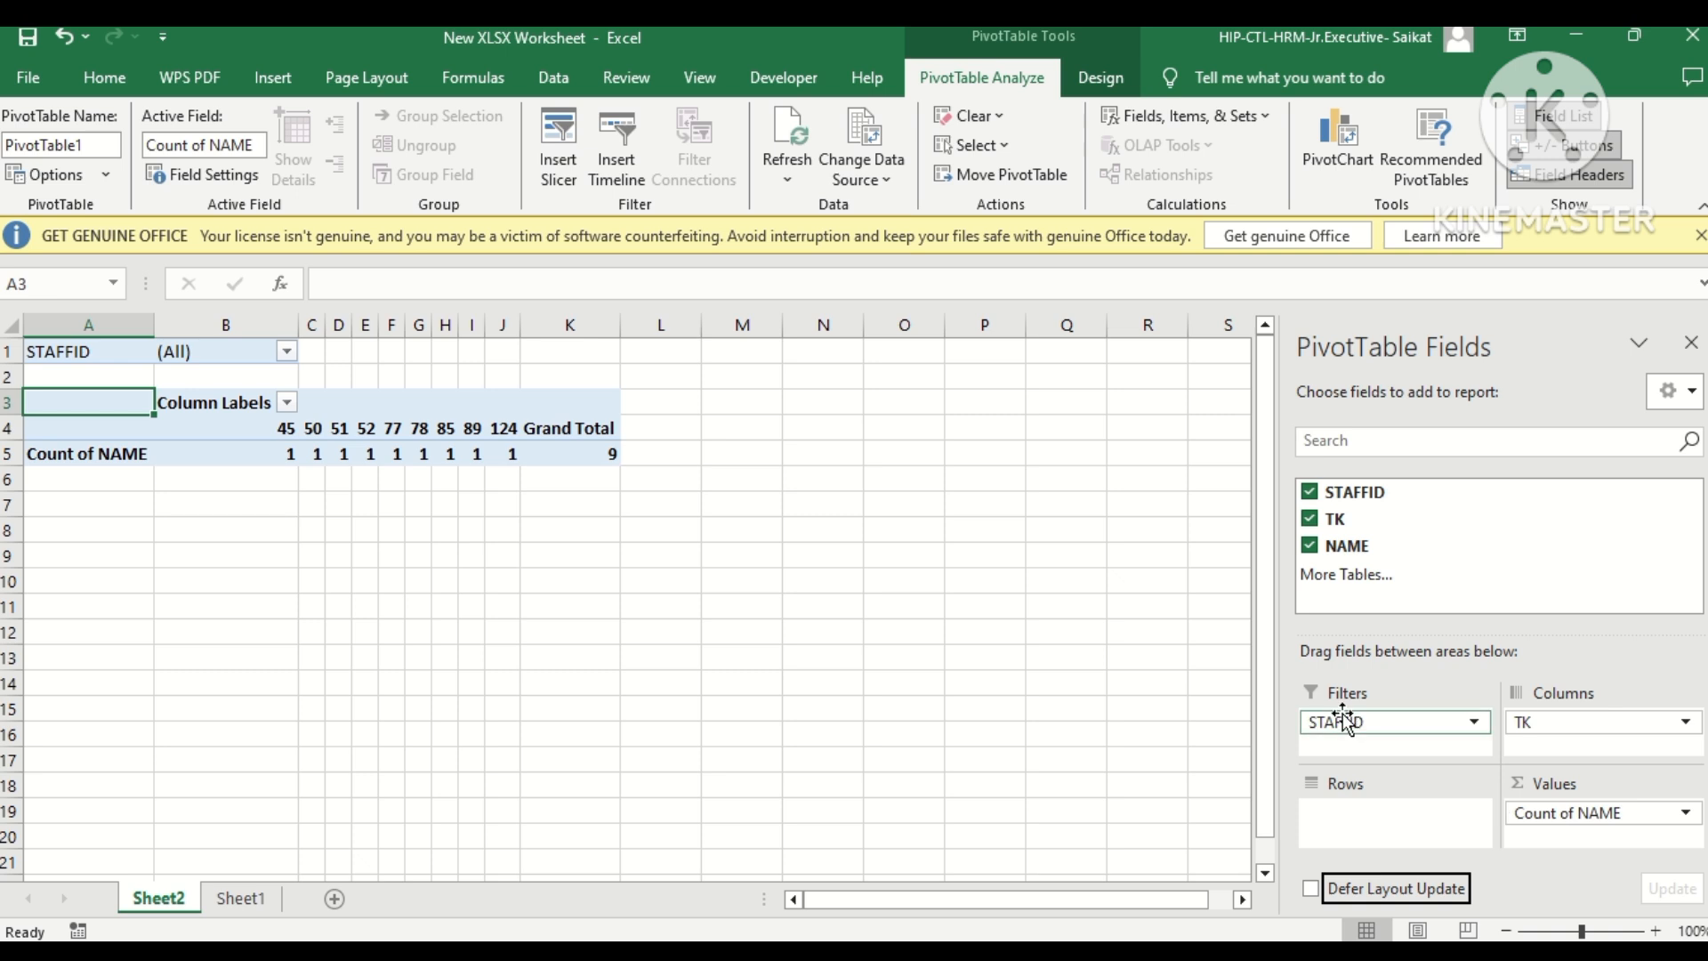
{"action": "left_click_drag", "start_coordinate": [1344, 723], "coordinate": [1344, 814]}
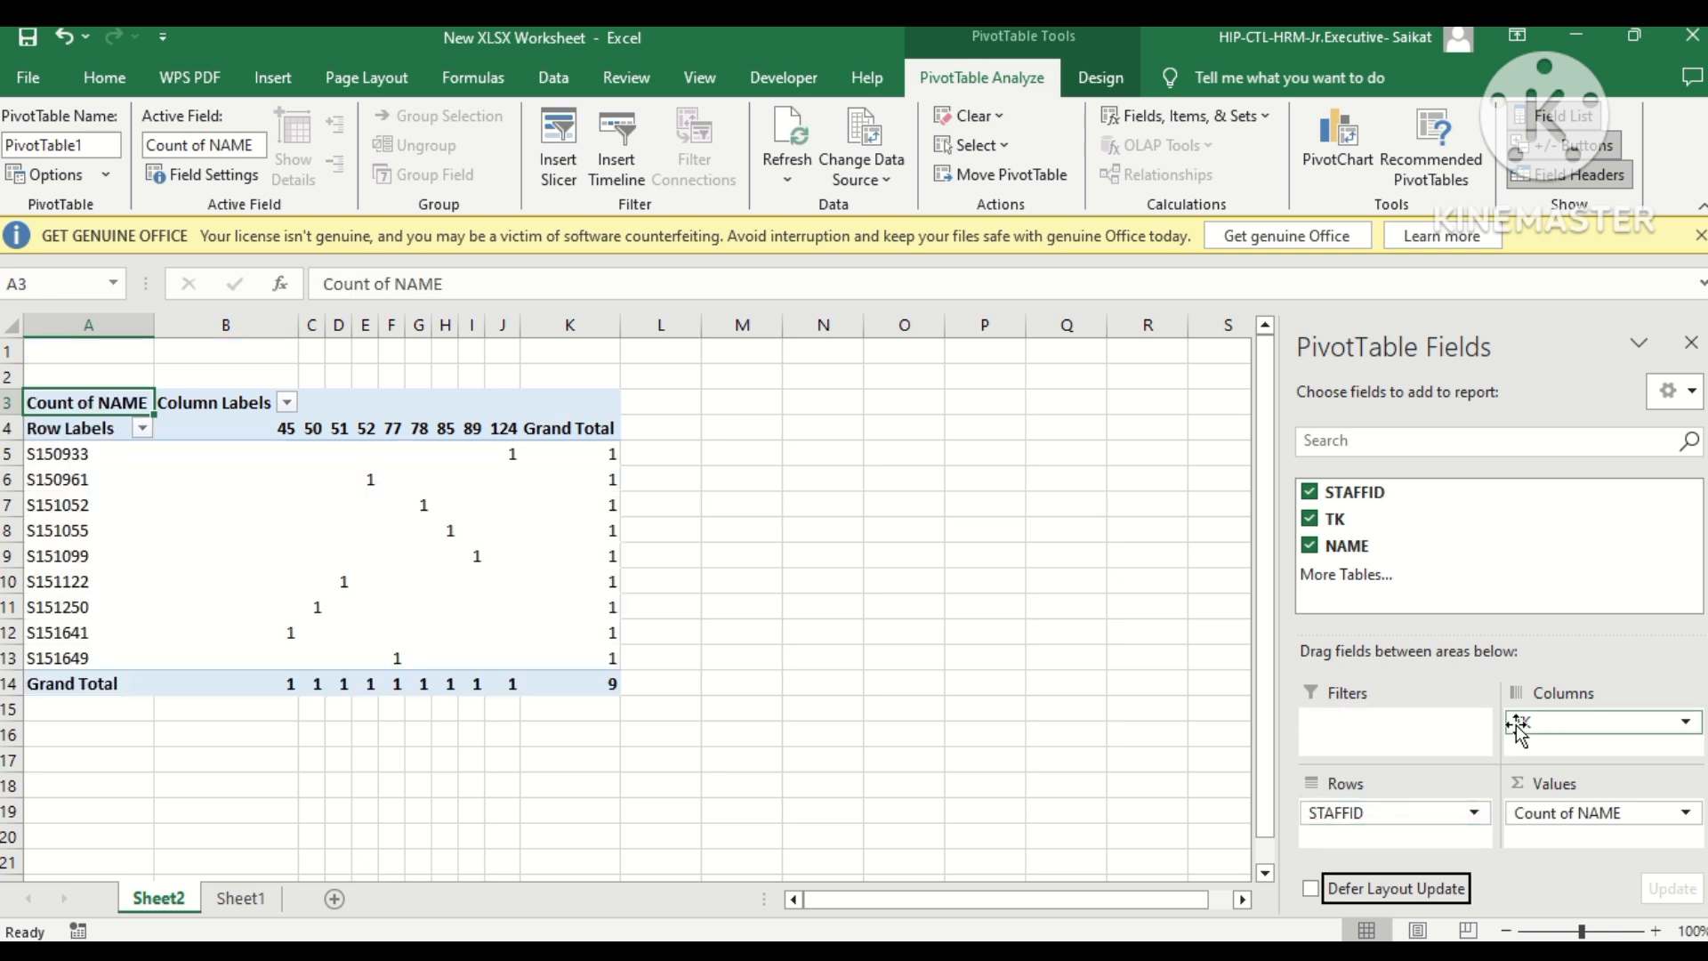
{"action": "left_click_drag", "start_coordinate": [1518, 722], "coordinate": [1348, 731]}
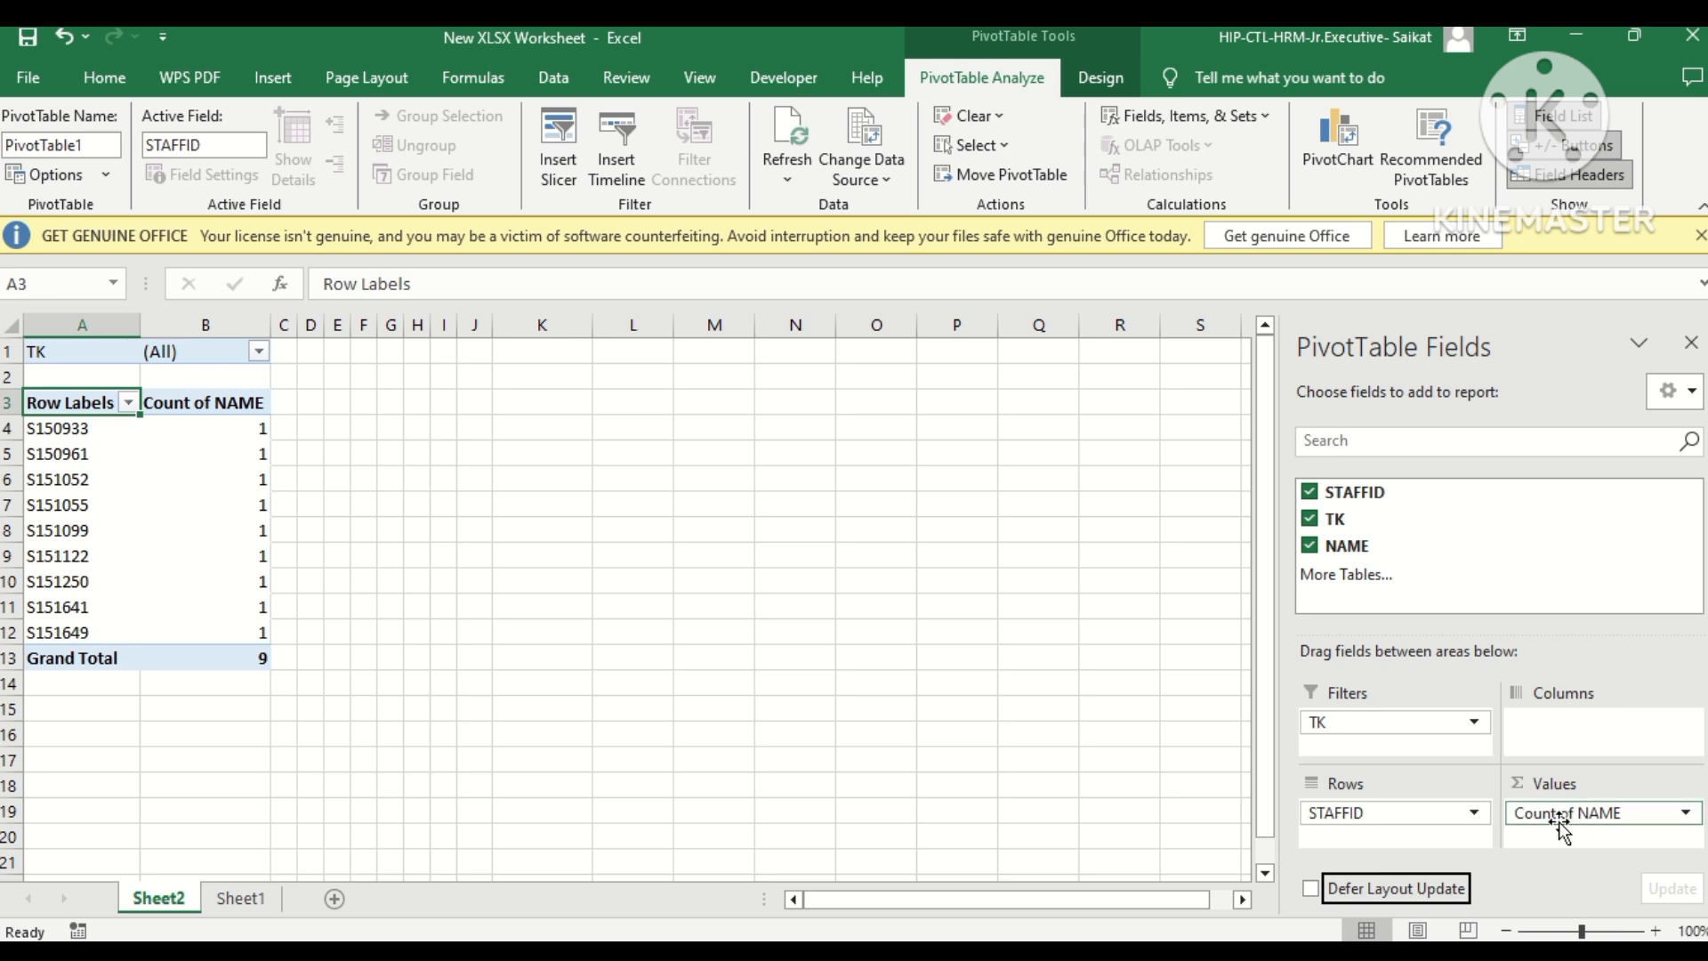
Rearrange the PivotTable with NAME in the columns and TK summed in the values, keeping STAFFID in the rows.
{"action": "left_click_drag", "start_coordinate": [1559, 821], "coordinate": [1557, 747]}
{"action": "left_click_drag", "start_coordinate": [1370, 723], "coordinate": [1556, 805]}
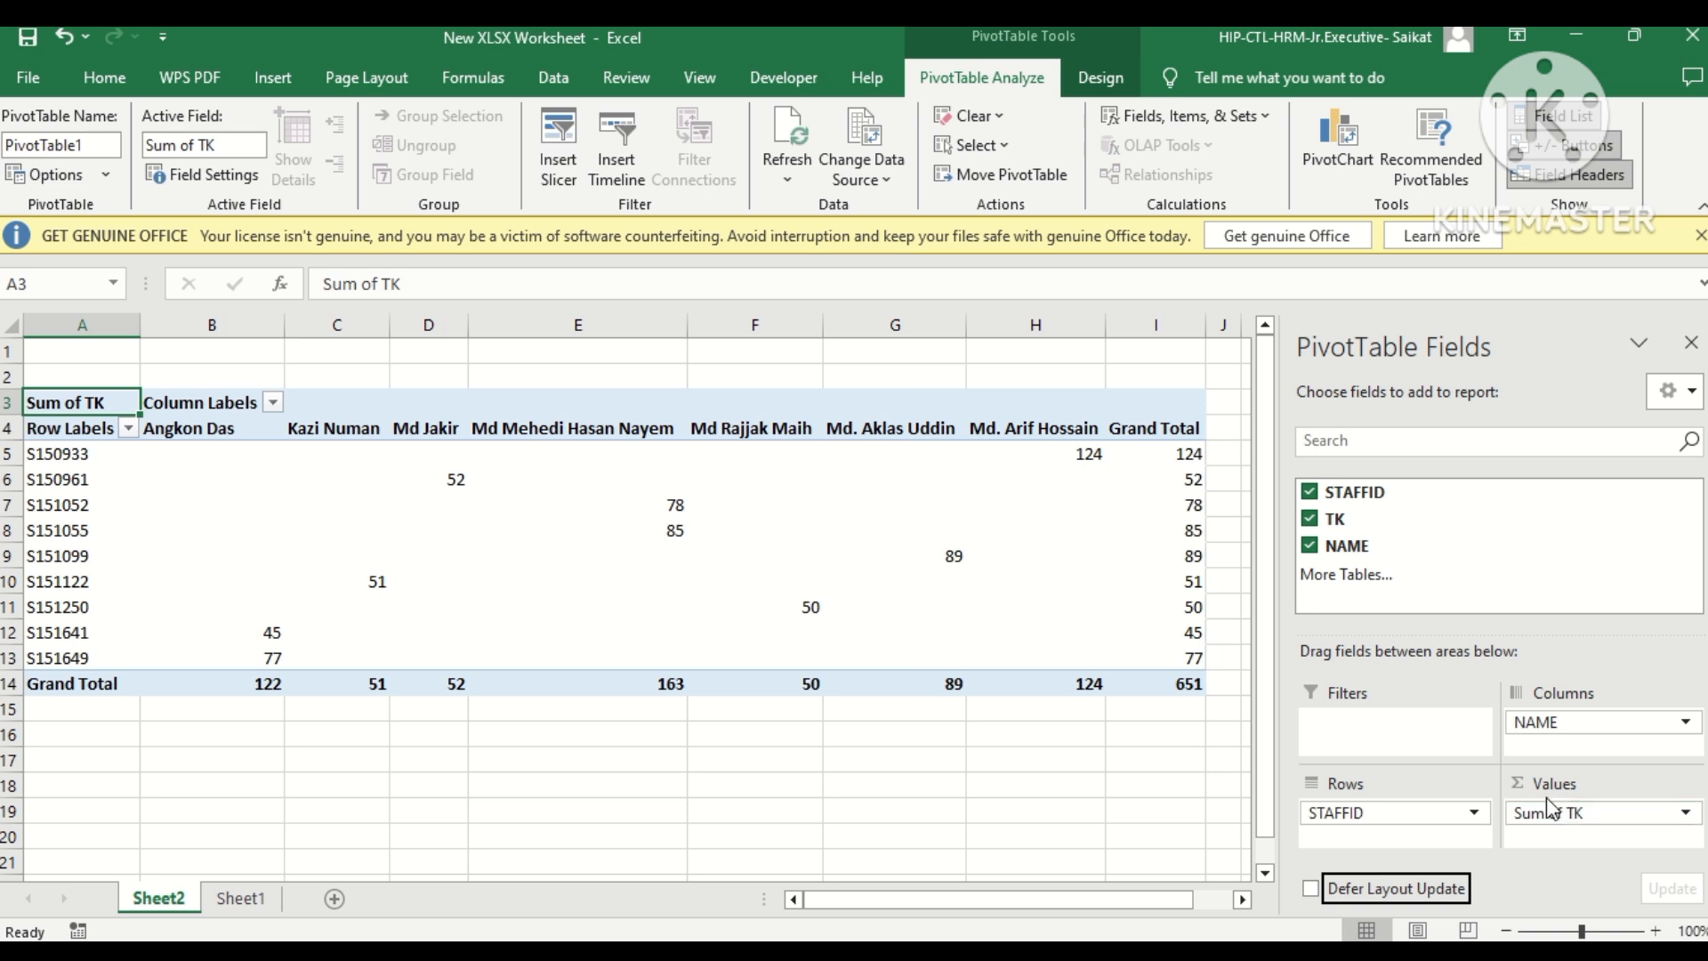
{"action": "left_click", "coordinate": [812, 729]}
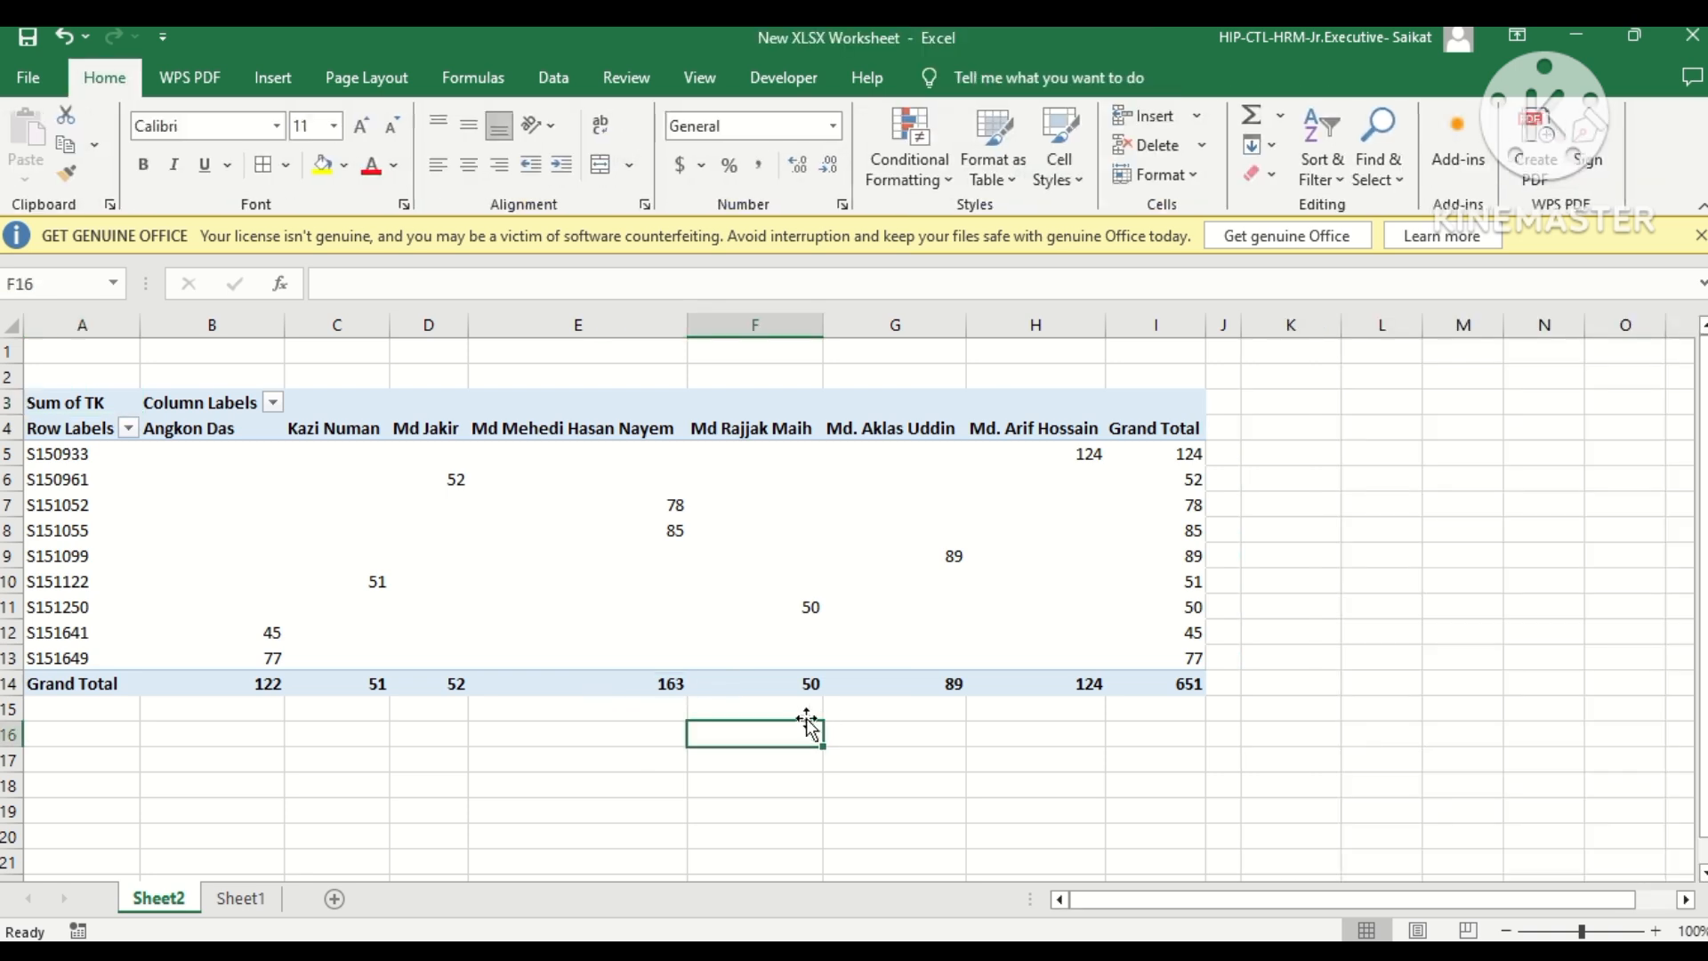